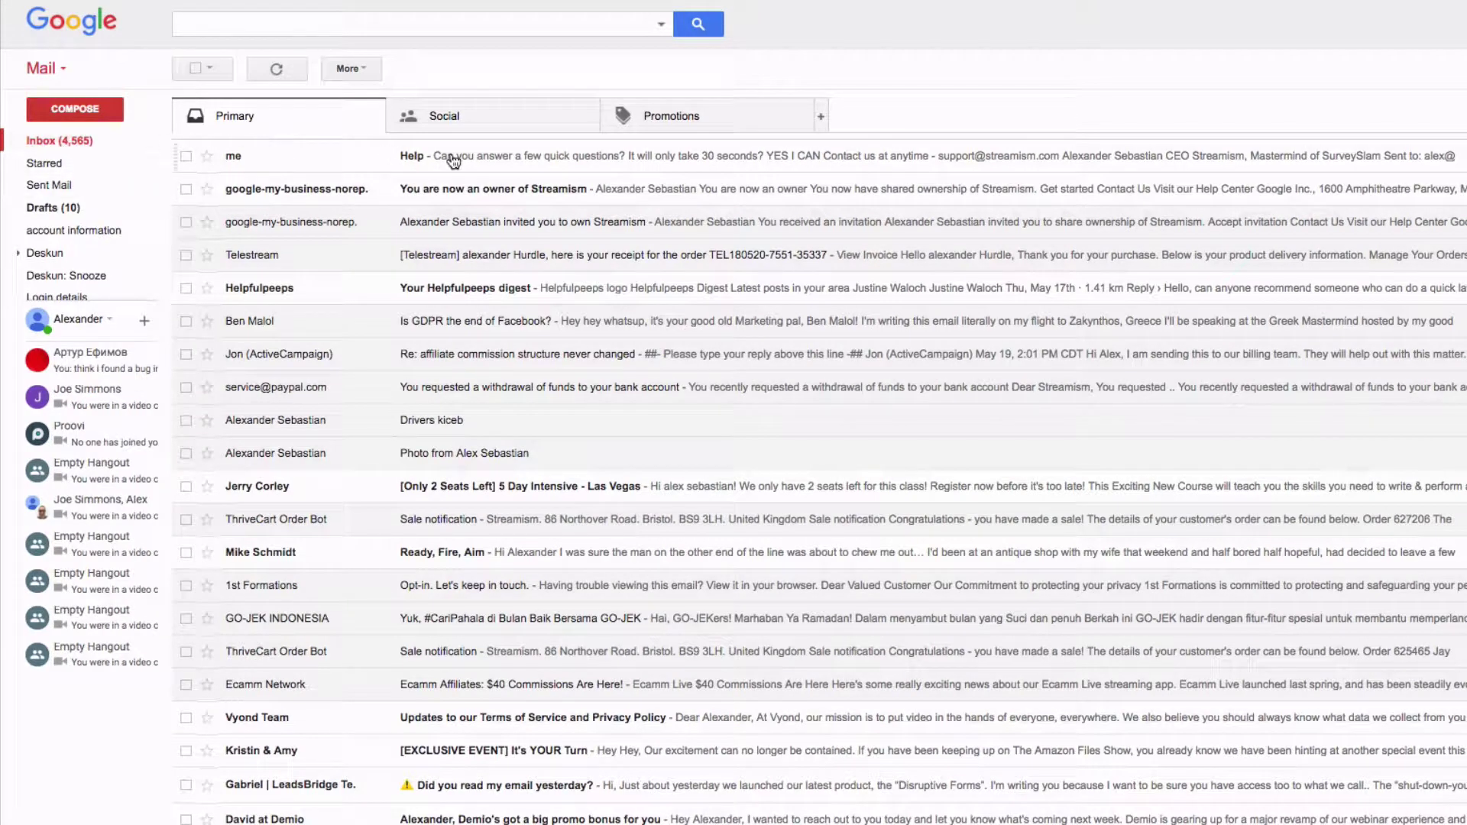
# Step: Open the email with the subject Help and follow its YES I CAN link to the survey
pyautogui.click(420, 156)
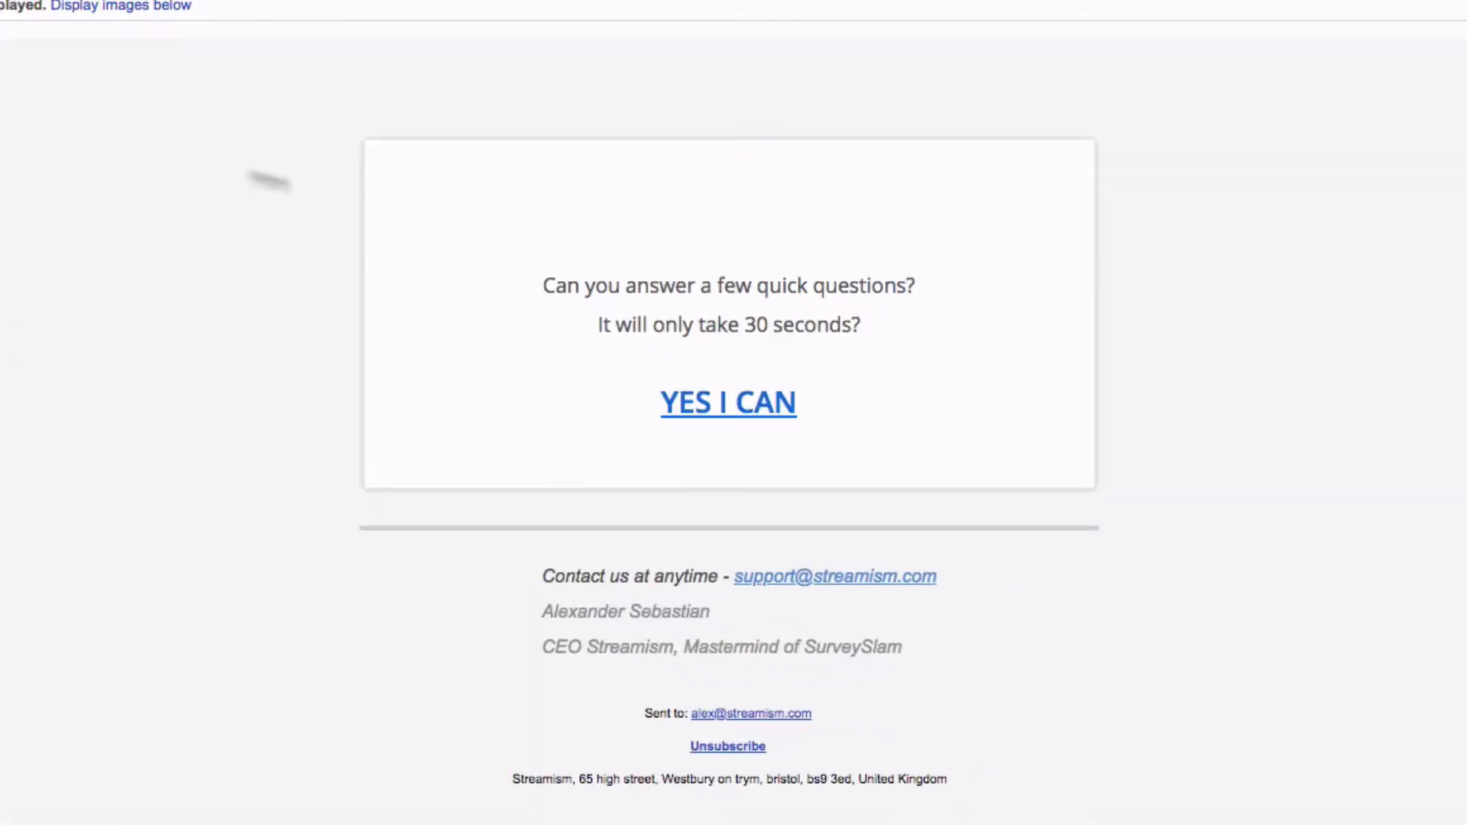
pyautogui.click(287, 114)
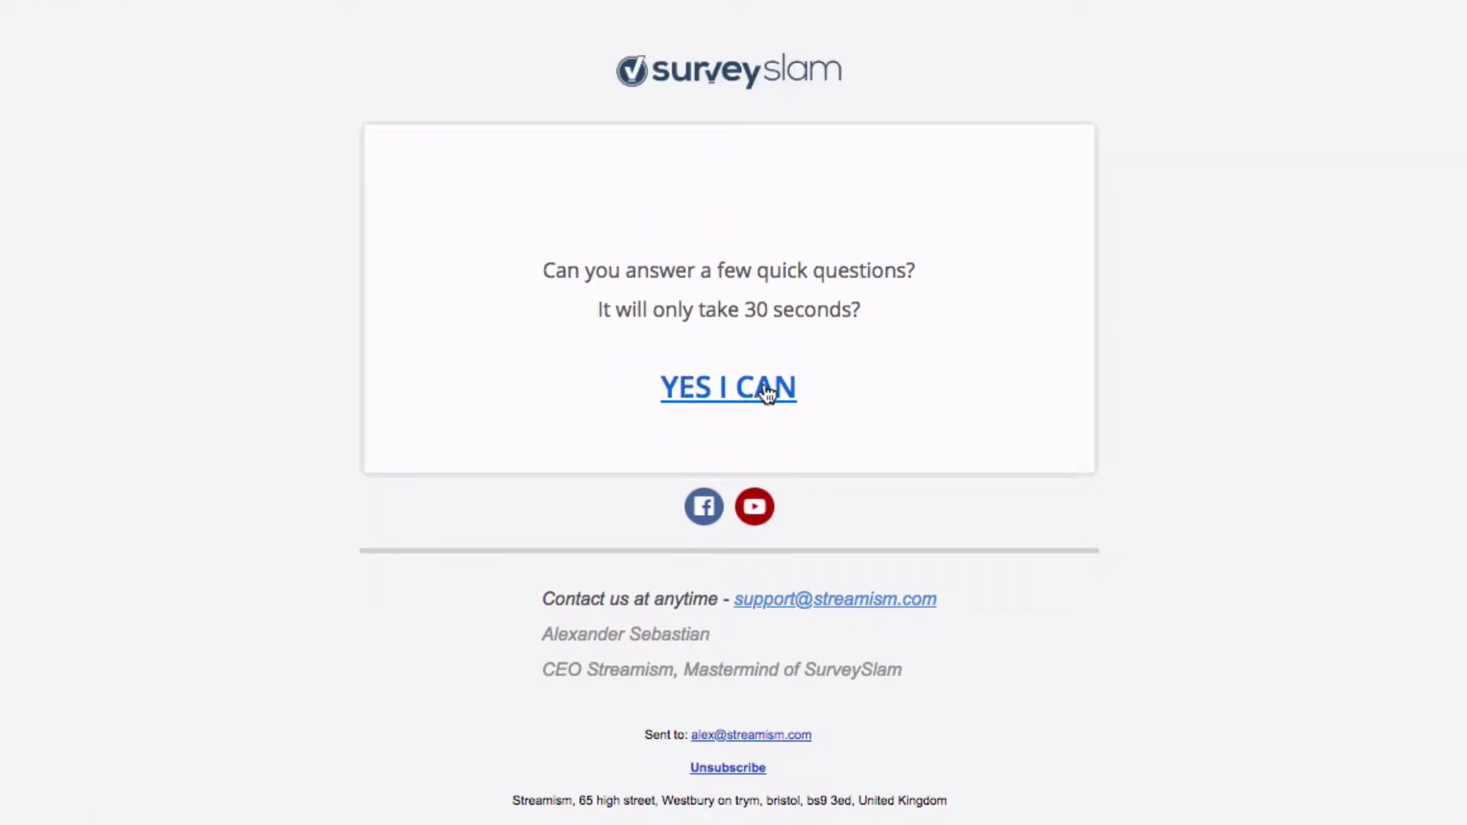
pyautogui.click(726, 397)
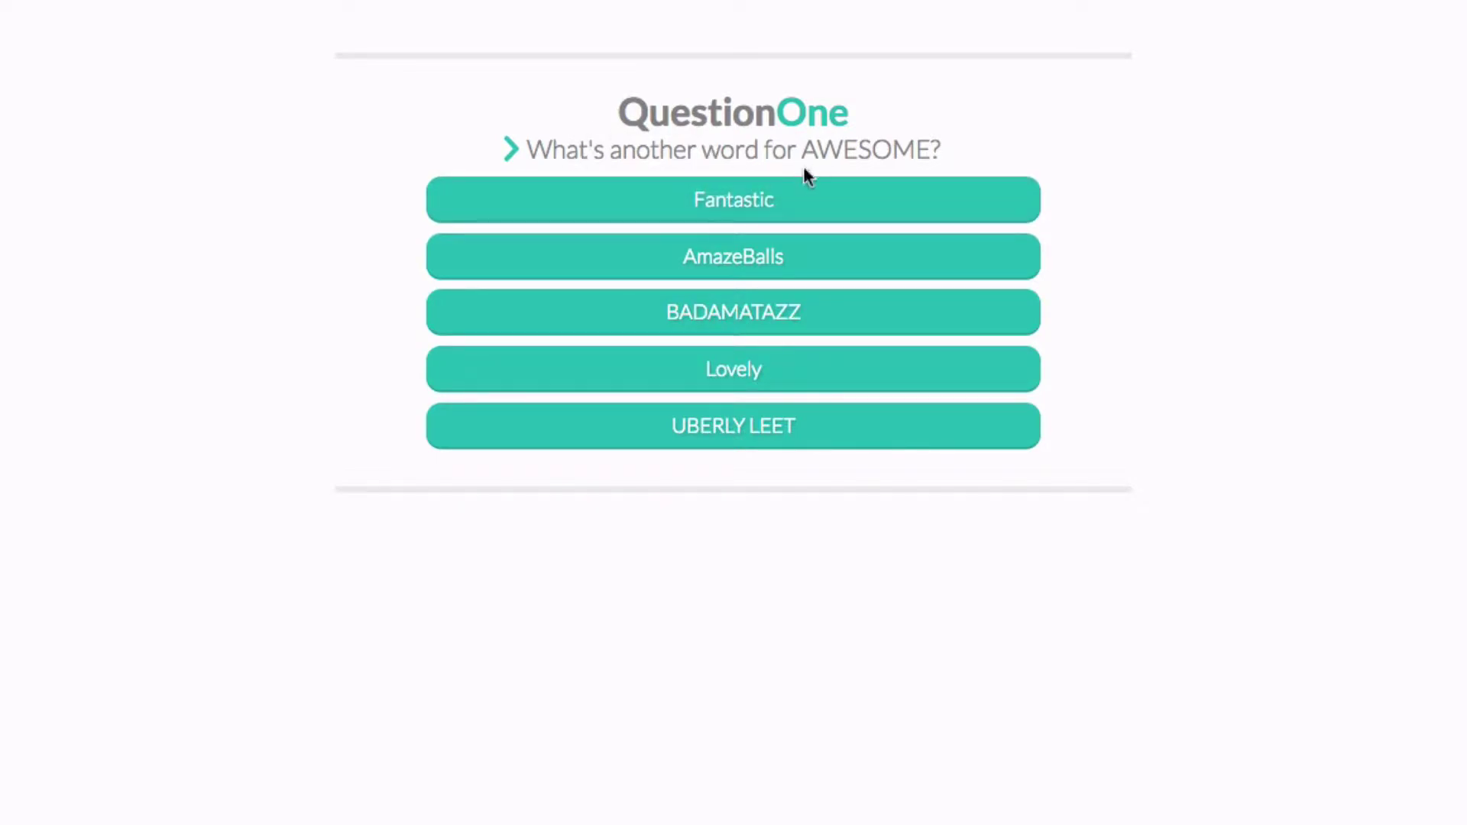
# Step: Answer the survey with AmazeBalls as the word for awesome and Youtube channel as the business type
pyautogui.click(787, 263)
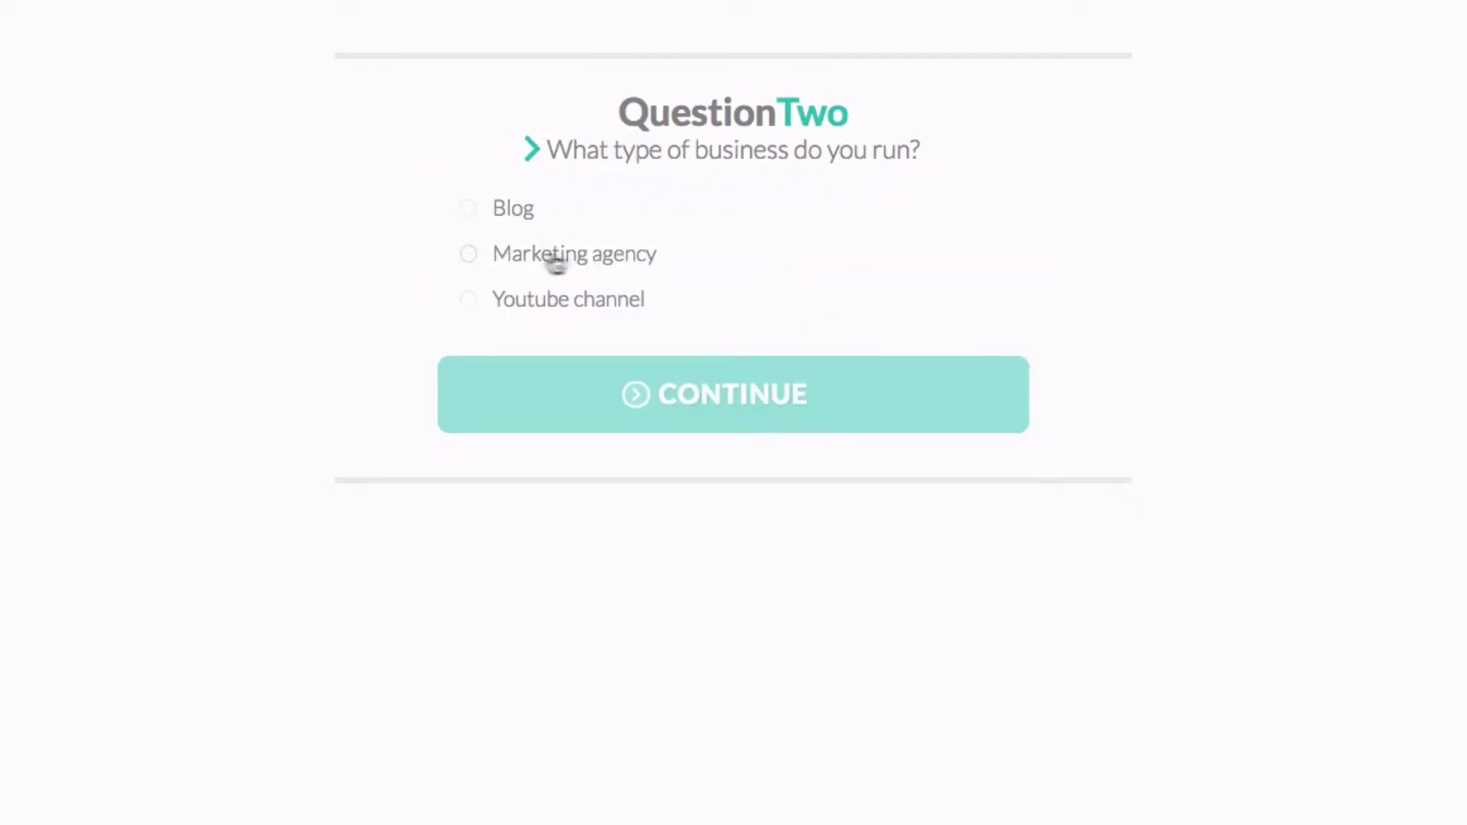
pyautogui.click(547, 305)
pyautogui.click(680, 401)
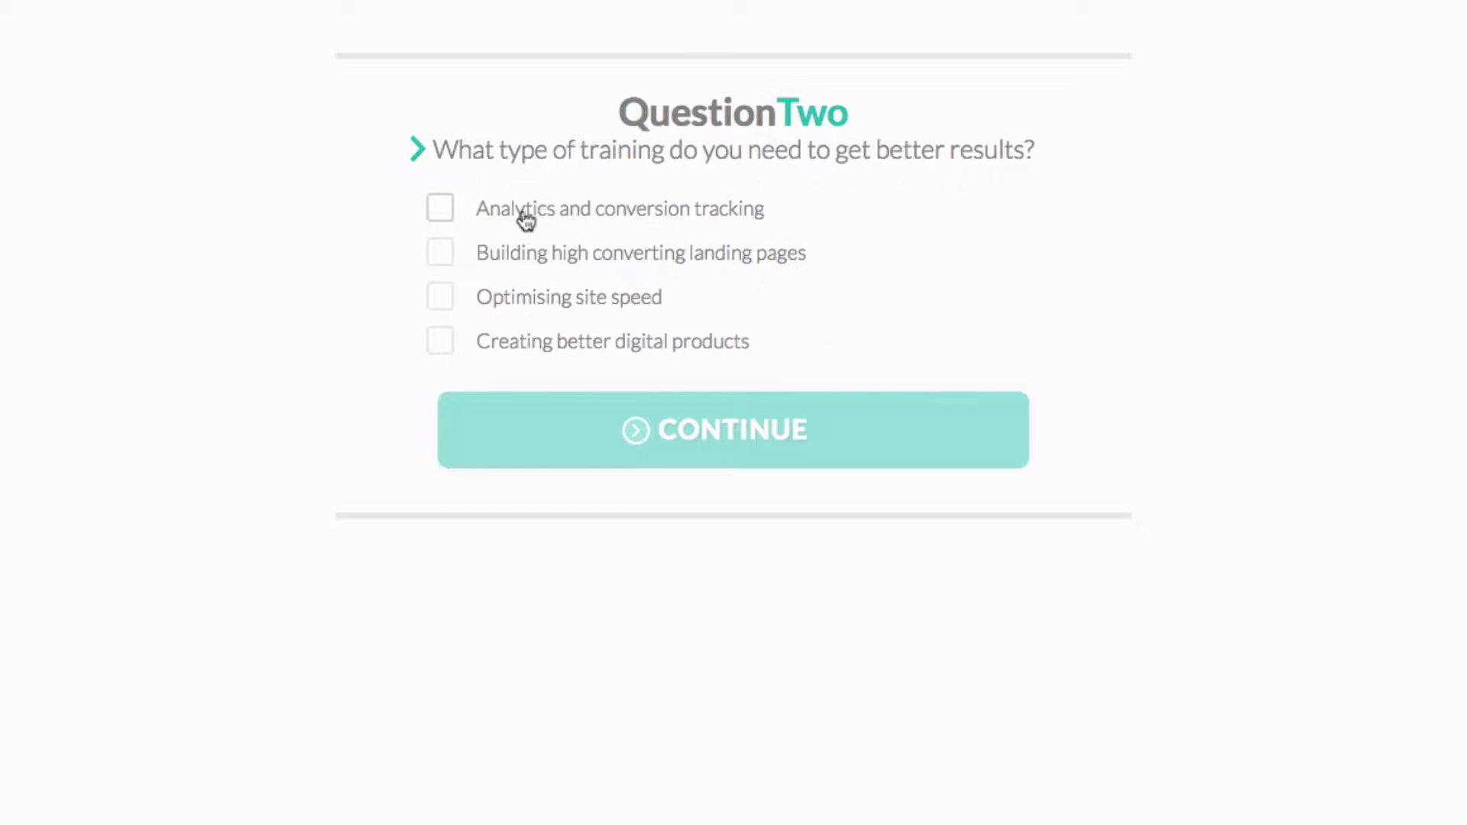
# Step: Choose analytics and conversion tracking, building high converting landing pages, and optimising site speed as the needed training
pyautogui.click(546, 219)
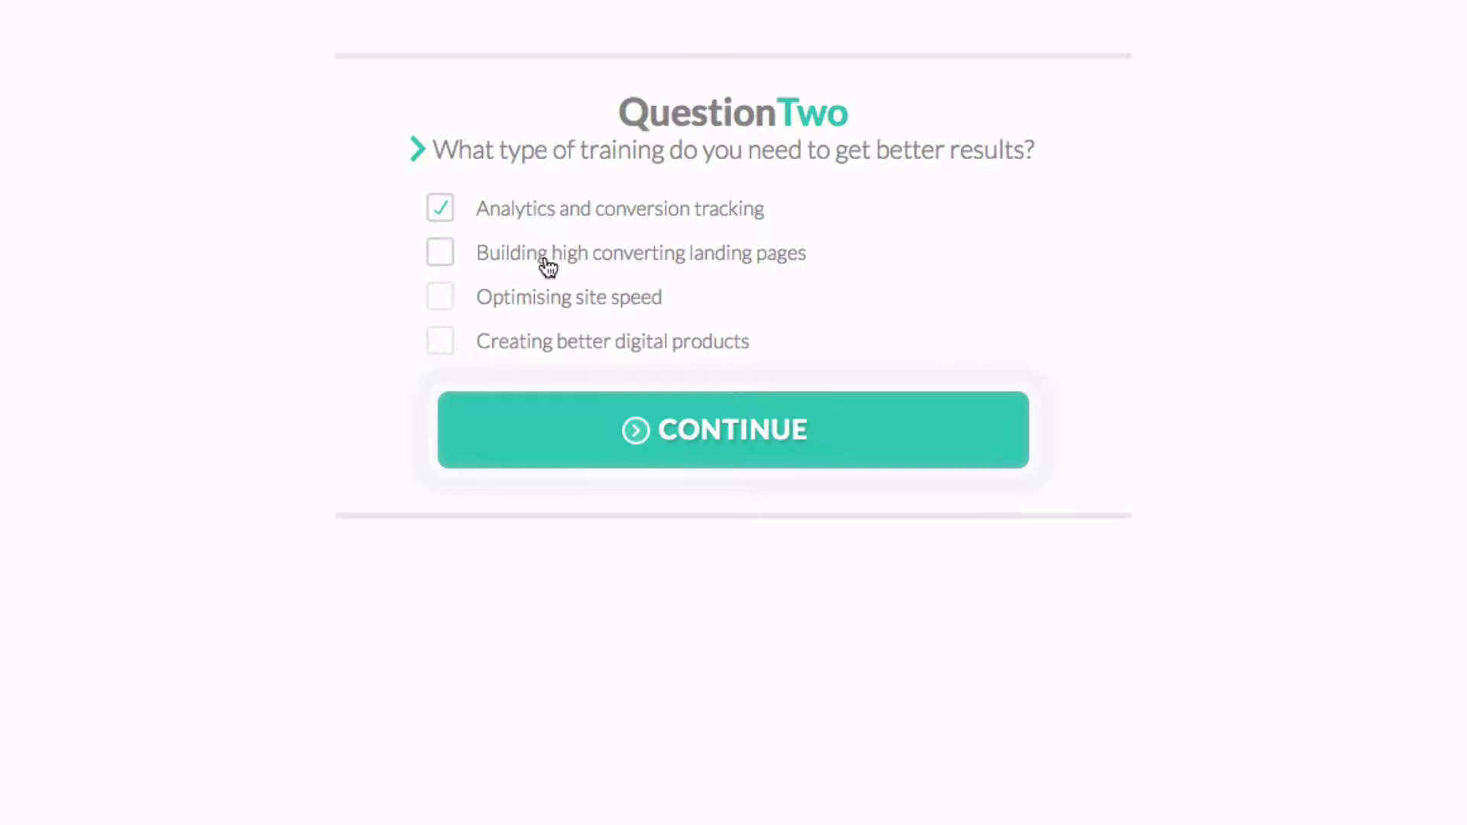
pyautogui.click(568, 262)
pyautogui.click(603, 304)
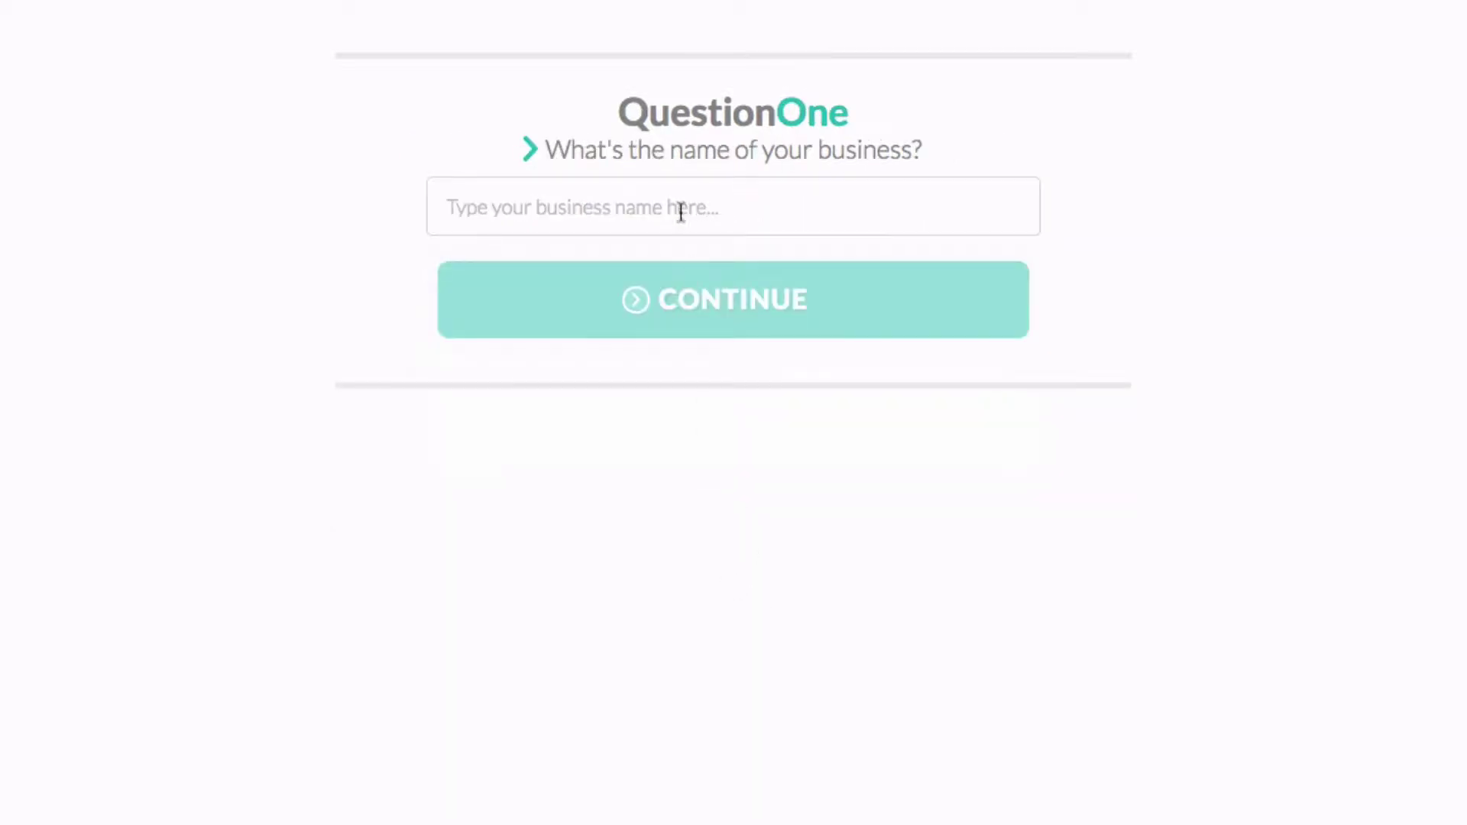
# Step: Enter Streamism as the business name and continue the survey
pyautogui.click(657, 210)
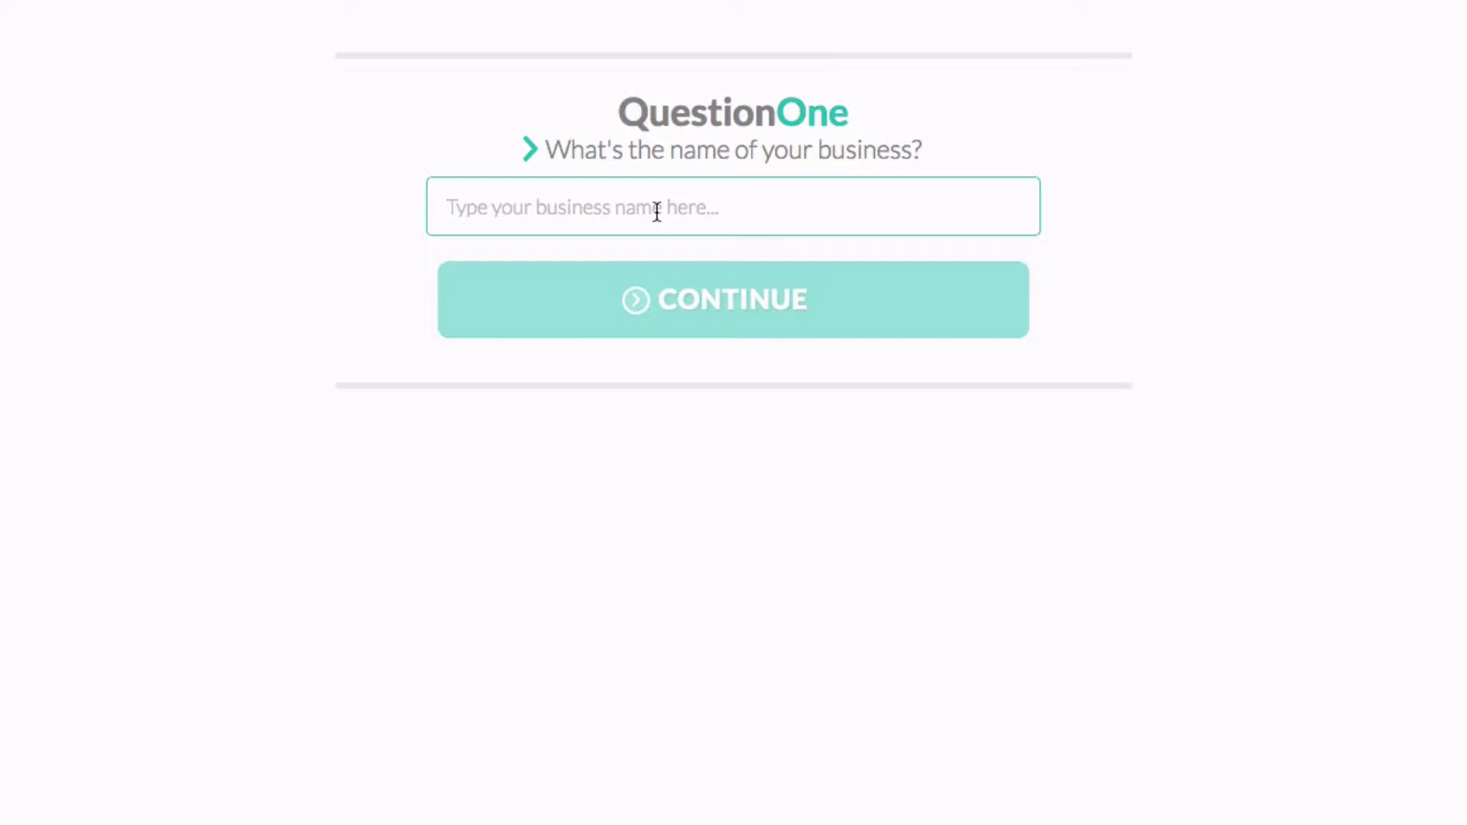
pyautogui.write('Streamism')
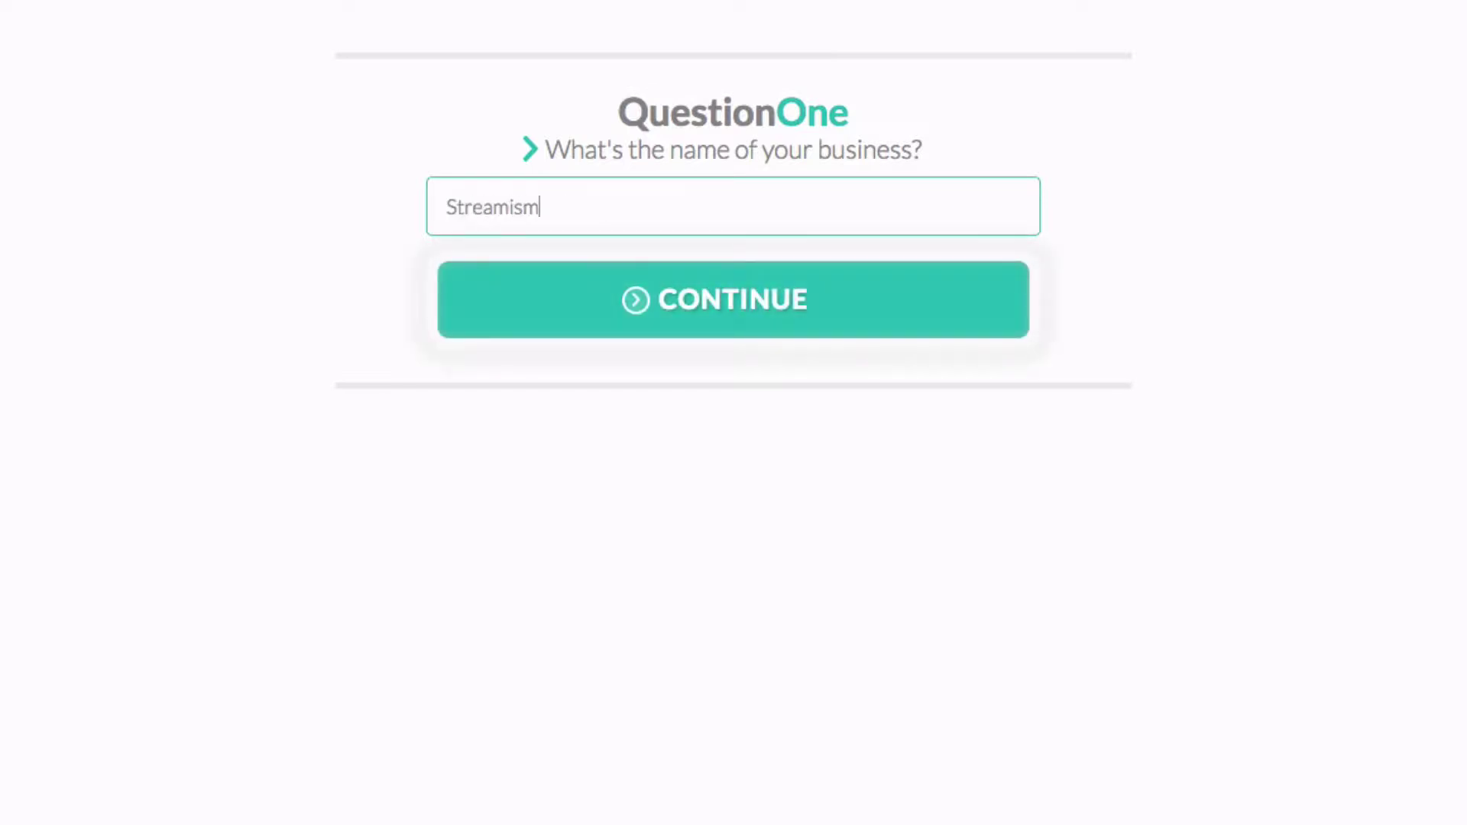
pyautogui.click(685, 304)
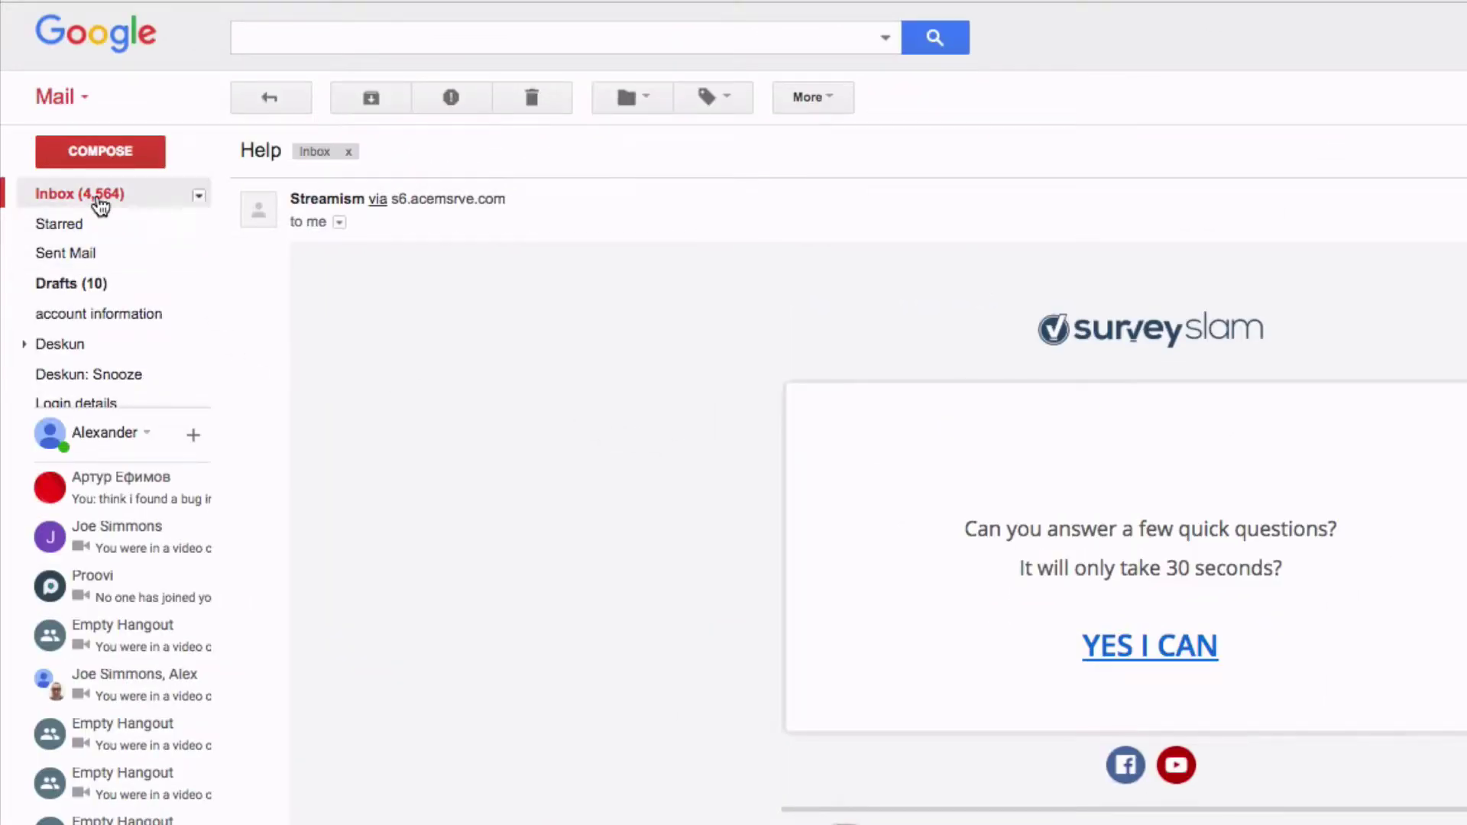
# Step: Return to the inbox and review the welcome email's business name, Youtube channels mention and training links
pyautogui.click(97, 201)
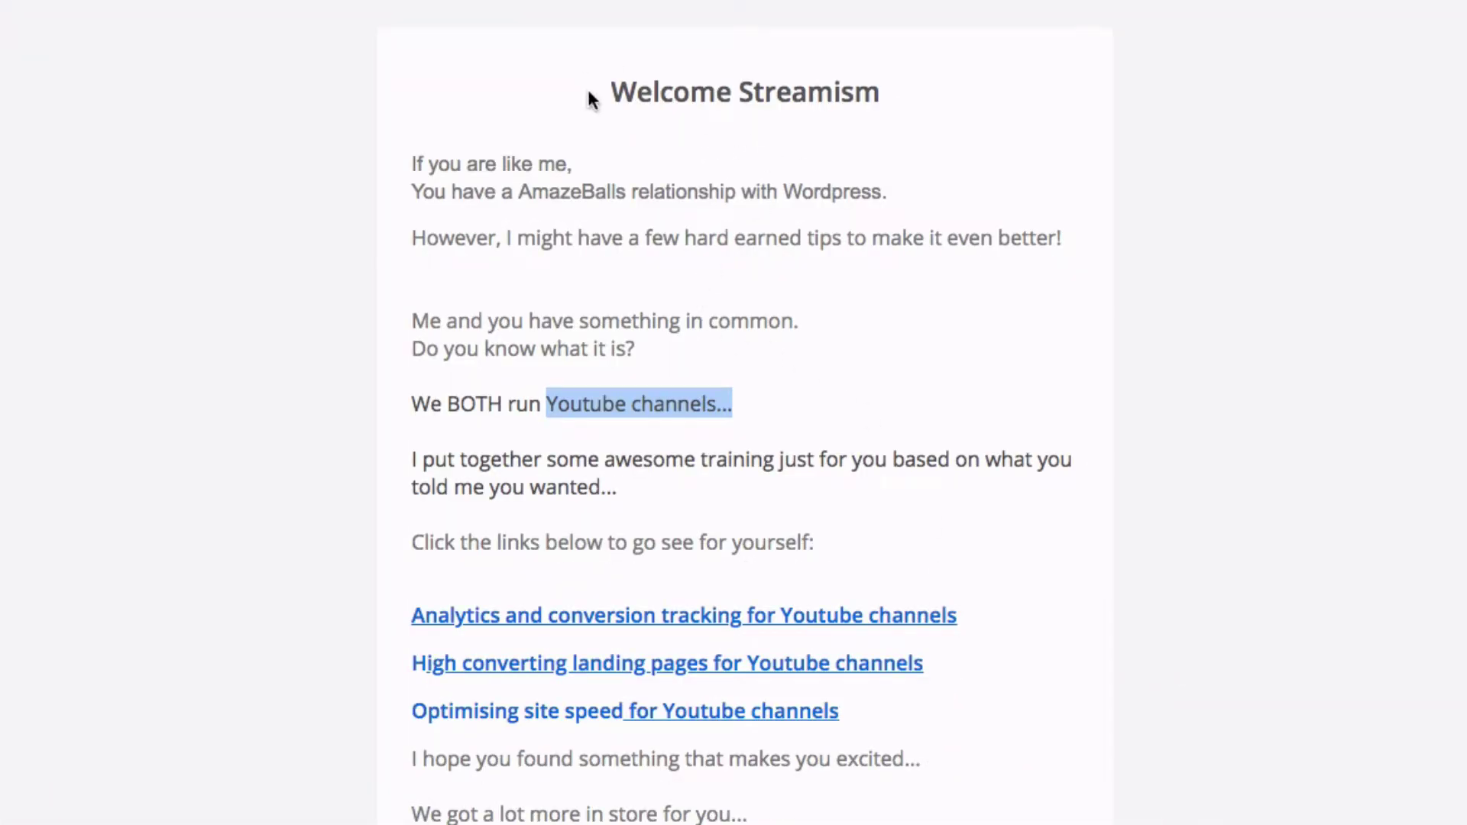
pyautogui.moveTo(602, 94); pyautogui.dragTo(907, 130)
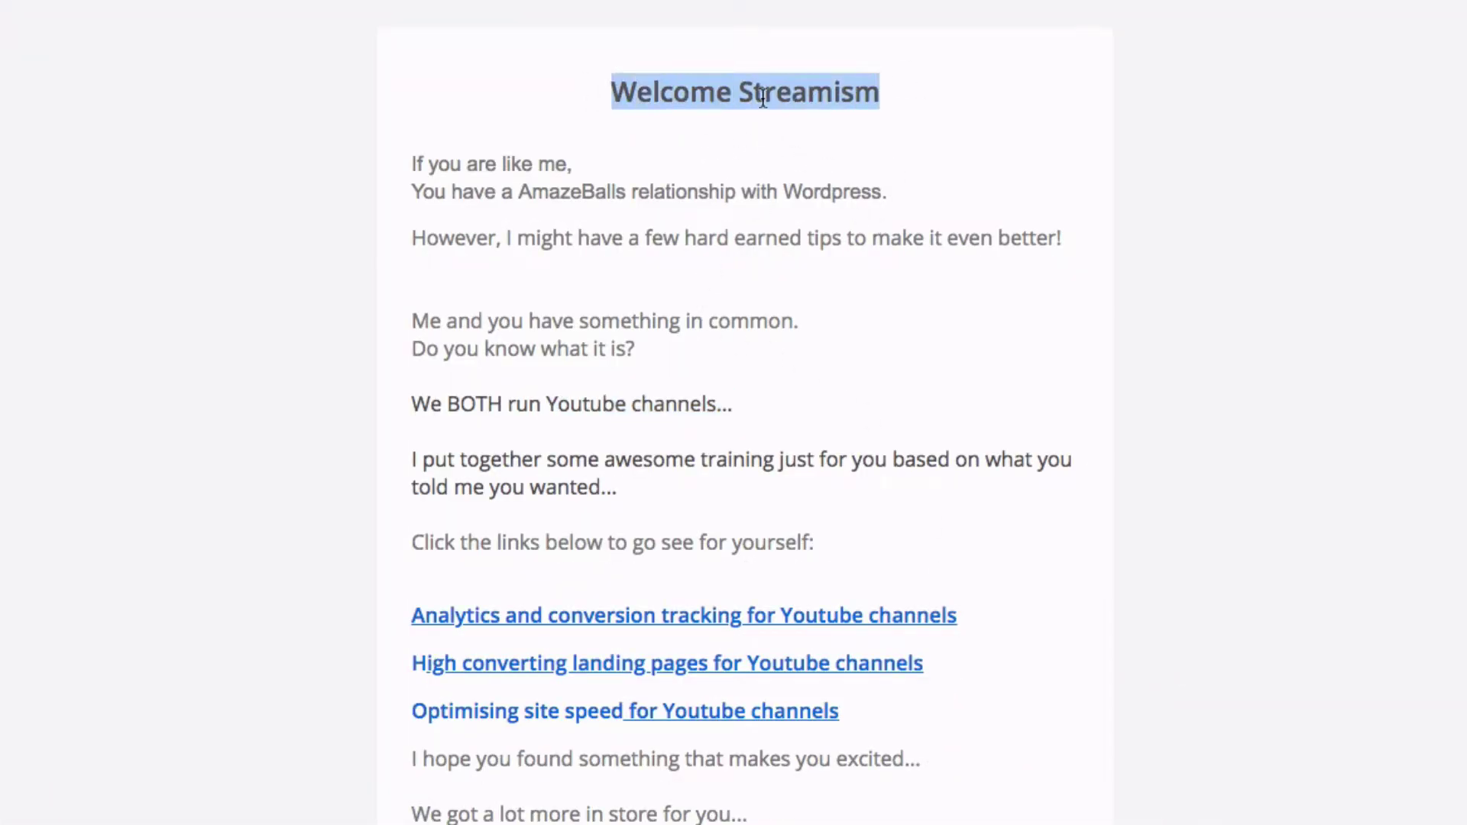
pyautogui.moveTo(740, 92); pyautogui.dragTo(907, 99)
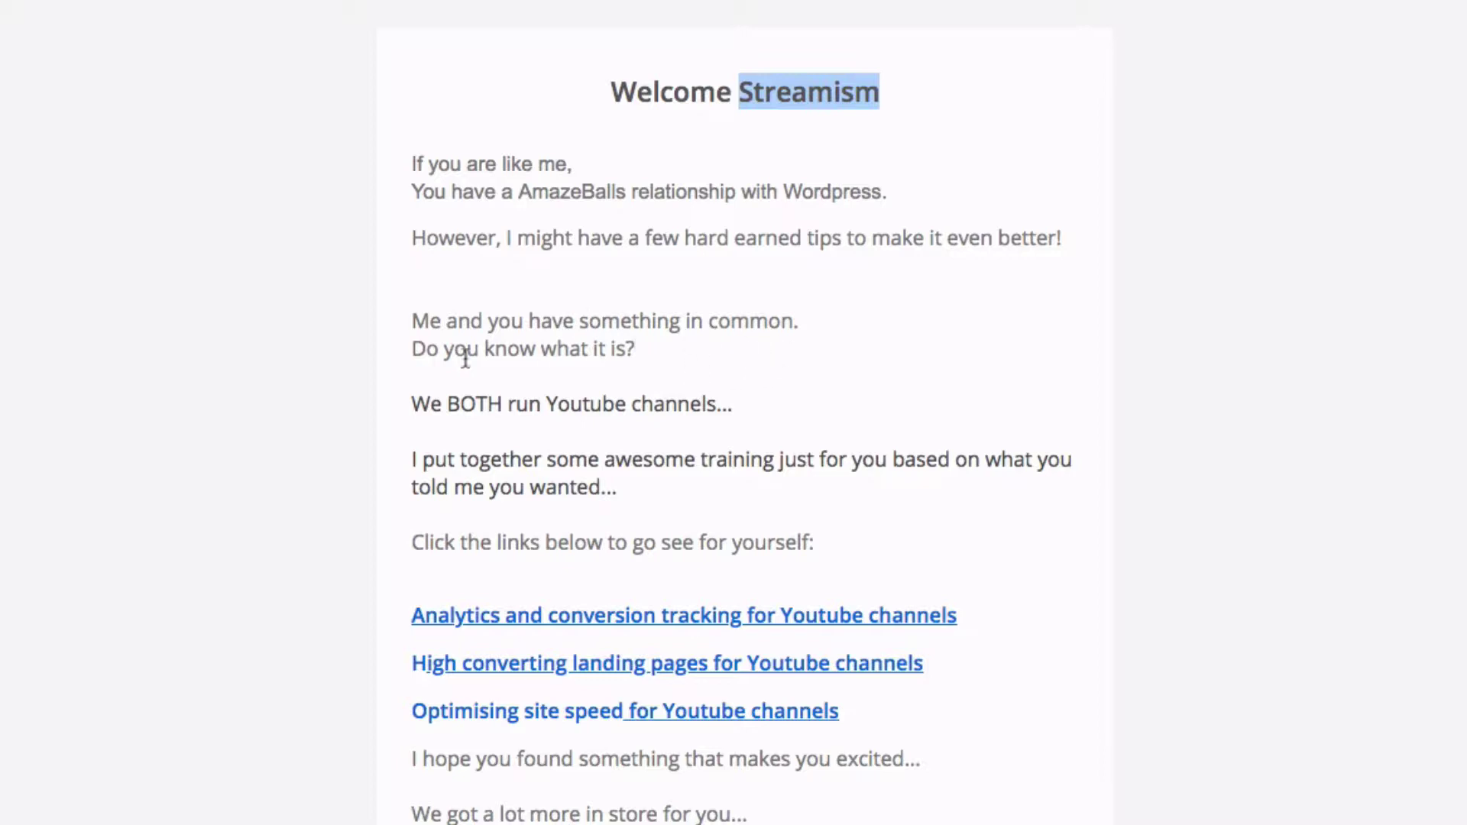
pyautogui.moveTo(545, 403); pyautogui.dragTo(735, 406)
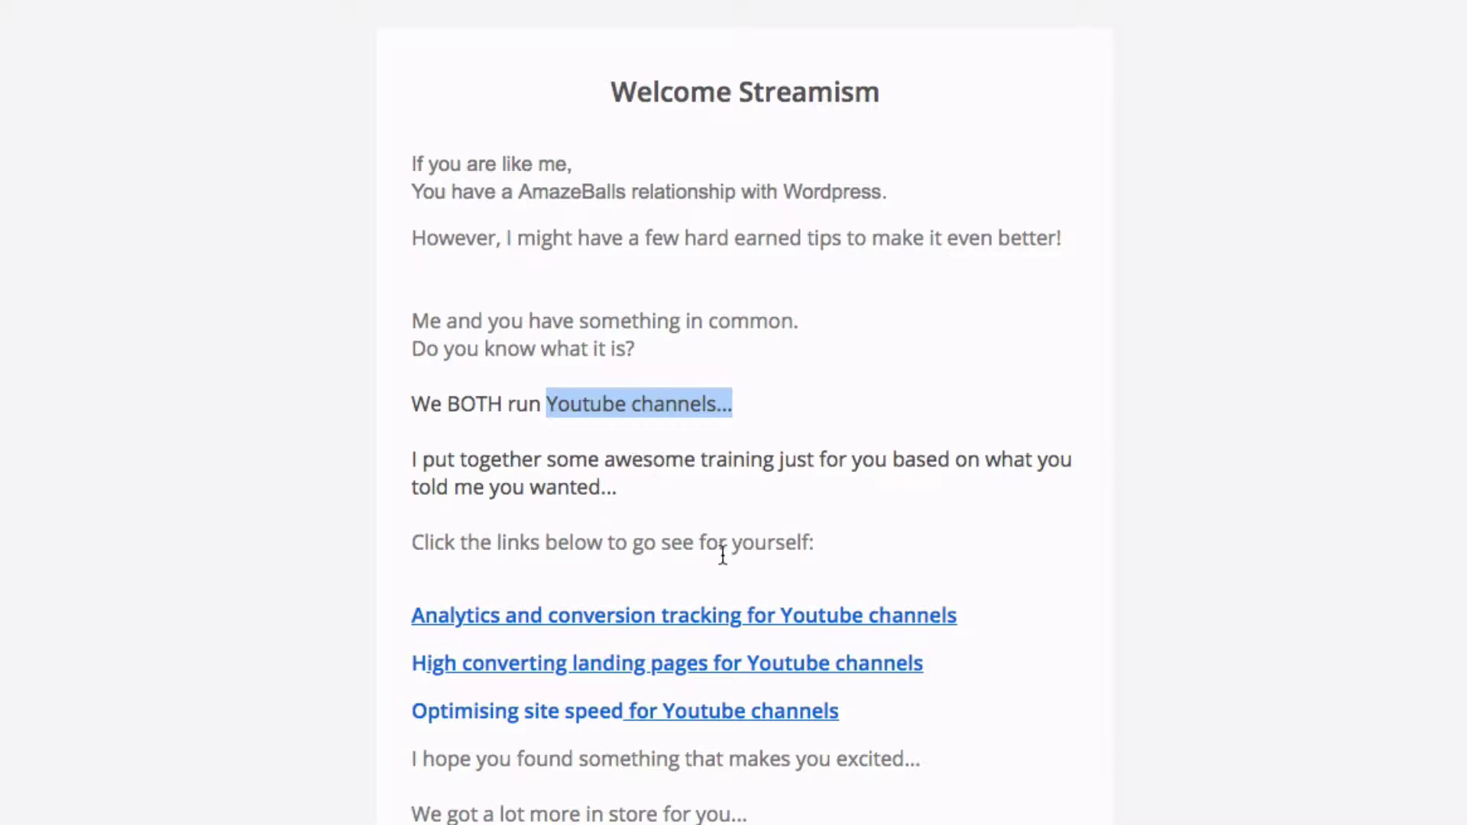
pyautogui.scroll(-1, 569, 563)
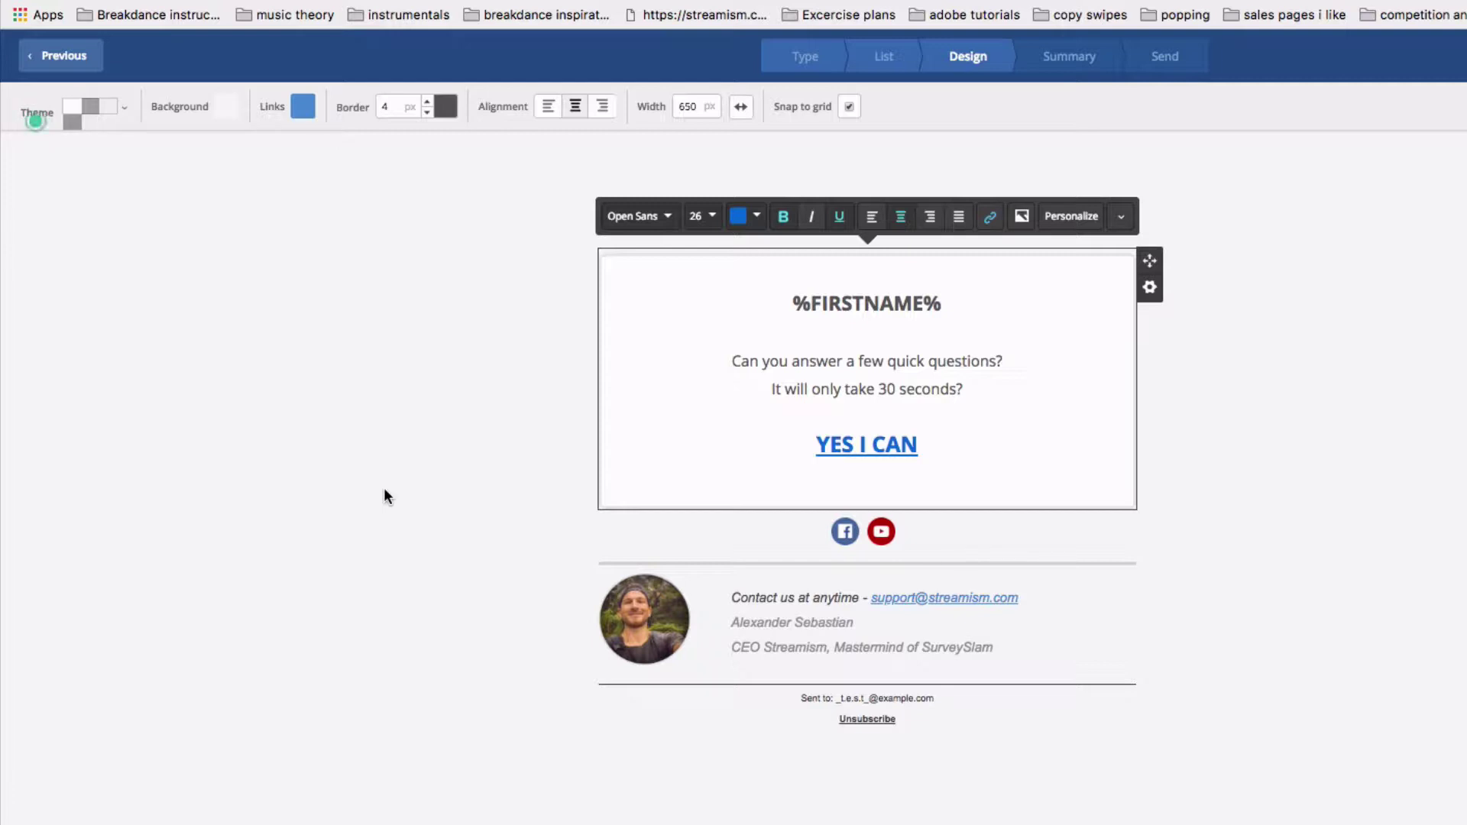
# Step: Highlight the YES I CAN link text in the email campaign design, then deselect it
pyautogui.click(383, 488)
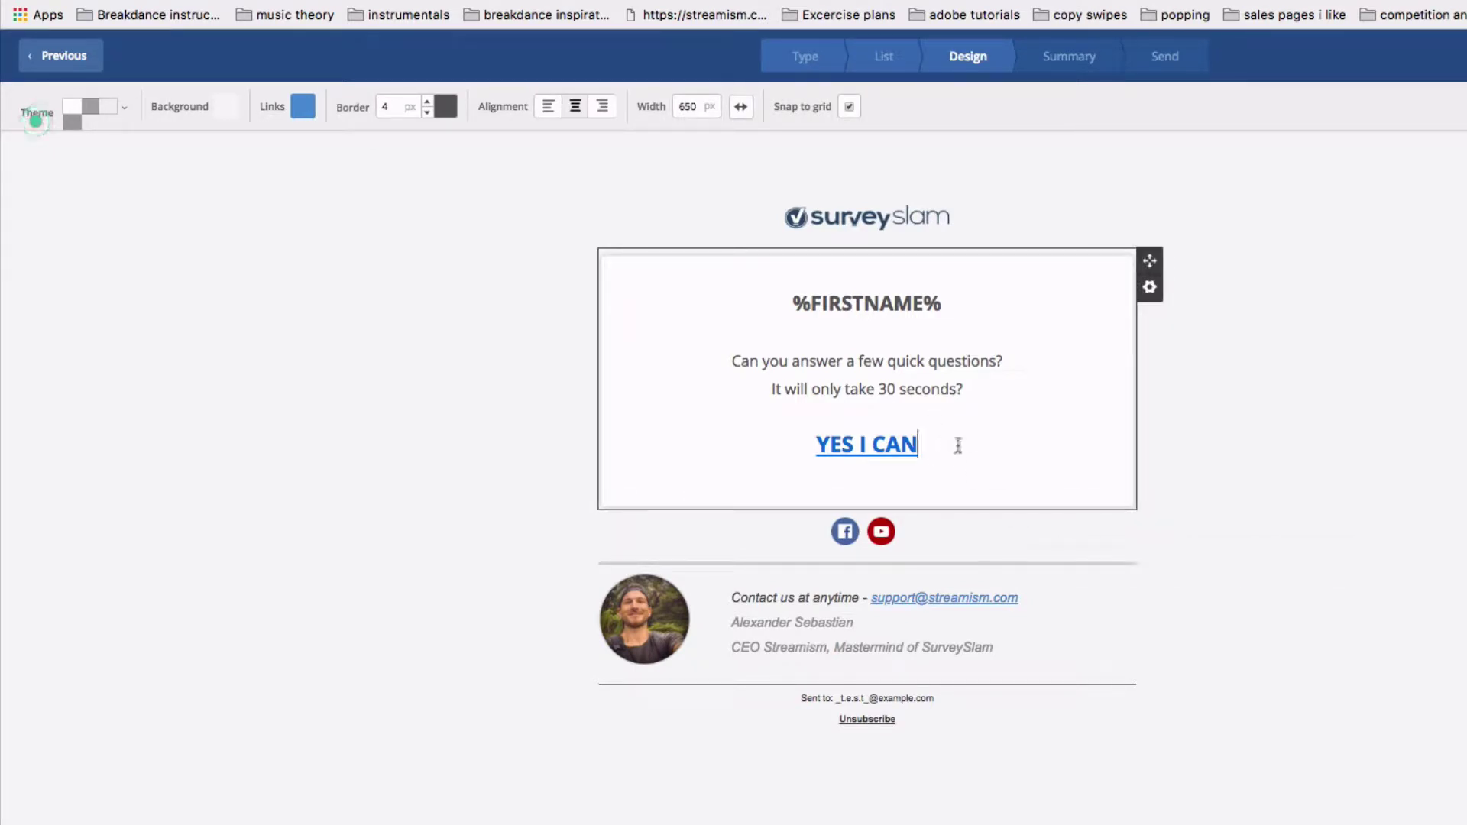
pyautogui.moveTo(955, 445); pyautogui.dragTo(802, 447)
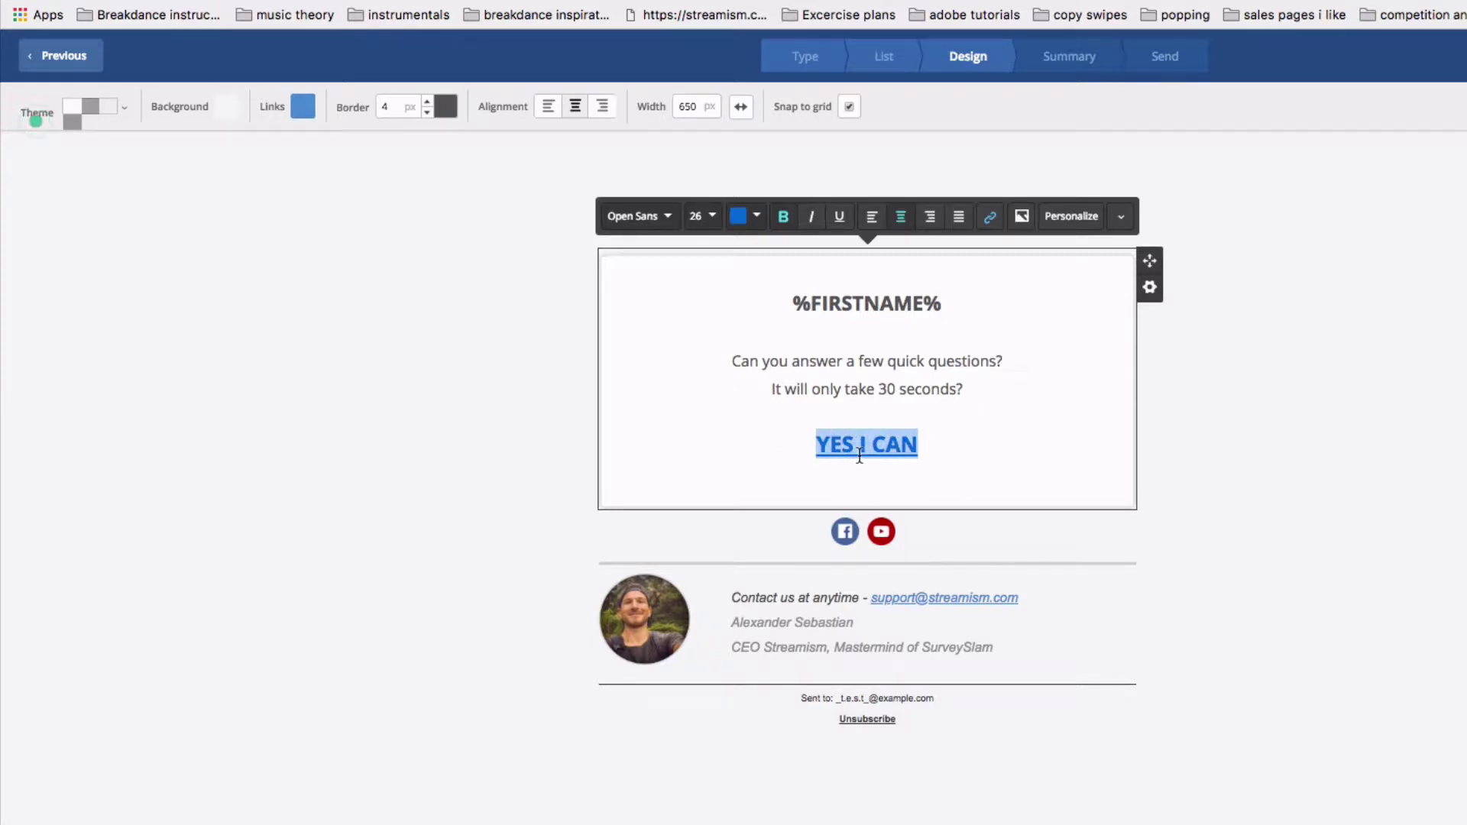
pyautogui.click(1258, 506)
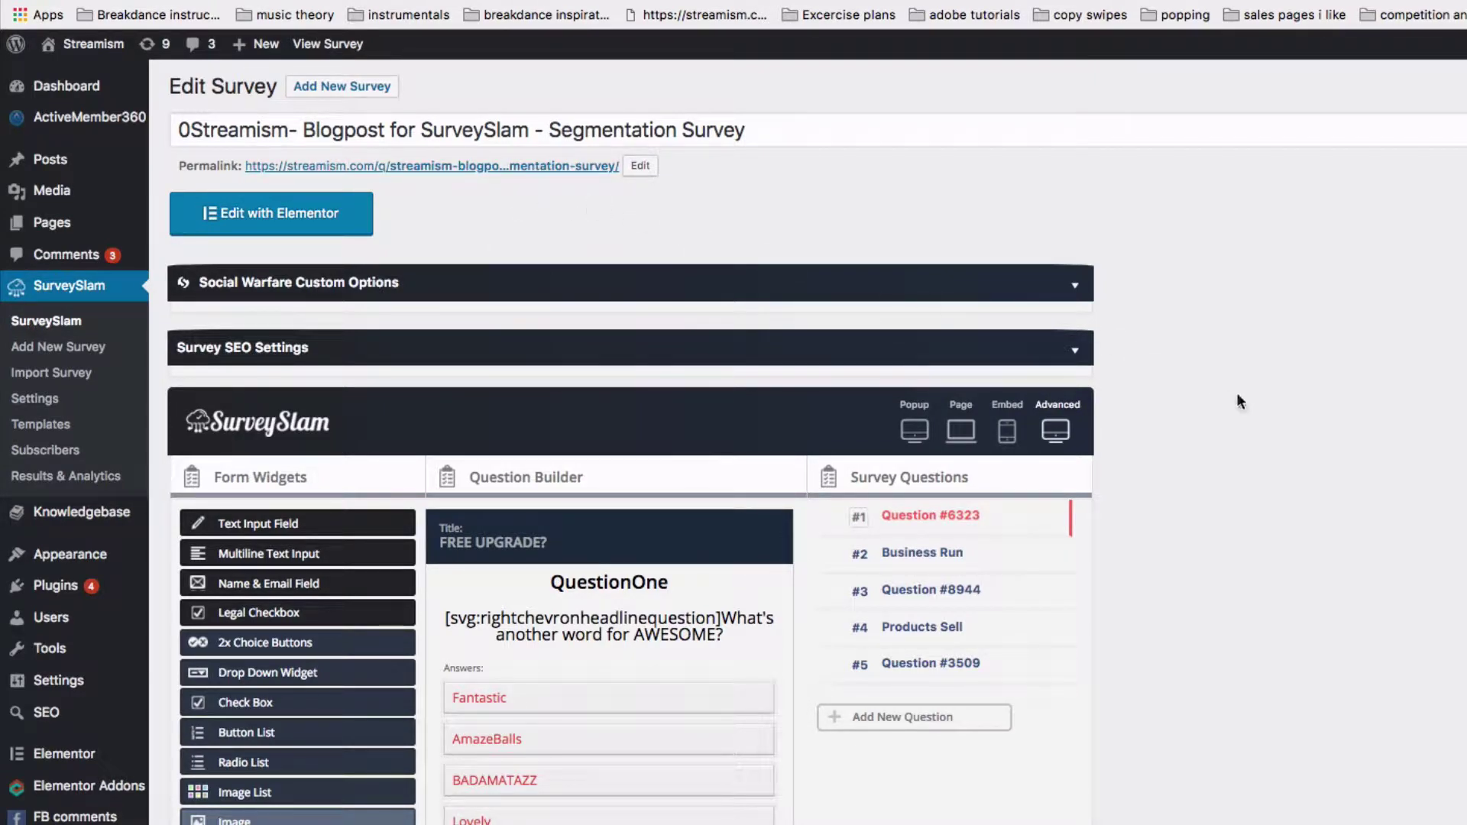
# Step: Find the Smart Links section on the survey's edit page and read the note about name and email shortcodes
pyautogui.scroll(-10, 1460, 435)
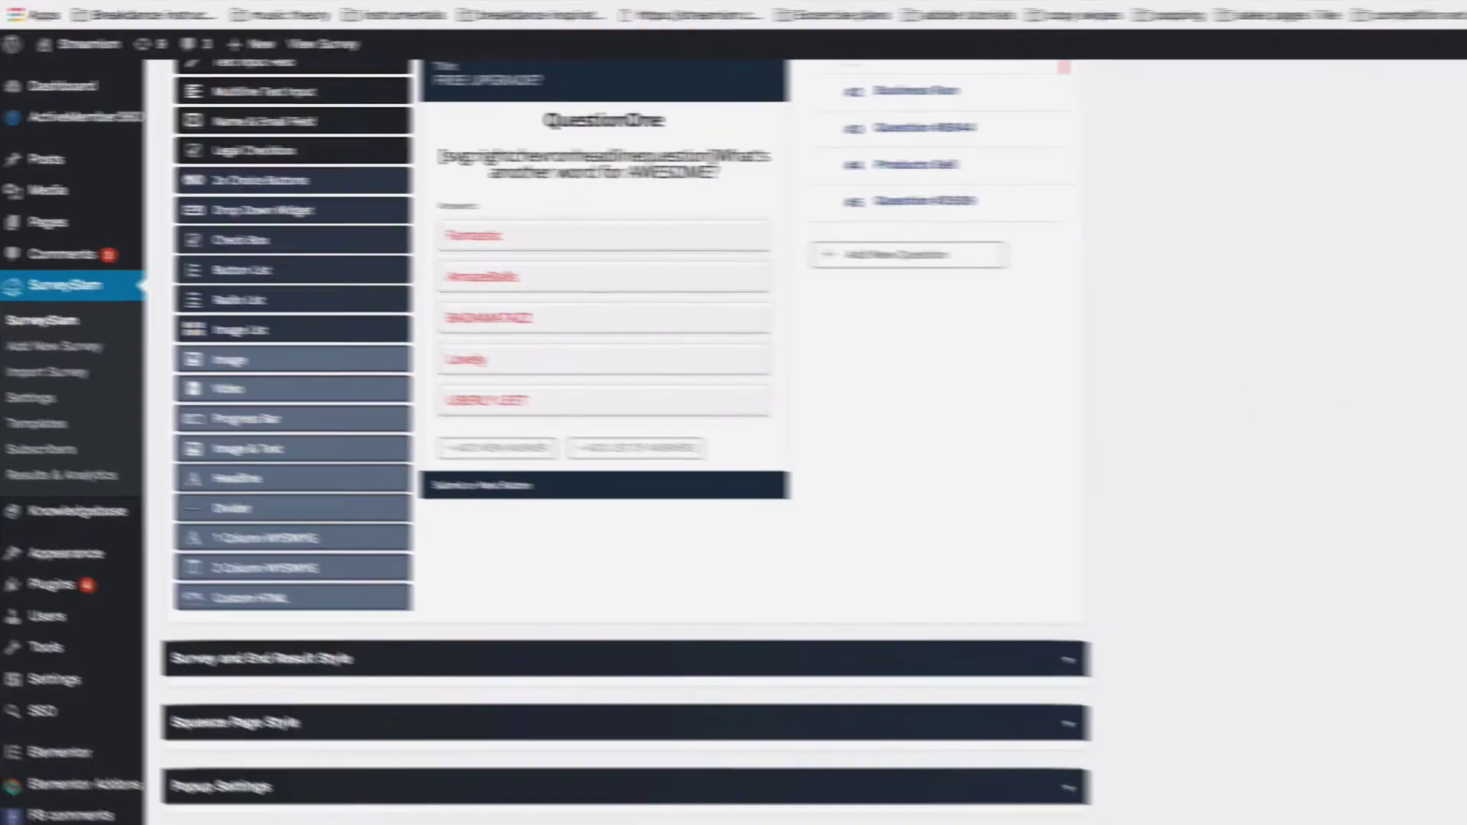
pyautogui.scroll(-10, 1154, 399)
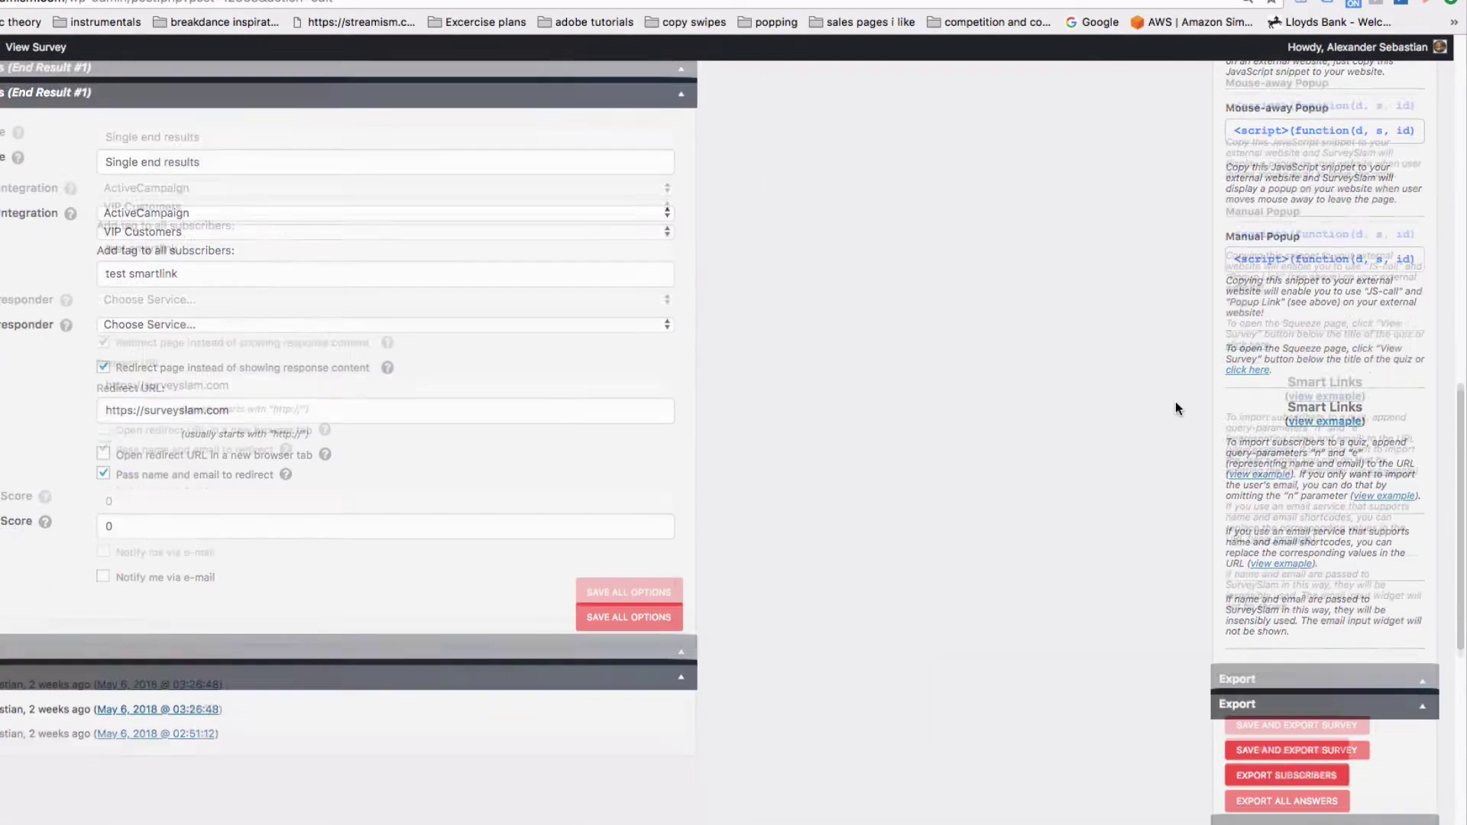
pyautogui.scroll(-3, 1171, 398)
pyautogui.scroll(7, 1171, 397)
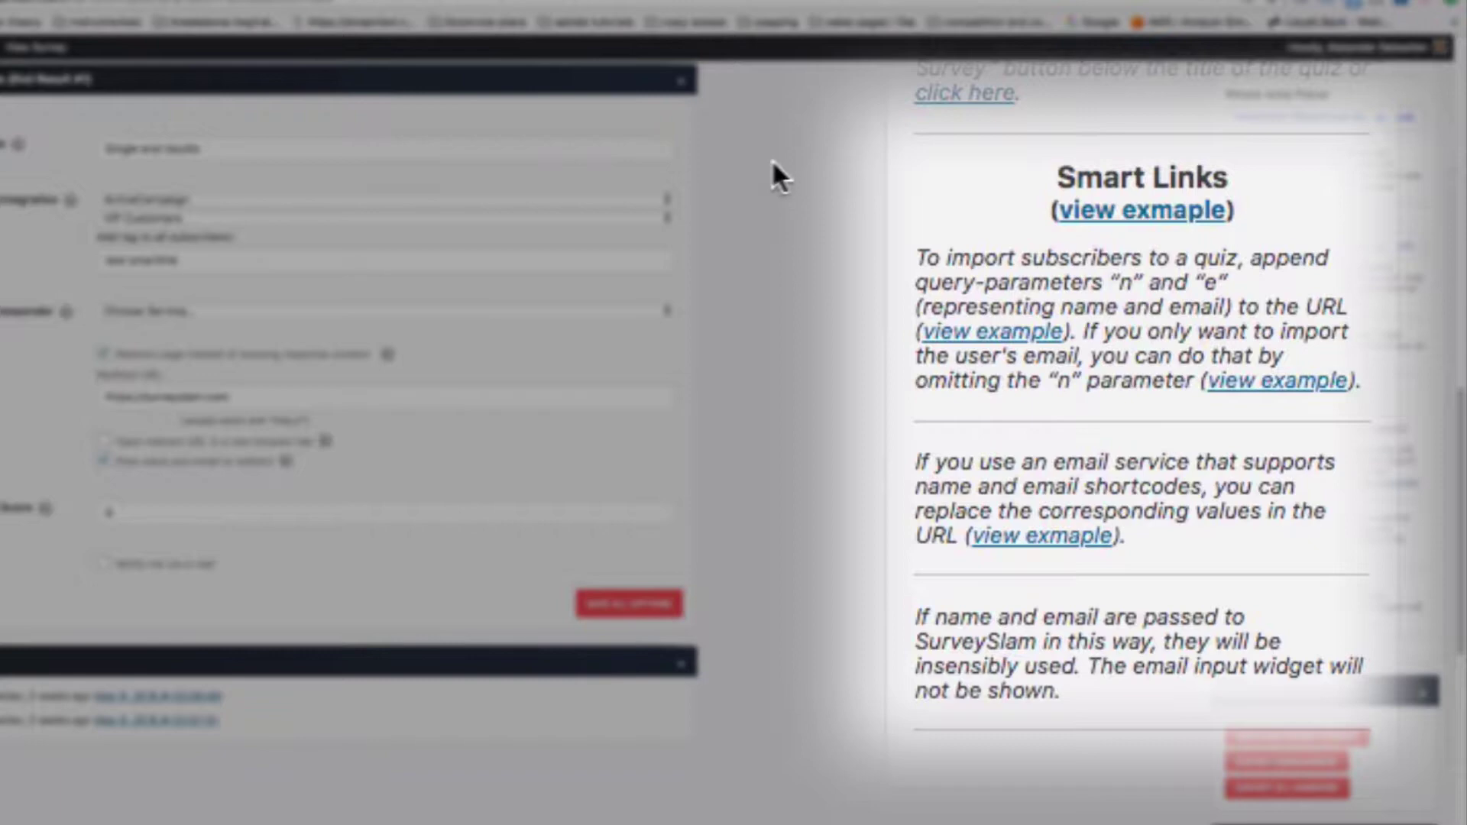
pyautogui.tripleClick(972, 180)
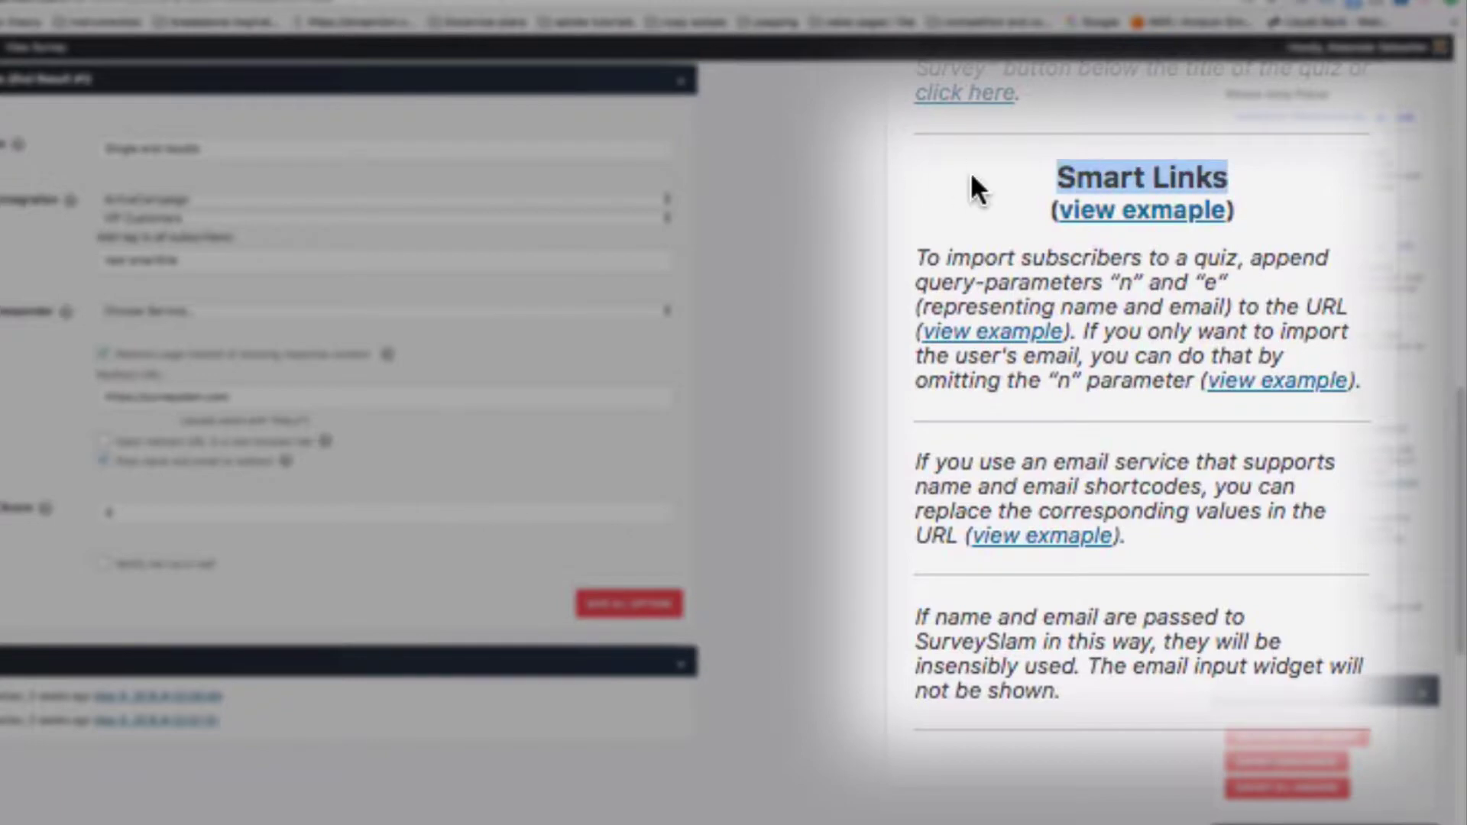
pyautogui.scroll(-1, 684, 341)
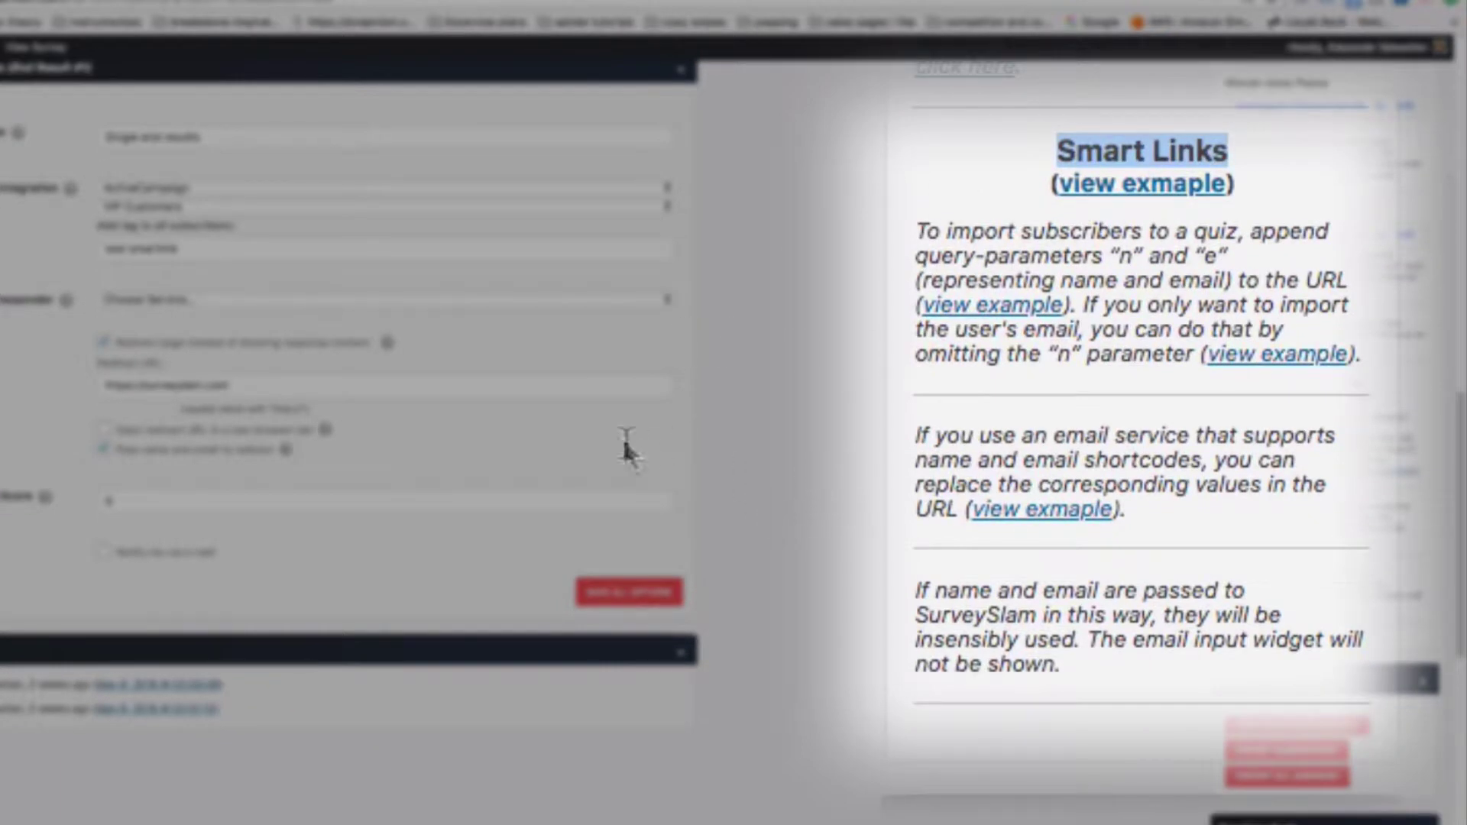
pyautogui.moveTo(622, 440); pyautogui.dragTo(840, 546)
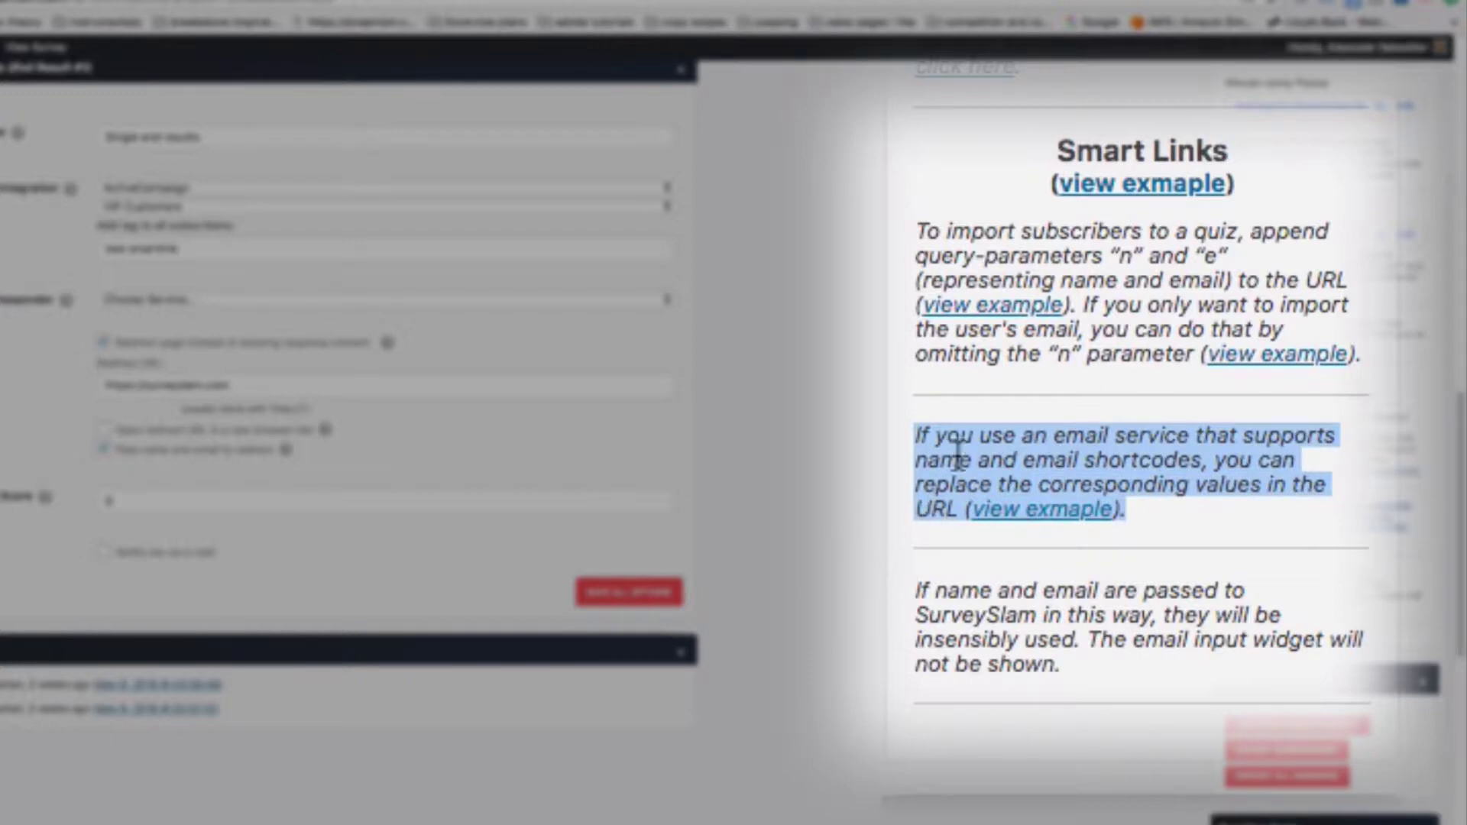
pyautogui.click(991, 456)
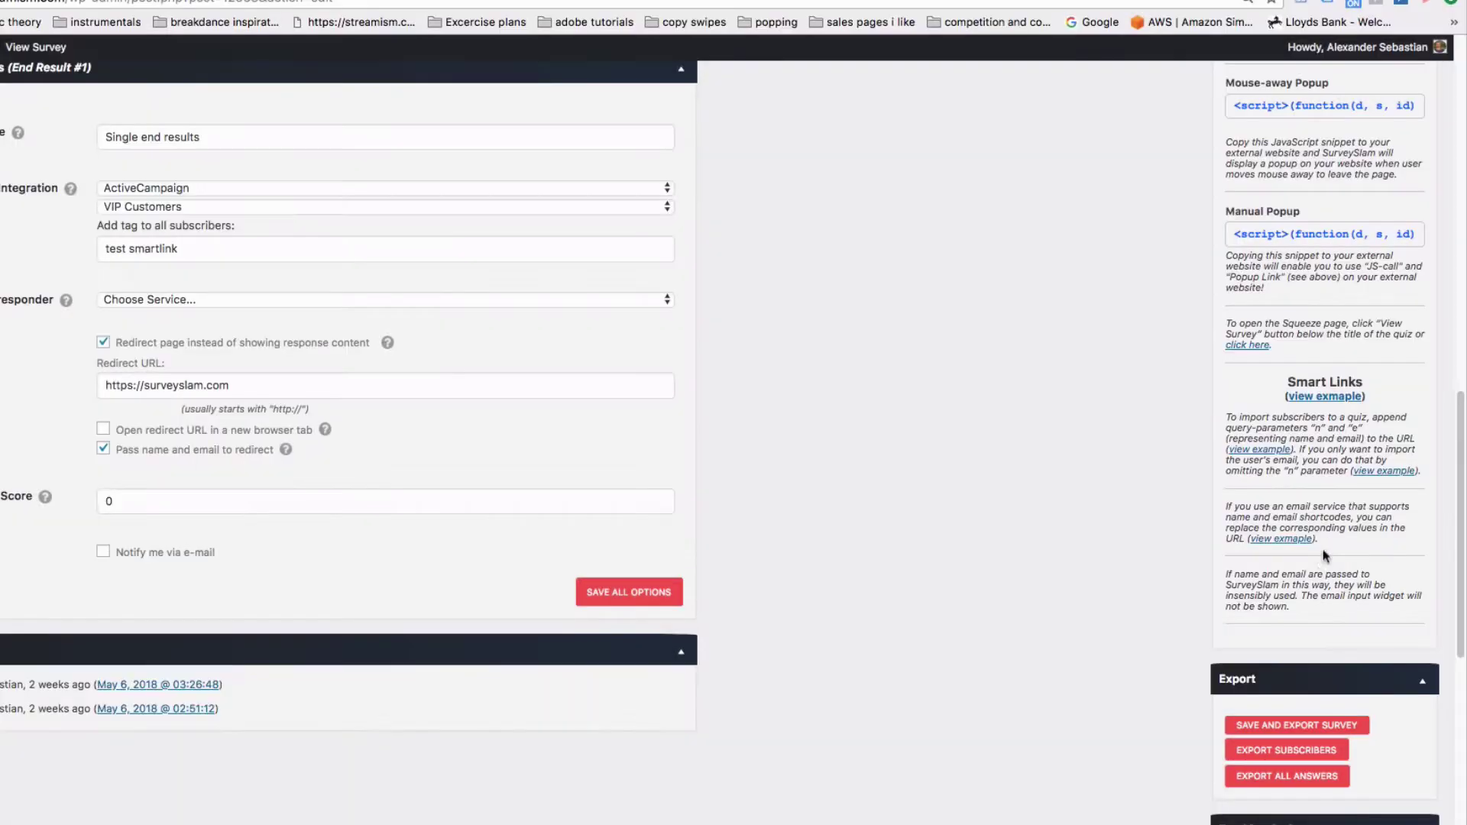
# Step: Open the Smart Links shortcode example and examine the {name} and {email} parameters in the generic example URL
pyautogui.click(1285, 541)
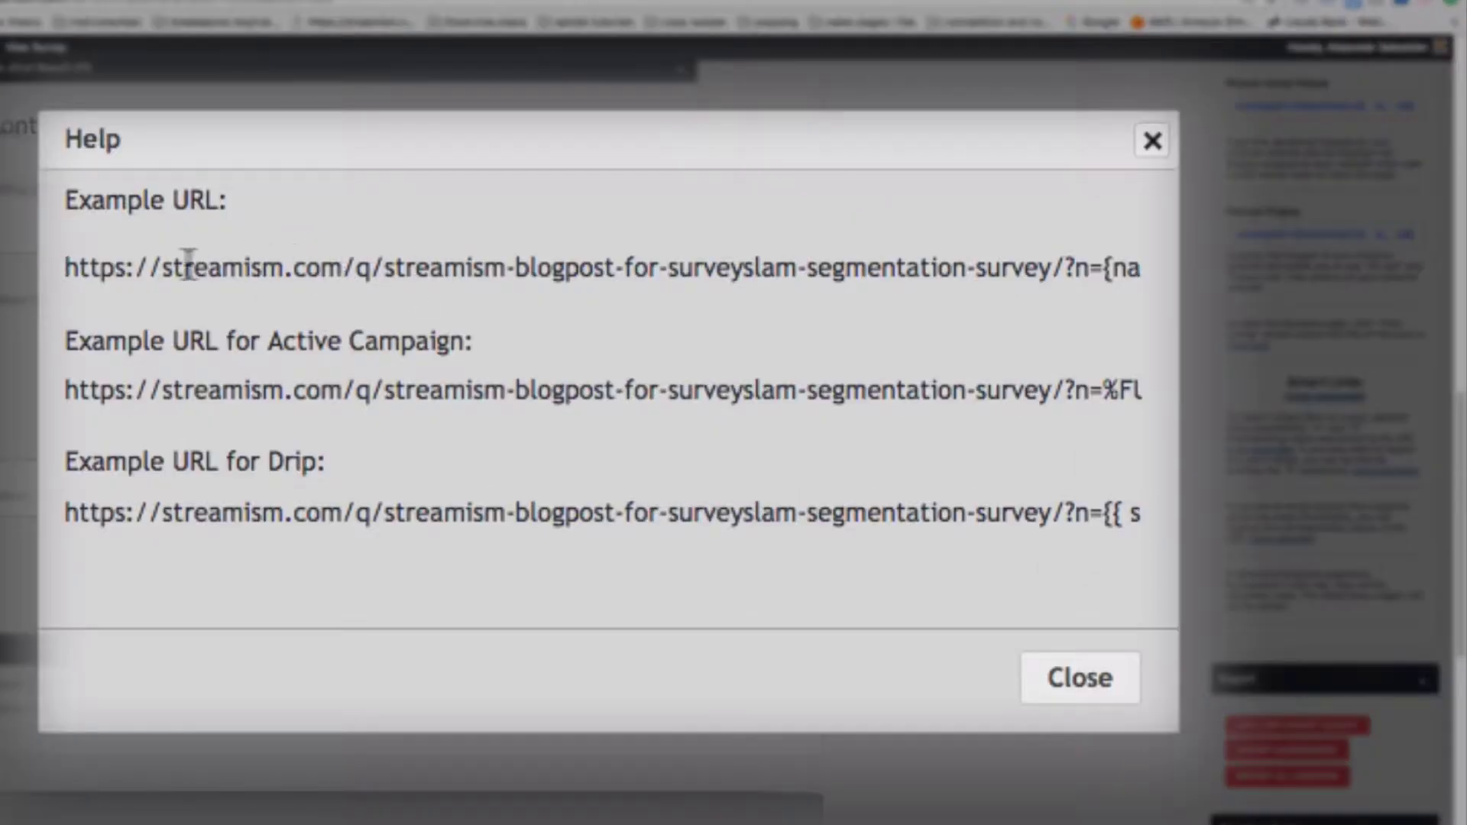
pyautogui.moveTo(64, 267); pyautogui.dragTo(1181, 267)
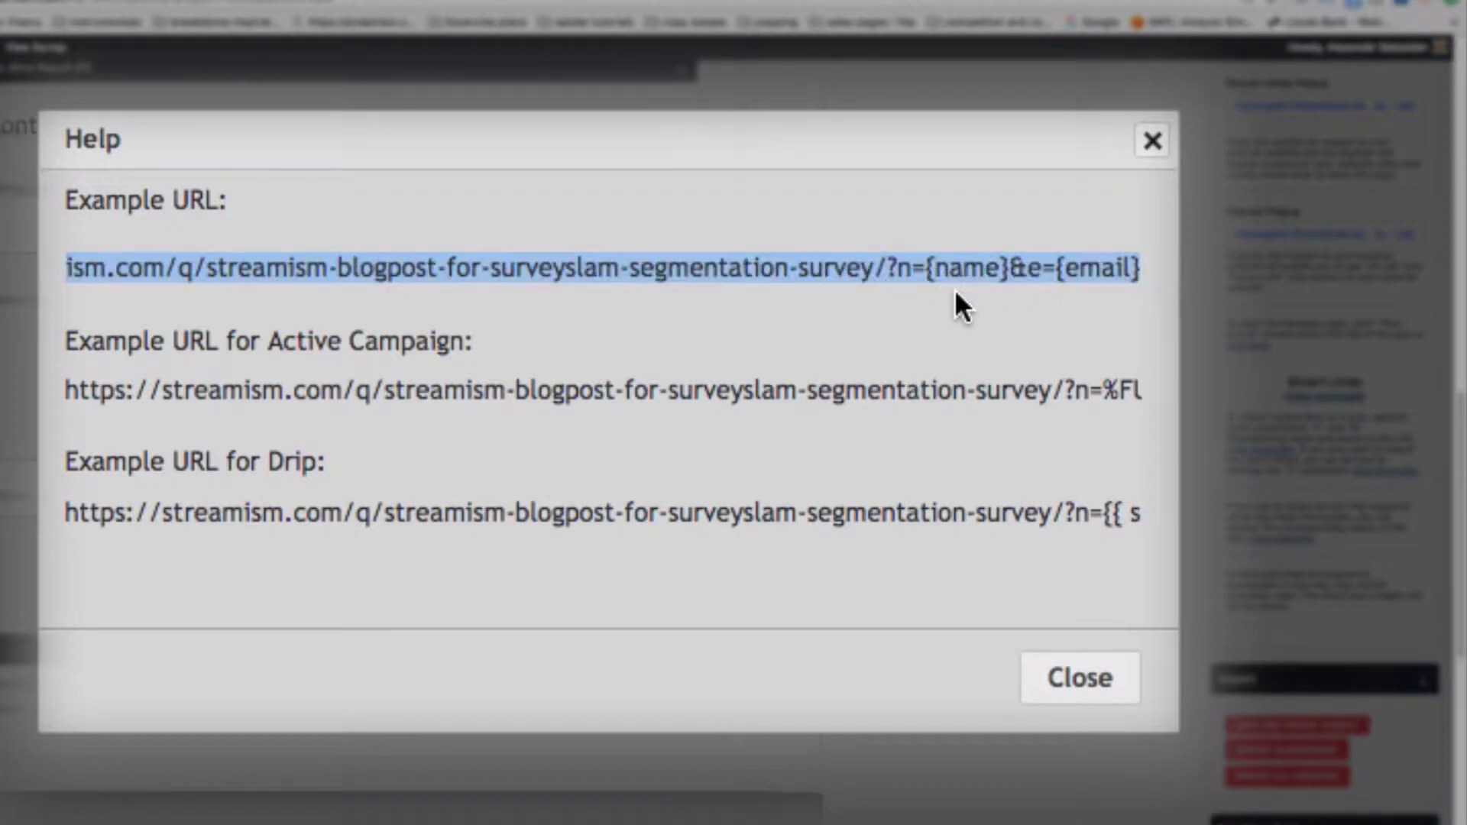
pyautogui.click(928, 268)
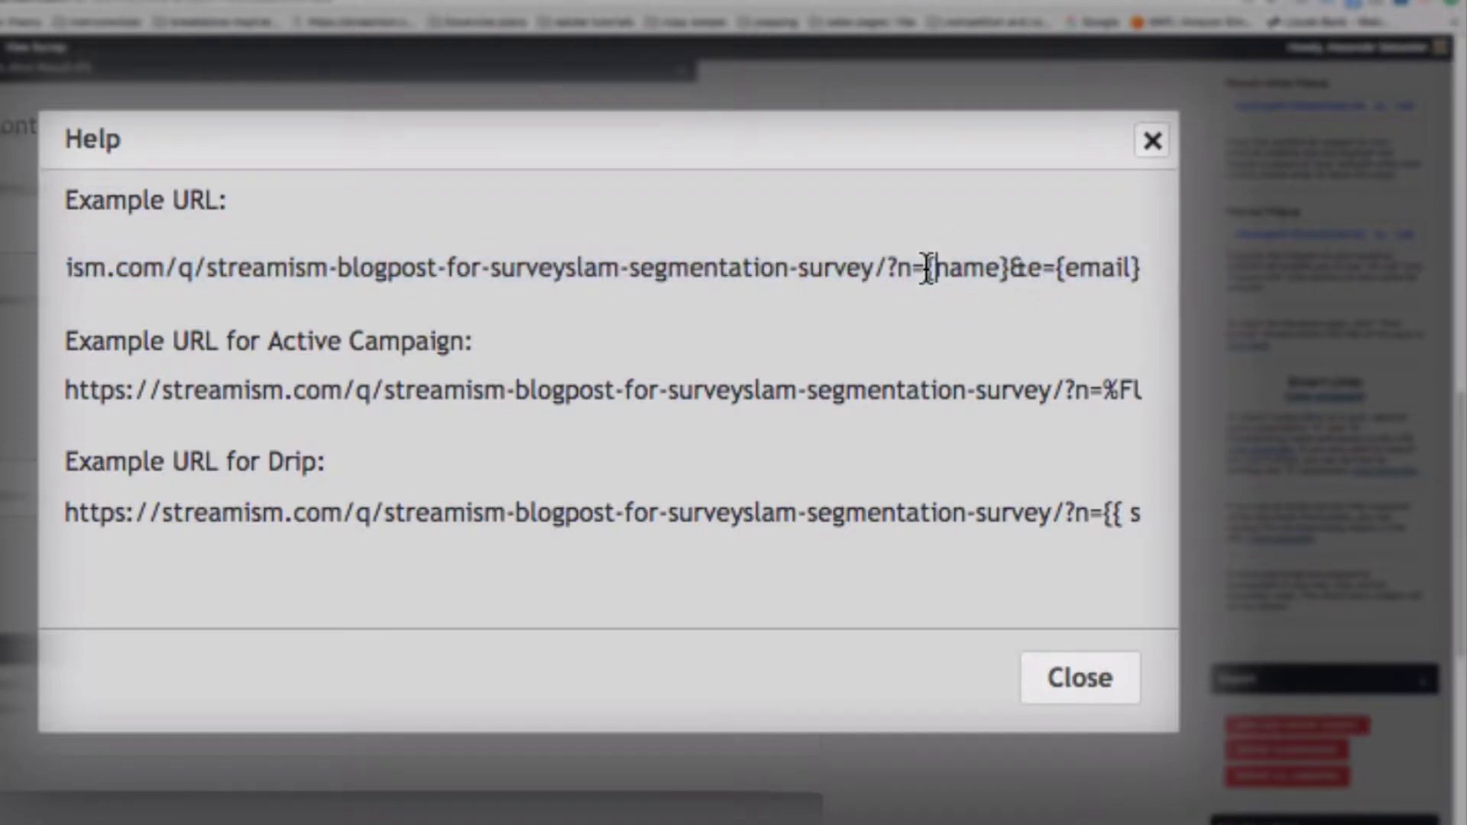
pyautogui.moveTo(937, 268); pyautogui.dragTo(1007, 273)
pyautogui.click(938, 268)
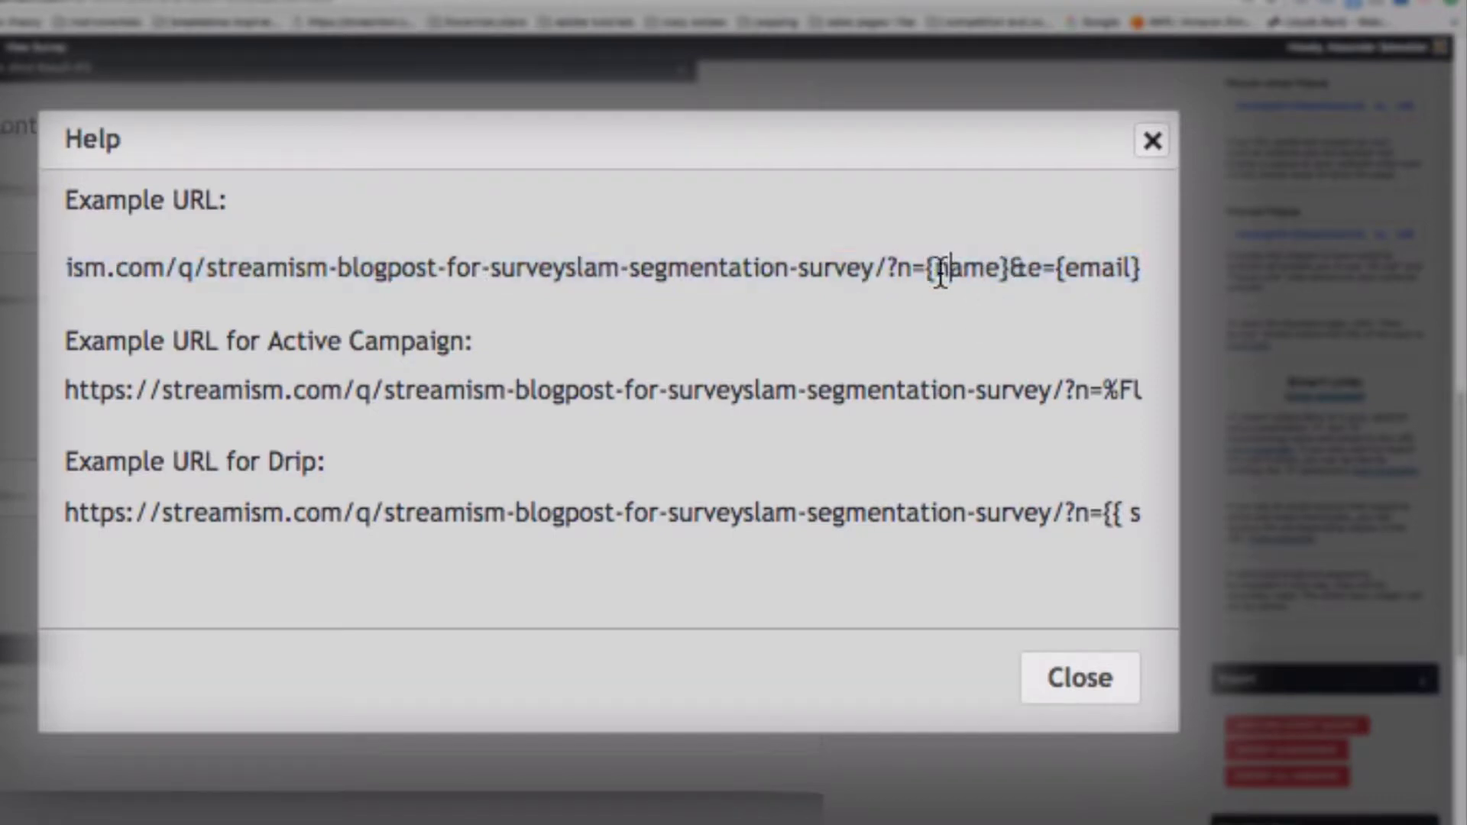
pyautogui.click(1060, 271)
pyautogui.moveTo(1059, 271); pyautogui.dragTo(1151, 271)
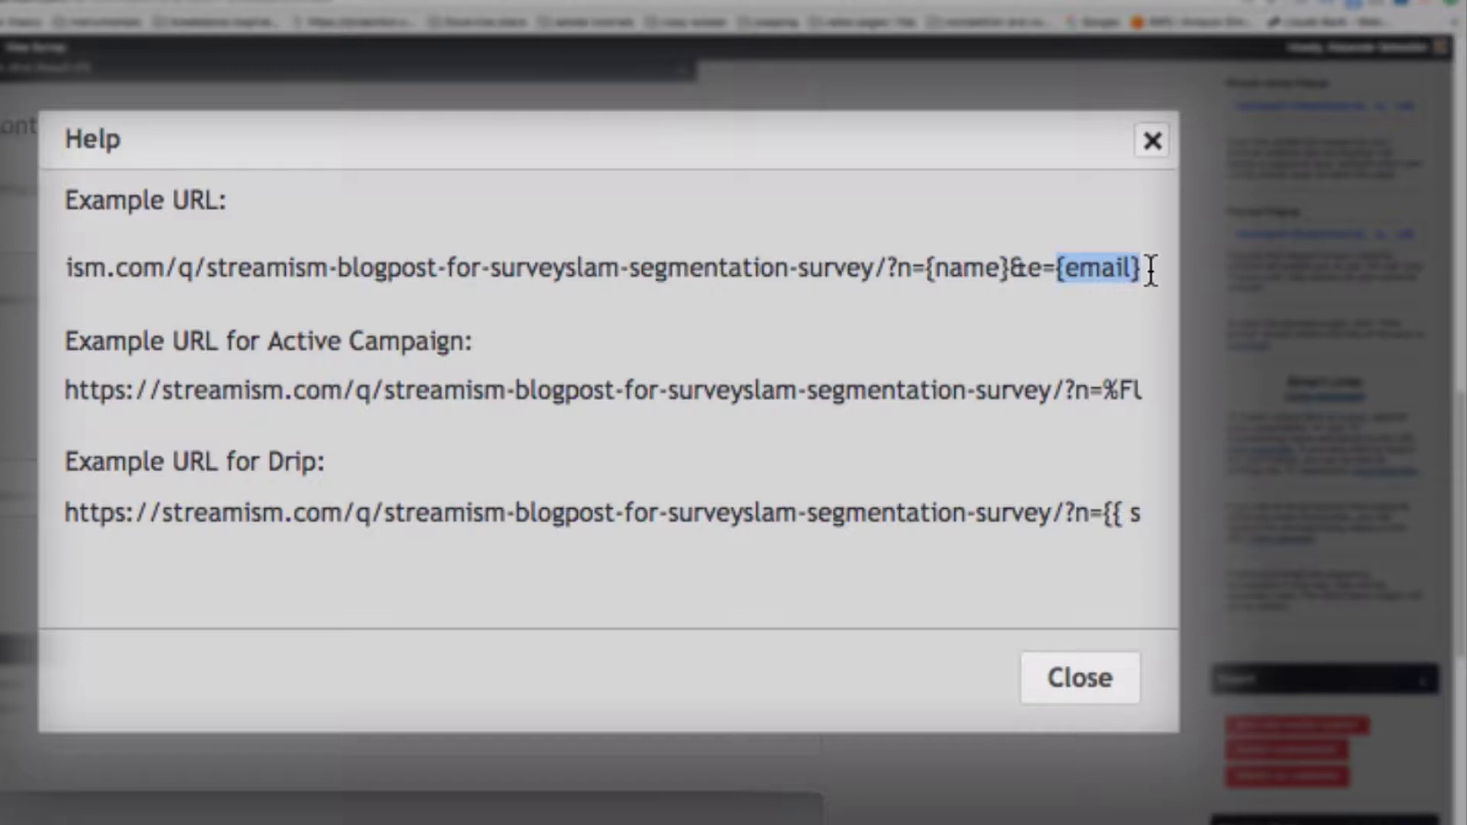
pyautogui.click(1127, 266)
# Step: Examine the Active Campaign example URL, highlighting its %FULLNAME% and %EMAIL% parameters
pyautogui.click(394, 405)
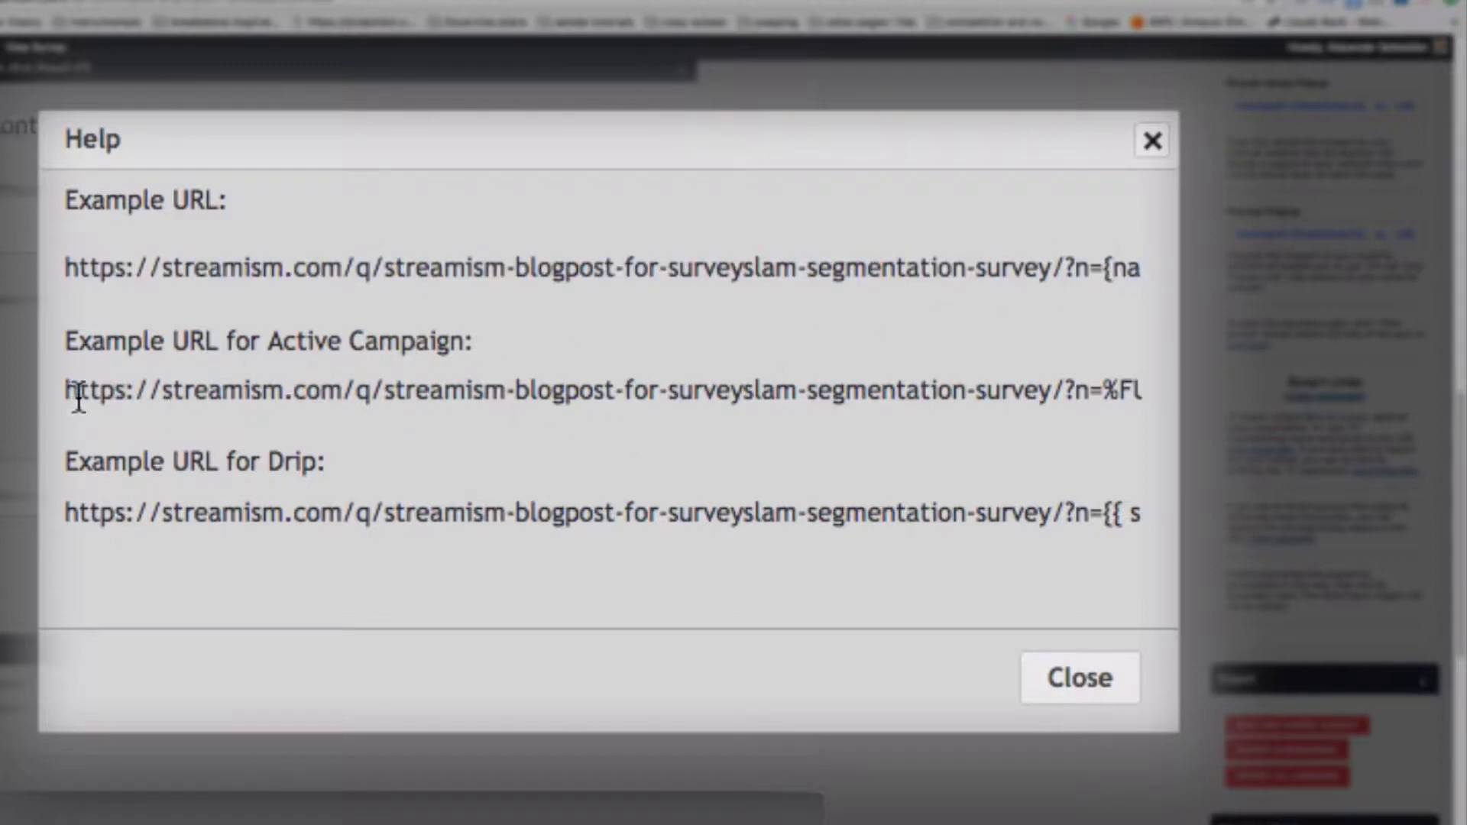
pyautogui.moveTo(79, 397); pyautogui.dragTo(1198, 396)
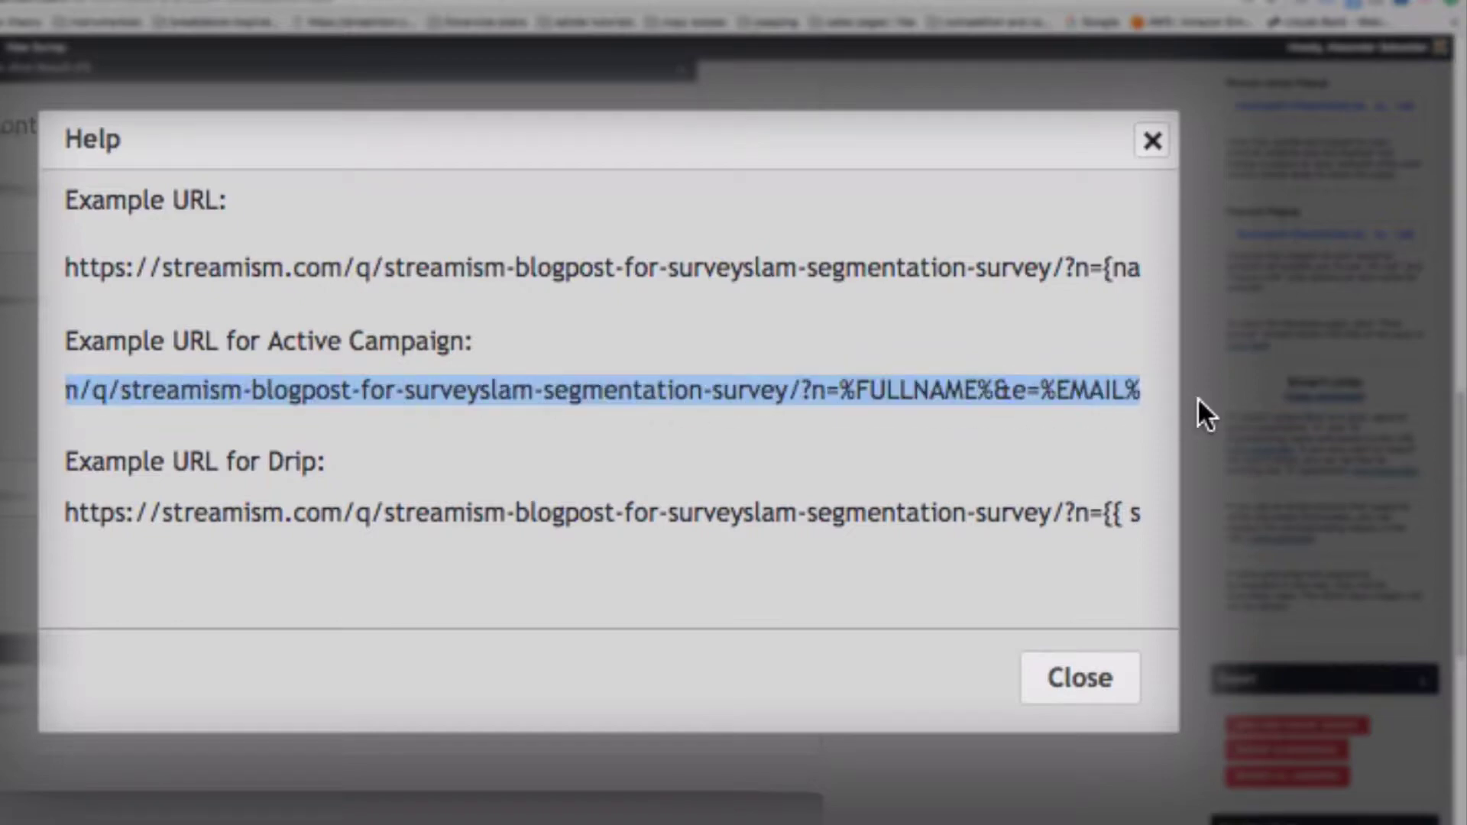
pyautogui.click(845, 393)
pyautogui.moveTo(843, 394); pyautogui.dragTo(995, 393)
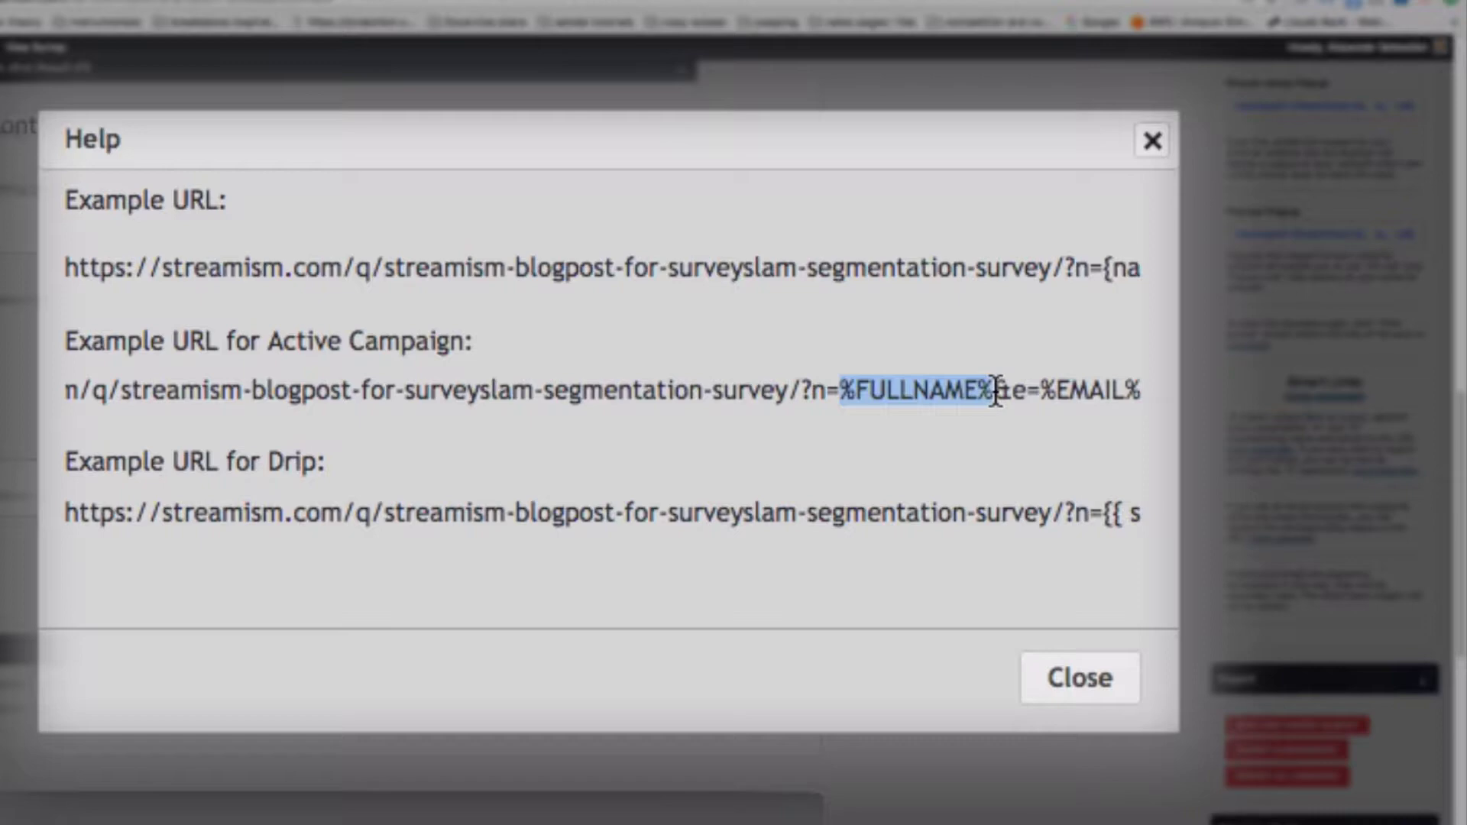
pyautogui.tripleClick(995, 394)
pyautogui.click(1039, 394)
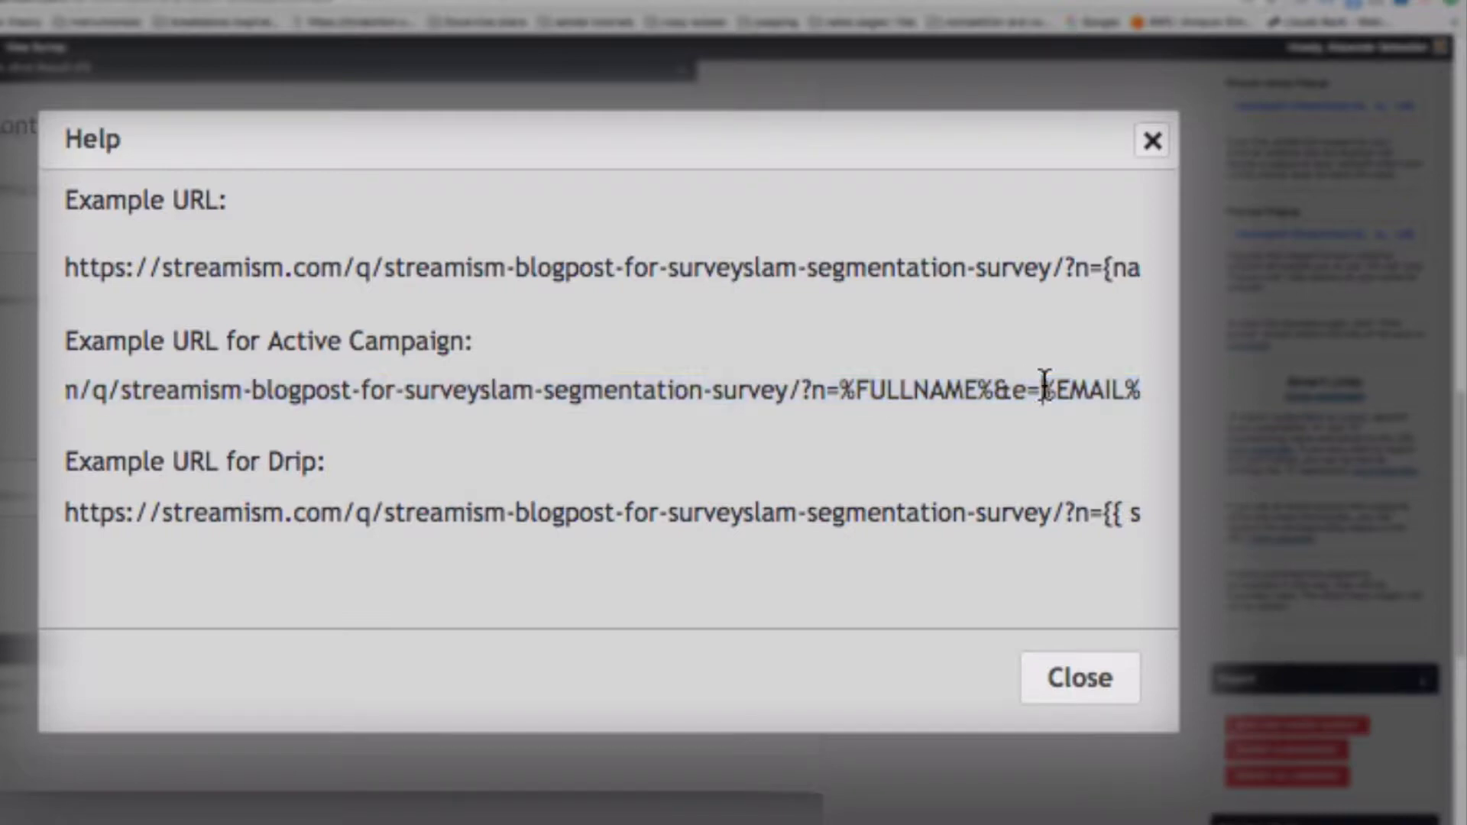
pyautogui.tripleClick(1039, 393)
pyautogui.click(1039, 393)
pyautogui.moveTo(1039, 393); pyautogui.dragTo(1146, 391)
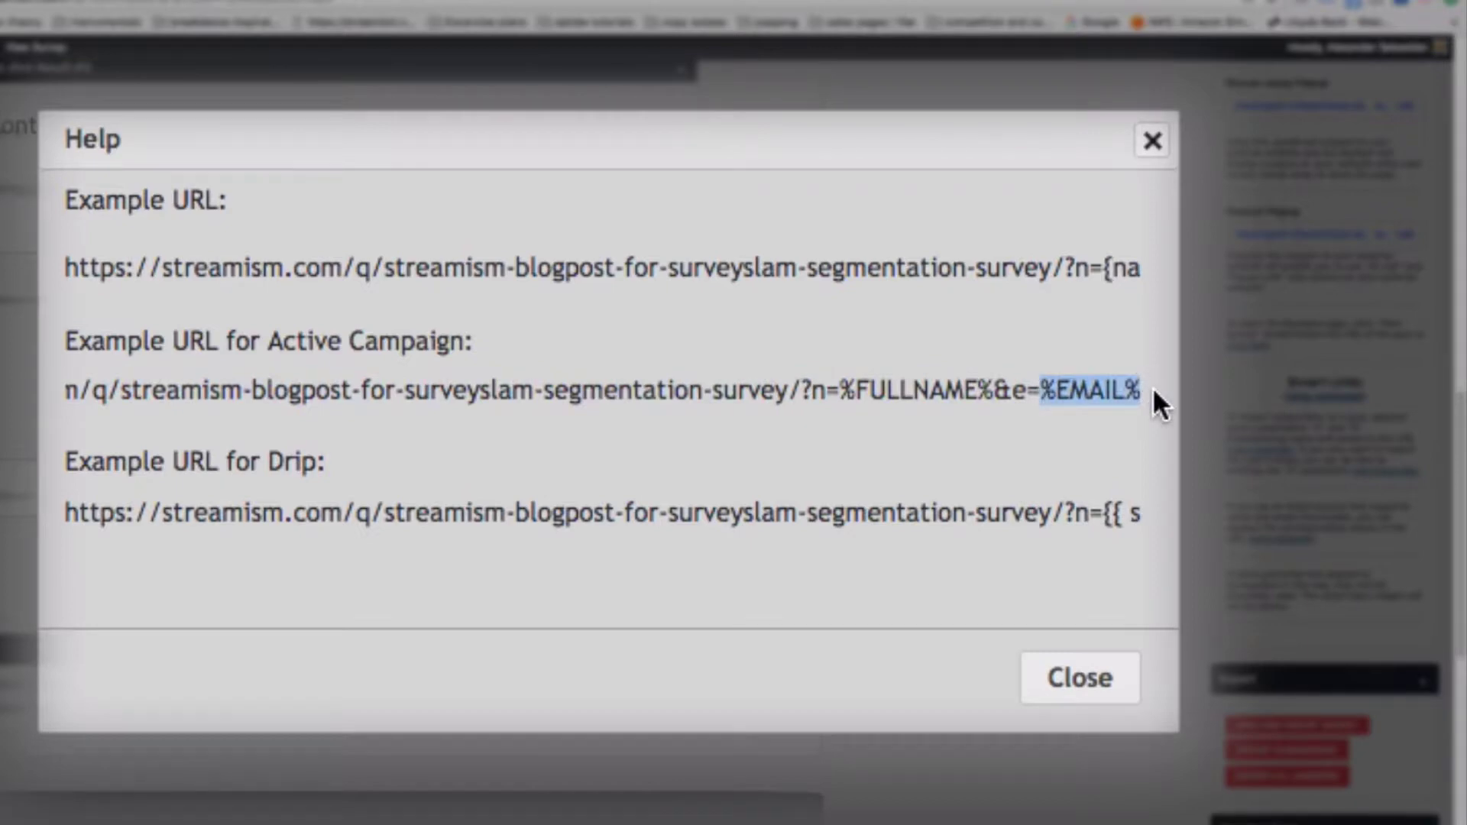
# Step: Select the full Drip example URL in the Smart Links help and copy it
pyautogui.tripleClick(553, 497)
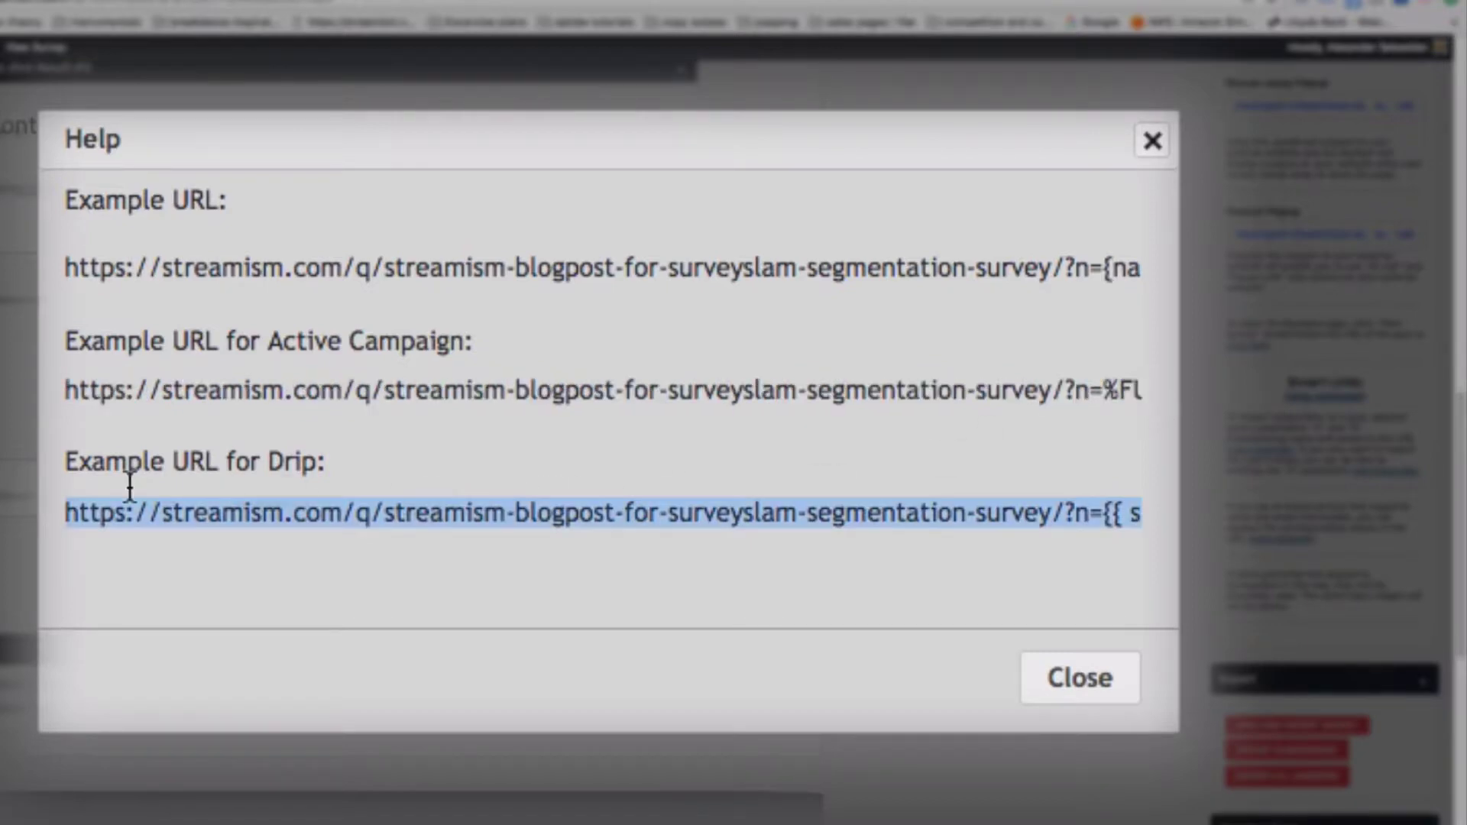
pyautogui.click(306, 512)
pyautogui.tripleClick(709, 512)
pyautogui.click(458, 512)
pyautogui.tripleClick(486, 512)
pyautogui.rightClick(487, 512)
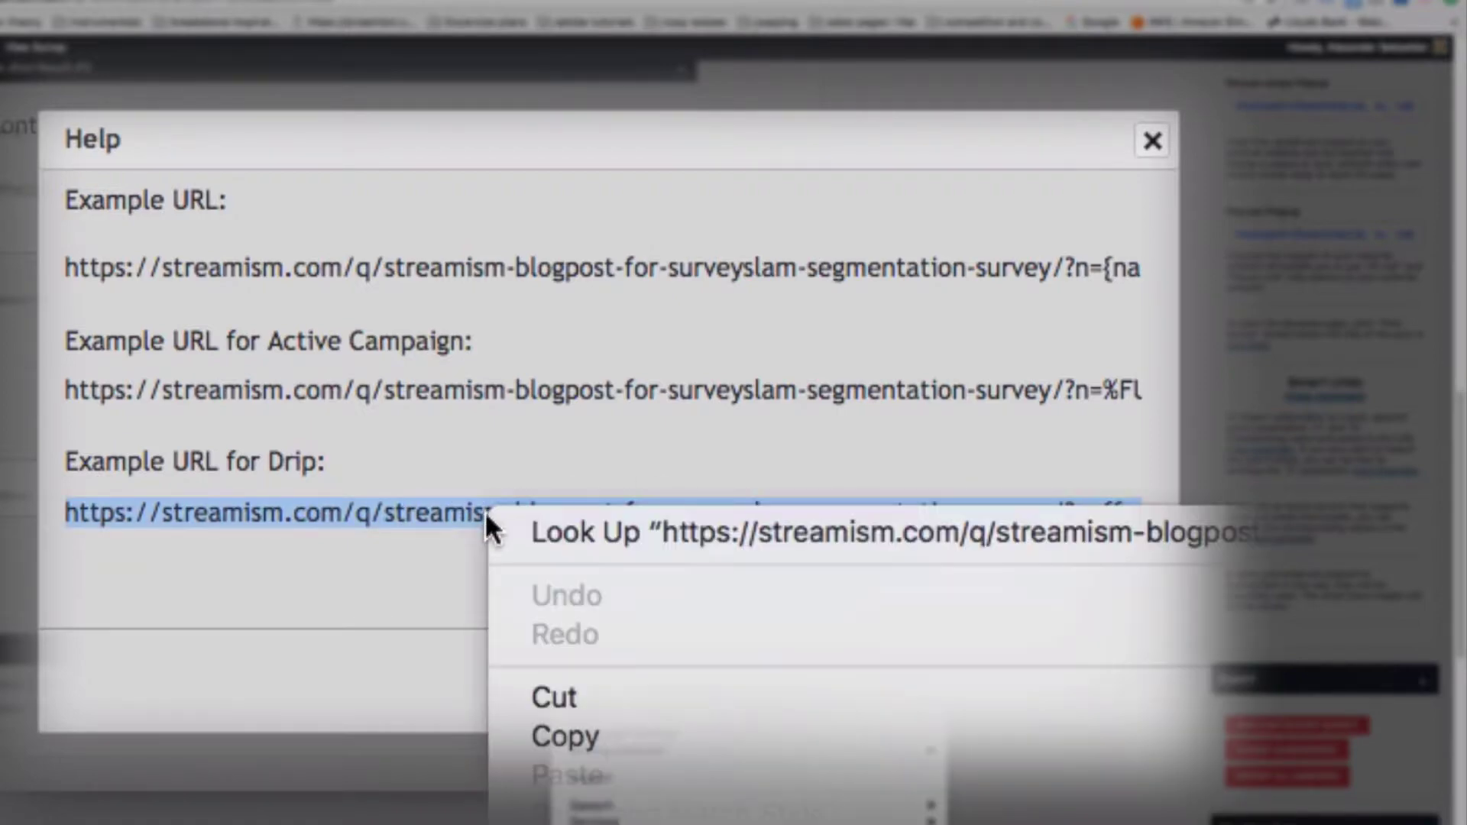
pyautogui.click(571, 736)
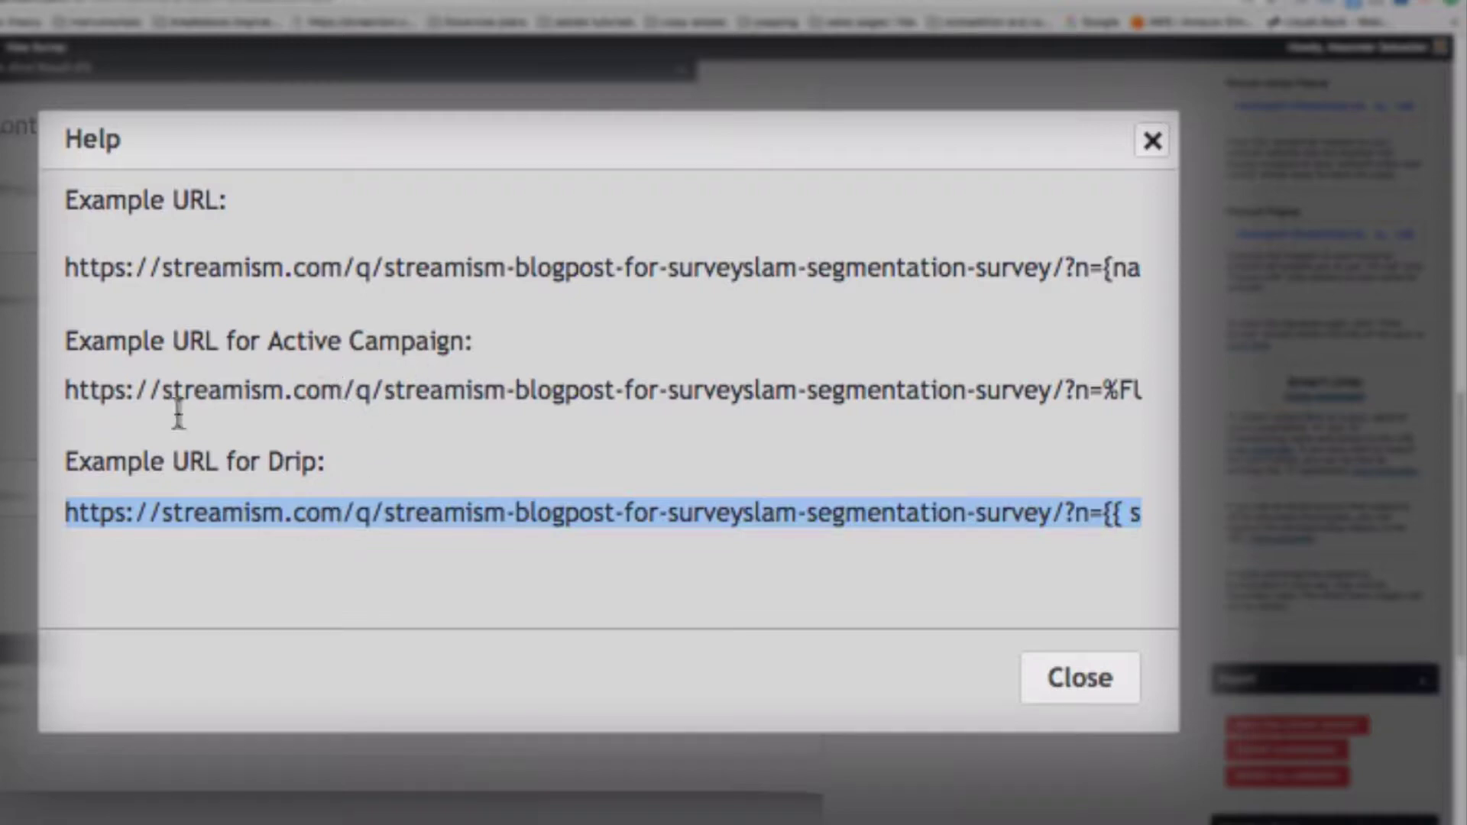
# Step: Highlight the generic, Active Campaign and Drip example URLs one after another to compare them
pyautogui.tripleClick(263, 390)
pyautogui.click(223, 237)
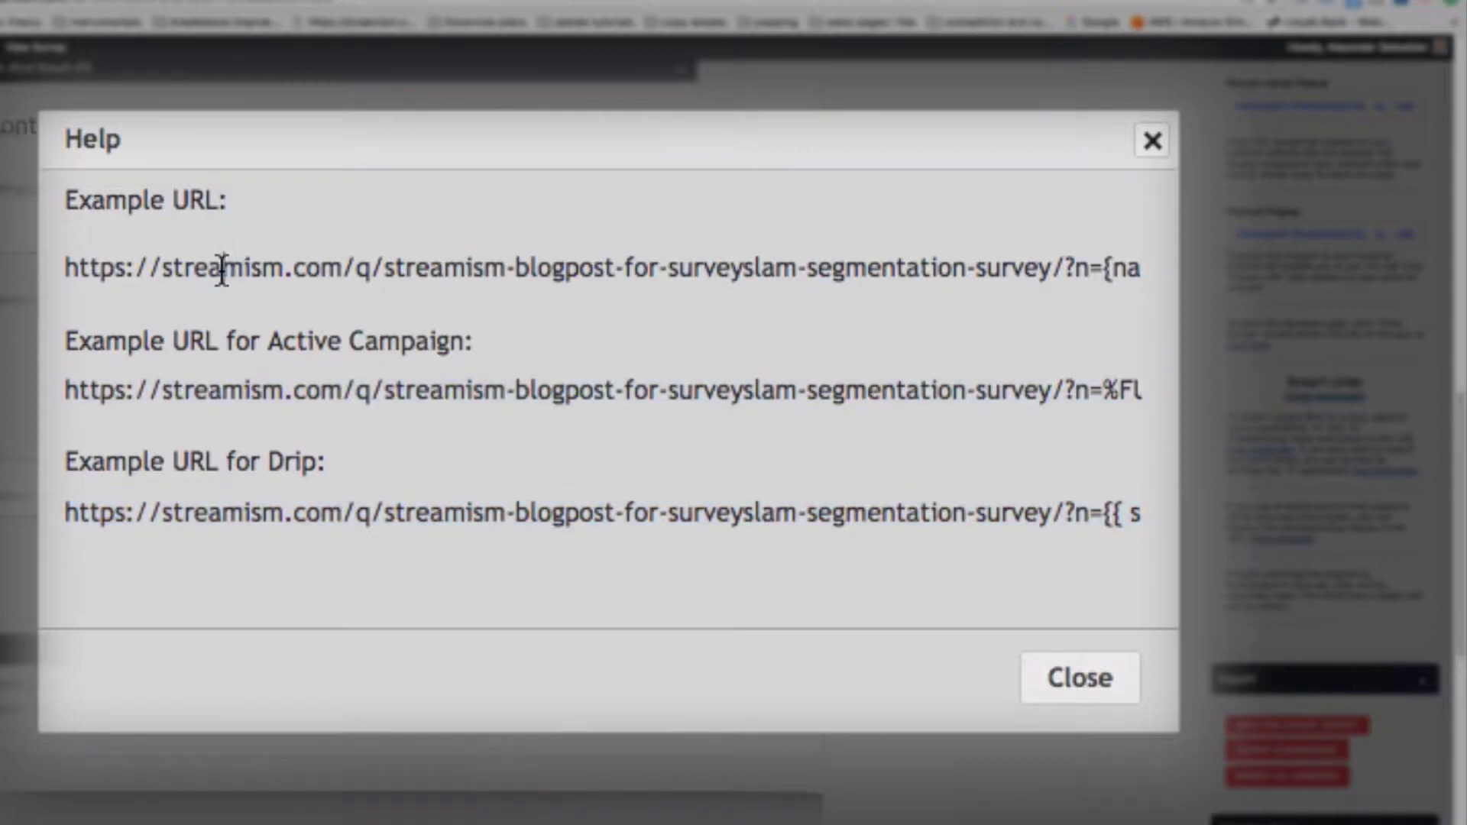
pyautogui.tripleClick(223, 269)
pyautogui.tripleClick(213, 390)
pyautogui.tripleClick(204, 513)
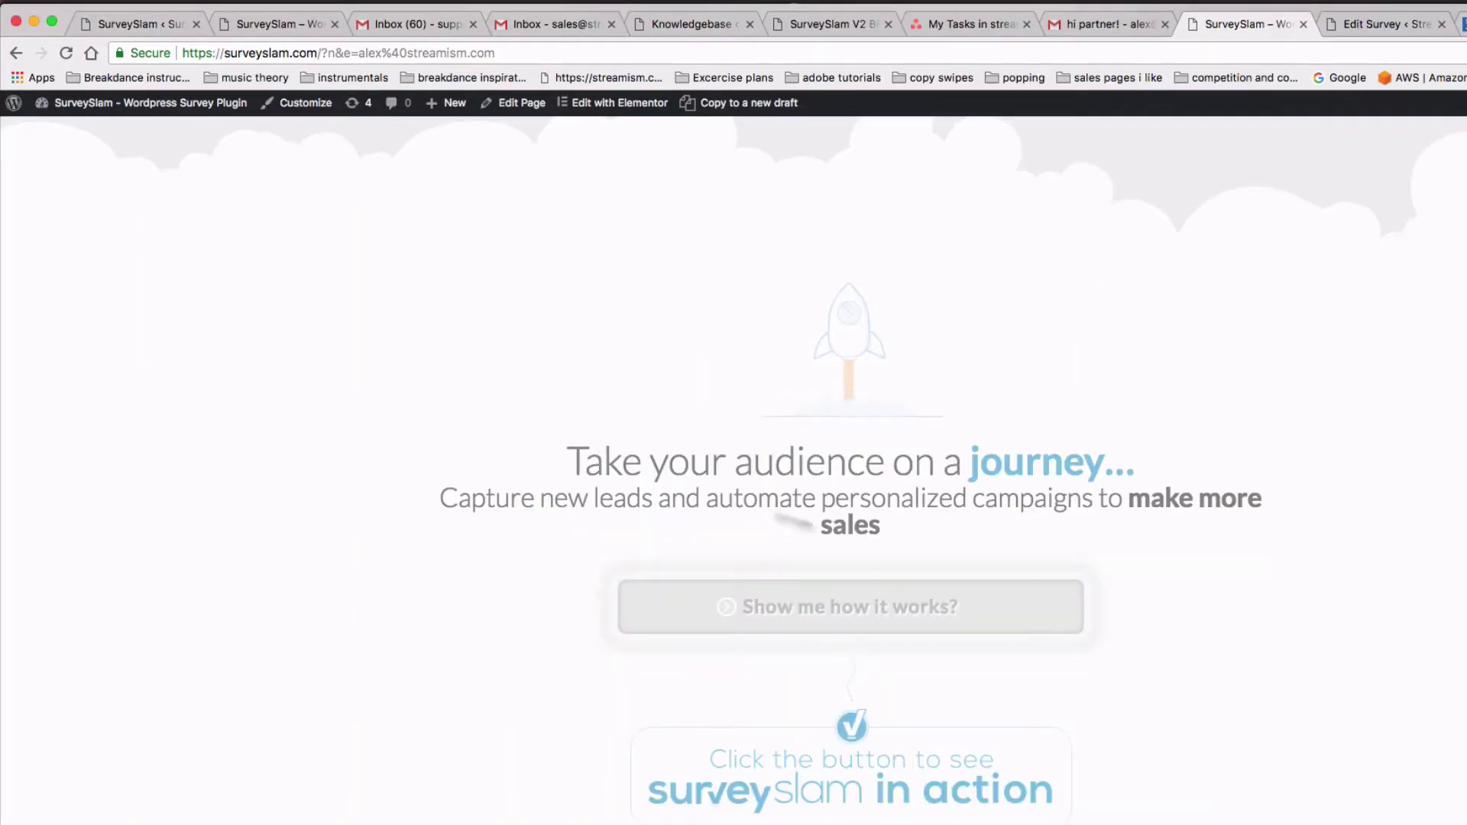
# Step: Start the demo survey on the SurveySlam homepage and return to the survey's edit page with the help closed
pyautogui.click(943, 609)
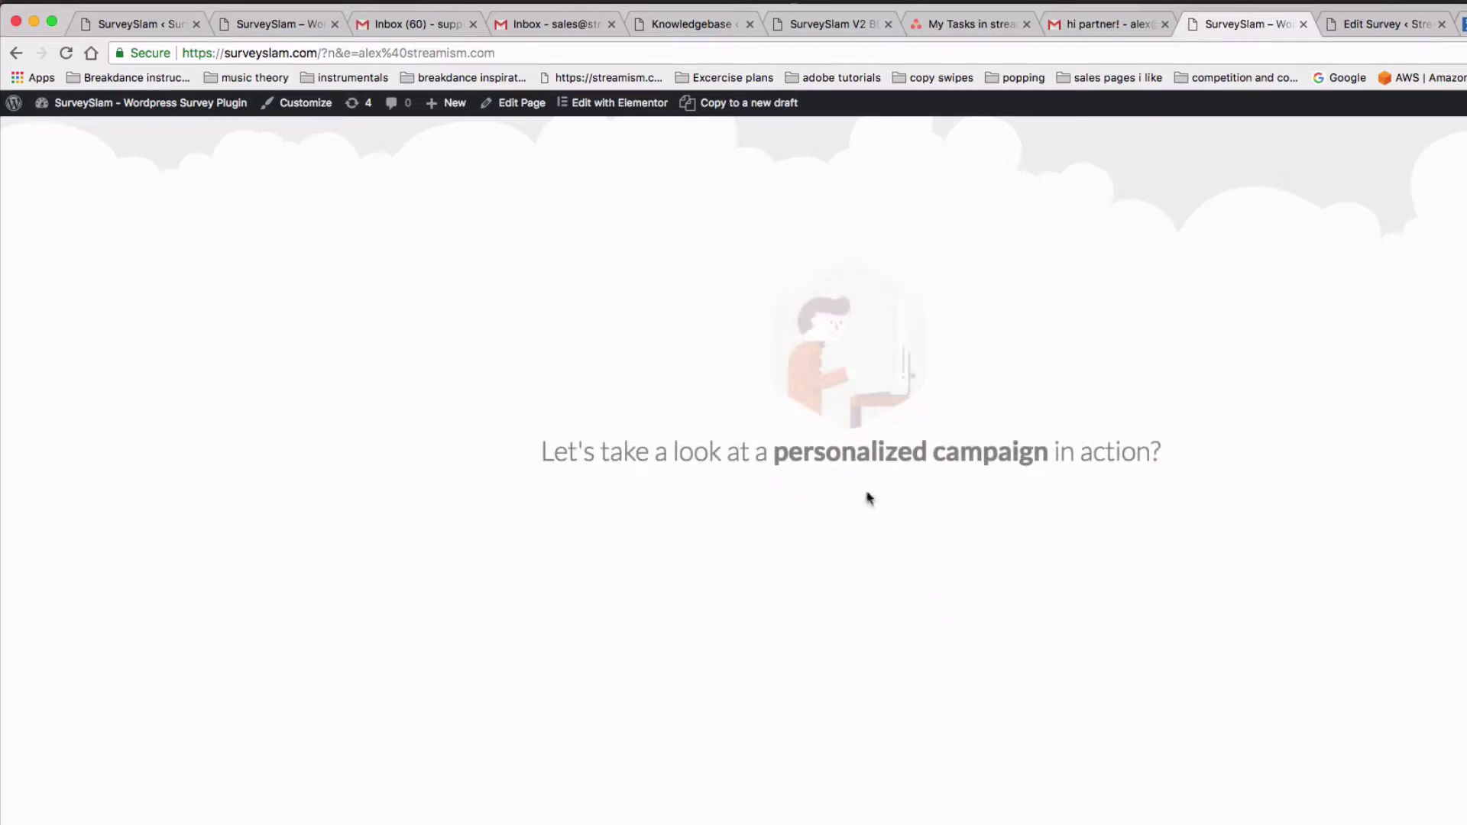
pyautogui.click(1372, 24)
pyautogui.click(1085, 410)
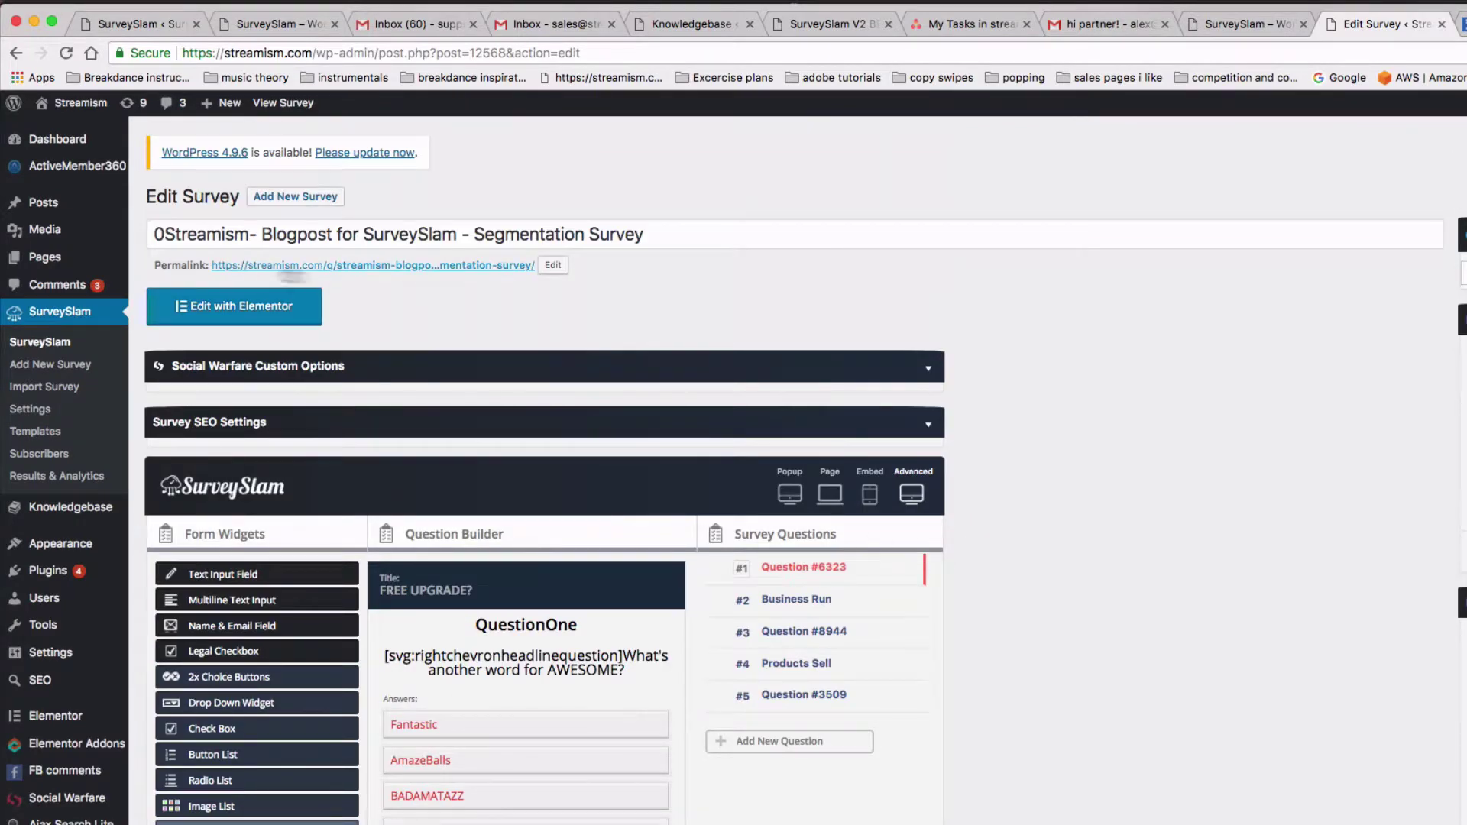
pyautogui.click(1246, 24)
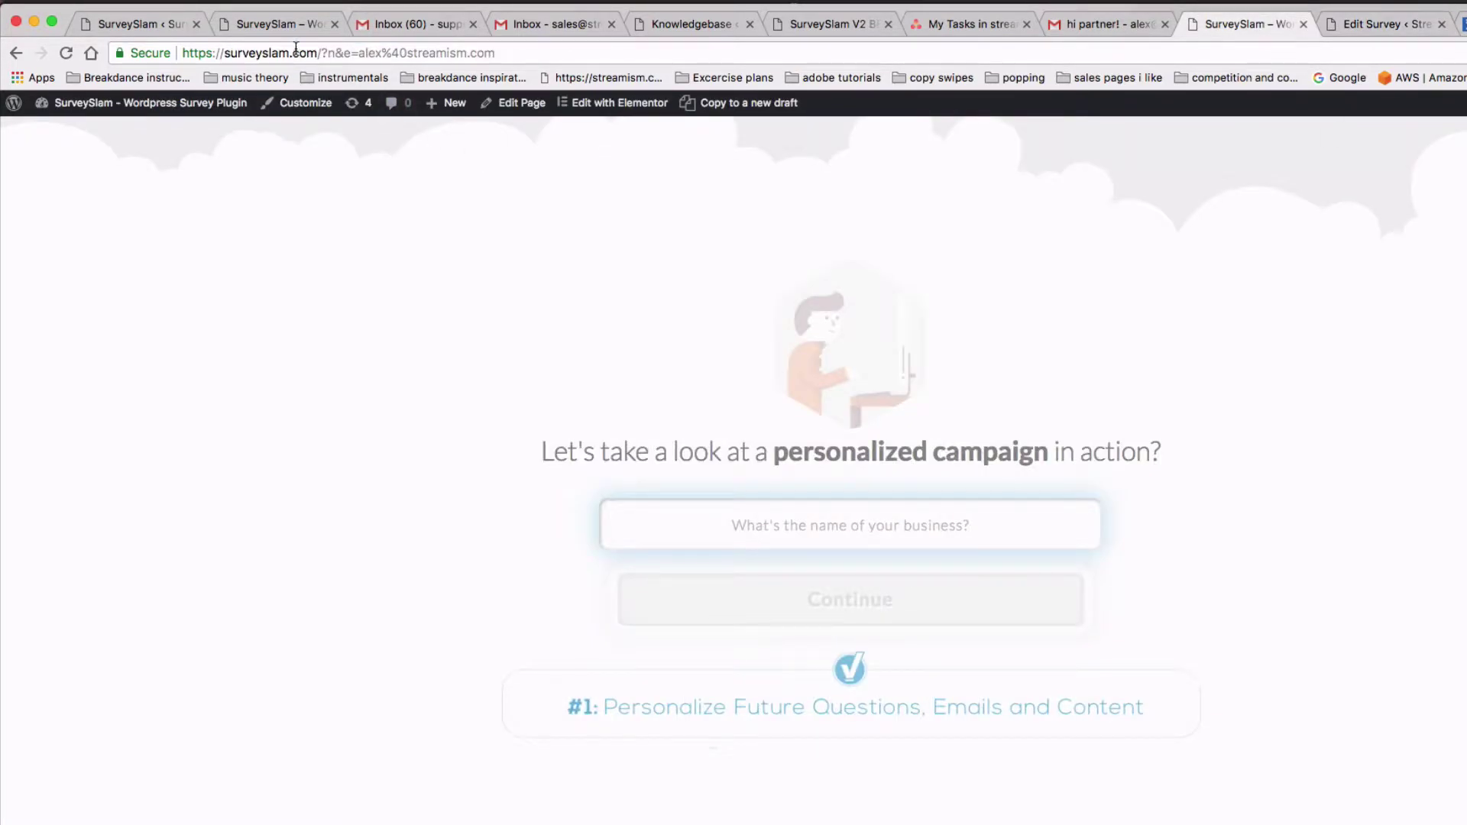
pyautogui.click(295, 48)
pyautogui.moveTo(319, 52); pyautogui.dragTo(577, 61)
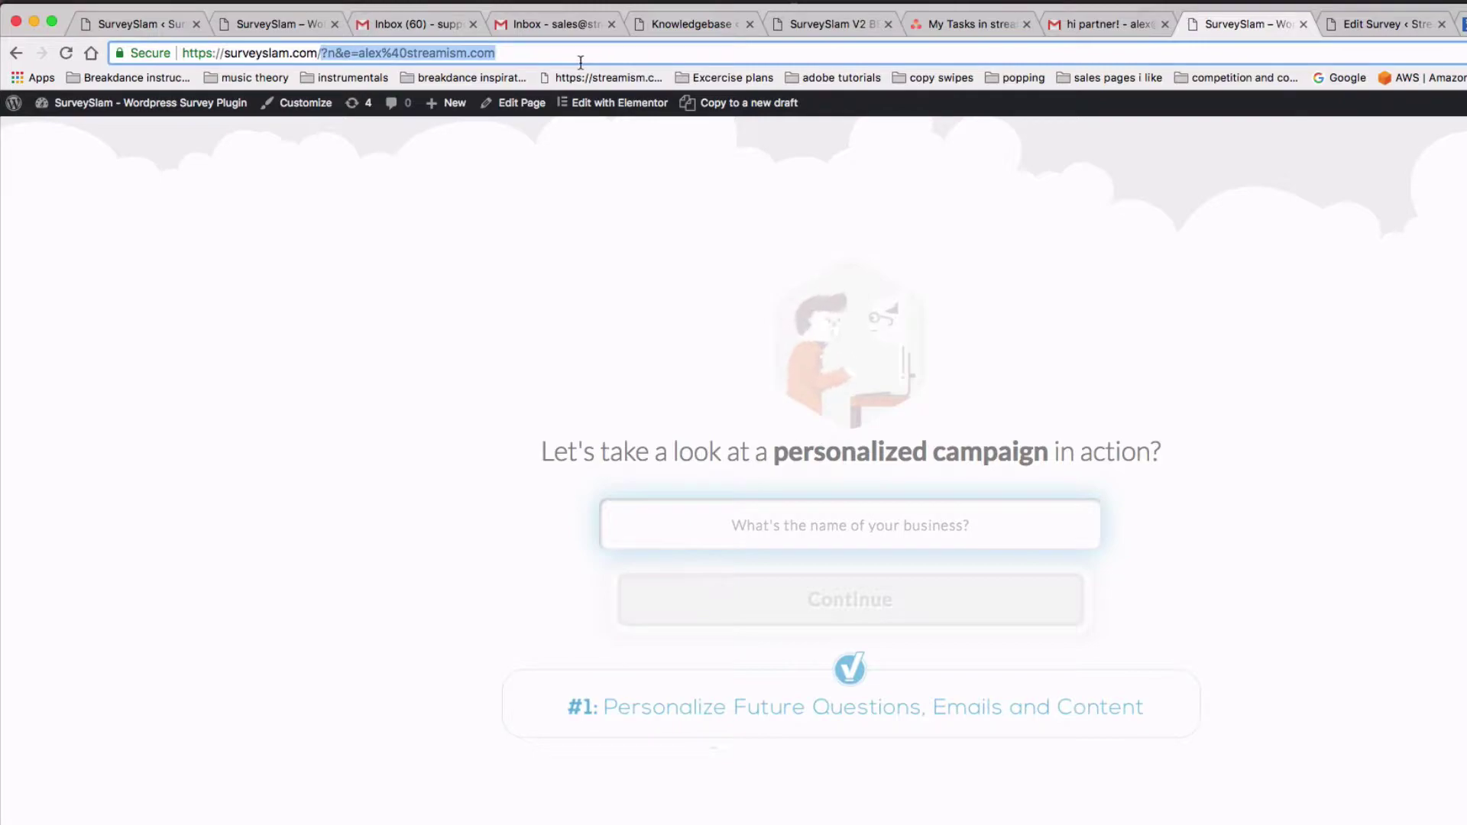
pyautogui.press('BackSpace')
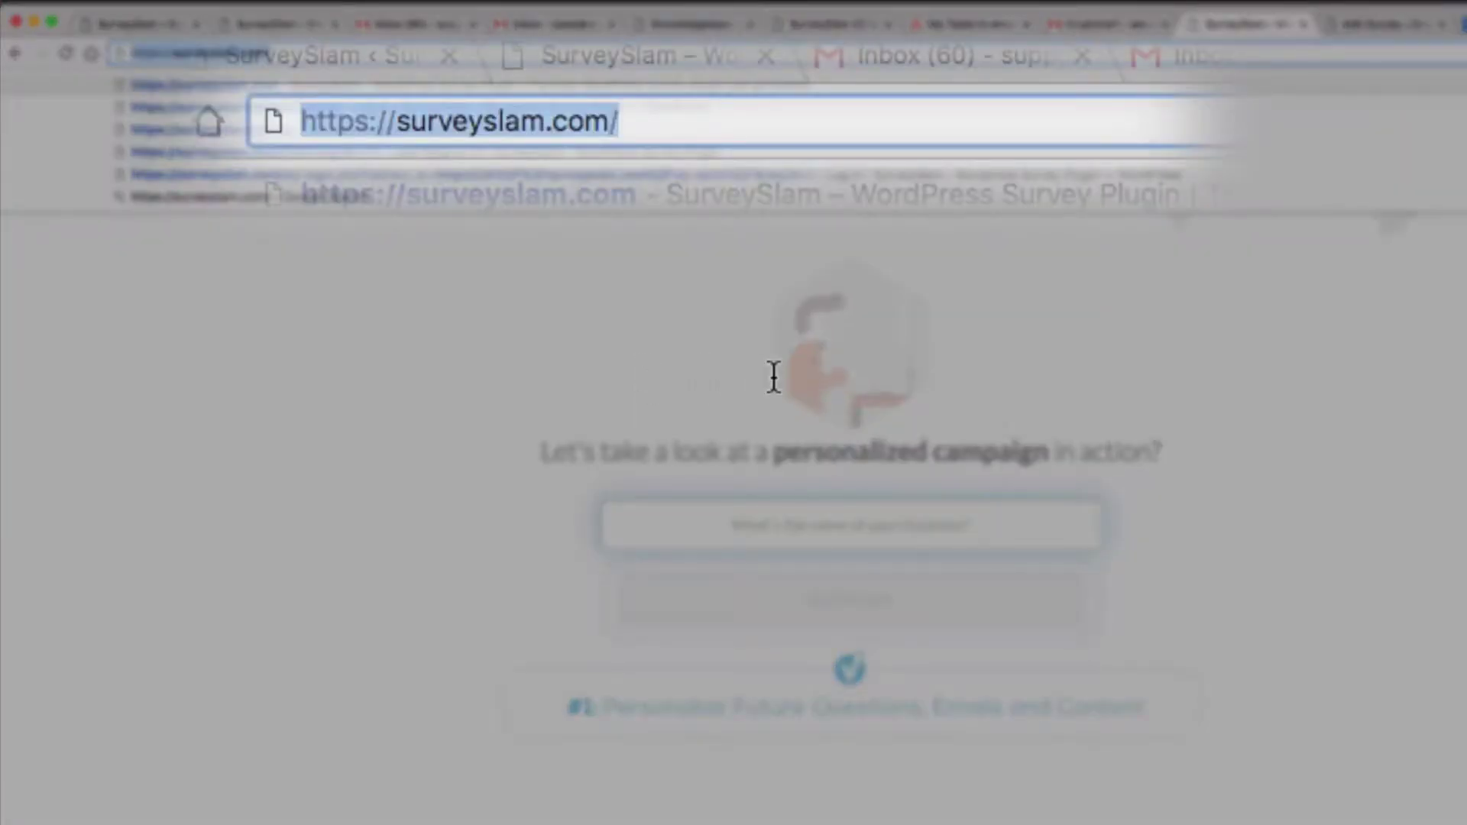
pyautogui.press('Right')
# Step: Open the example URLs from the survey's "Pass name and email to redirect" help and copy the Active Campaign URL
pyautogui.click(1373, 24)
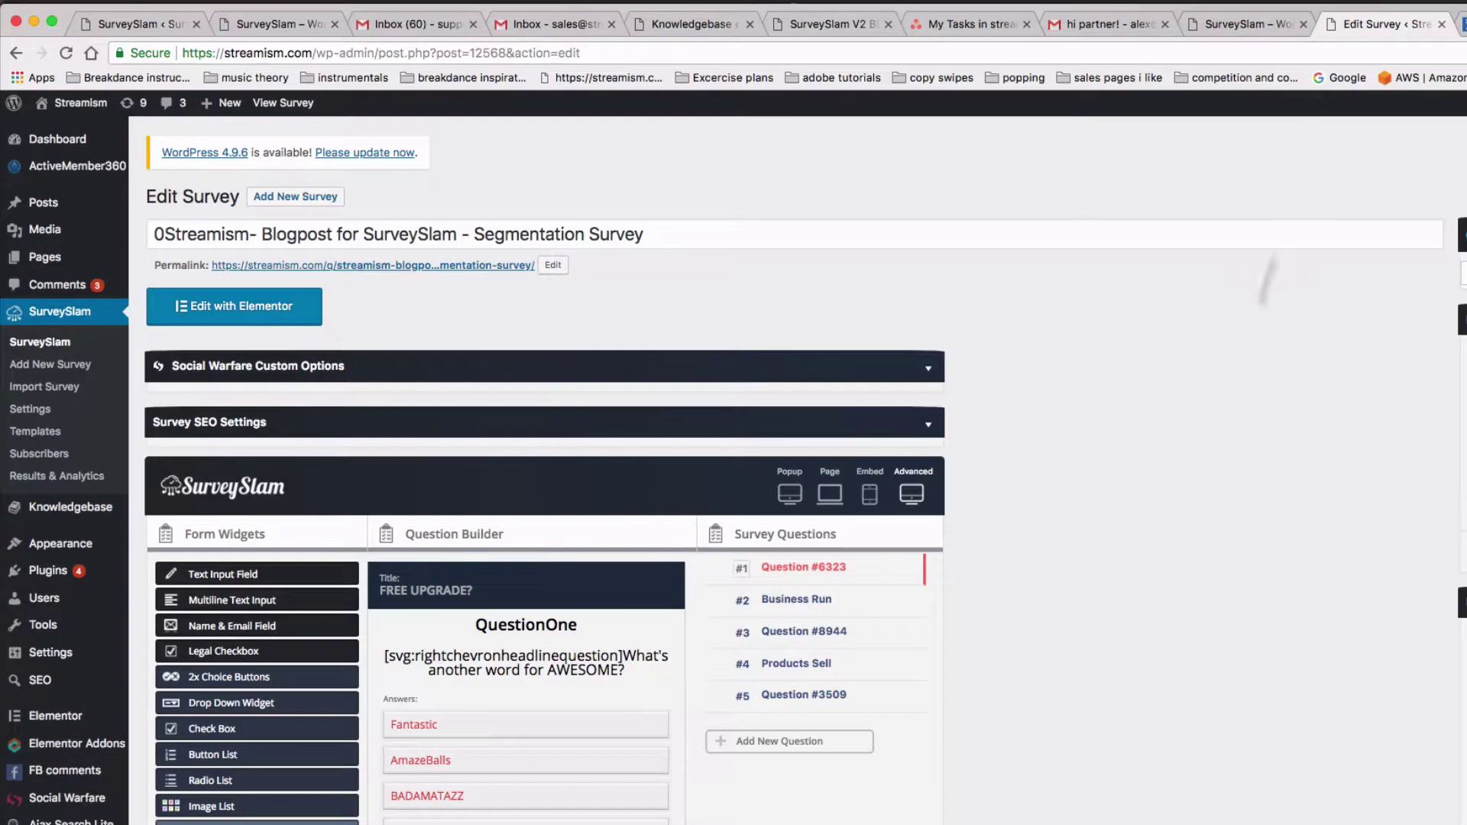
pyautogui.scroll(-15, 1120, 665)
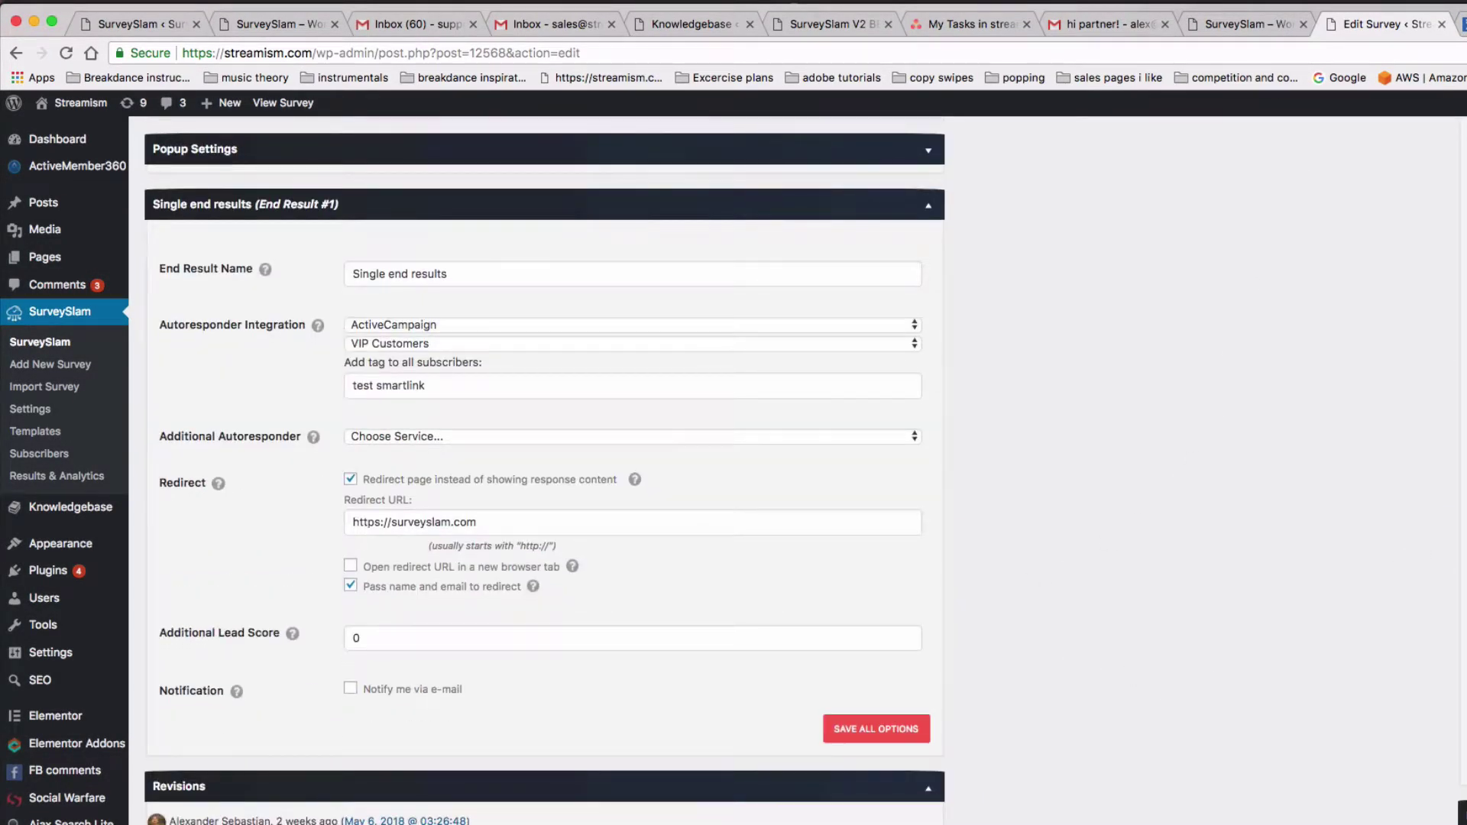
pyautogui.click(533, 586)
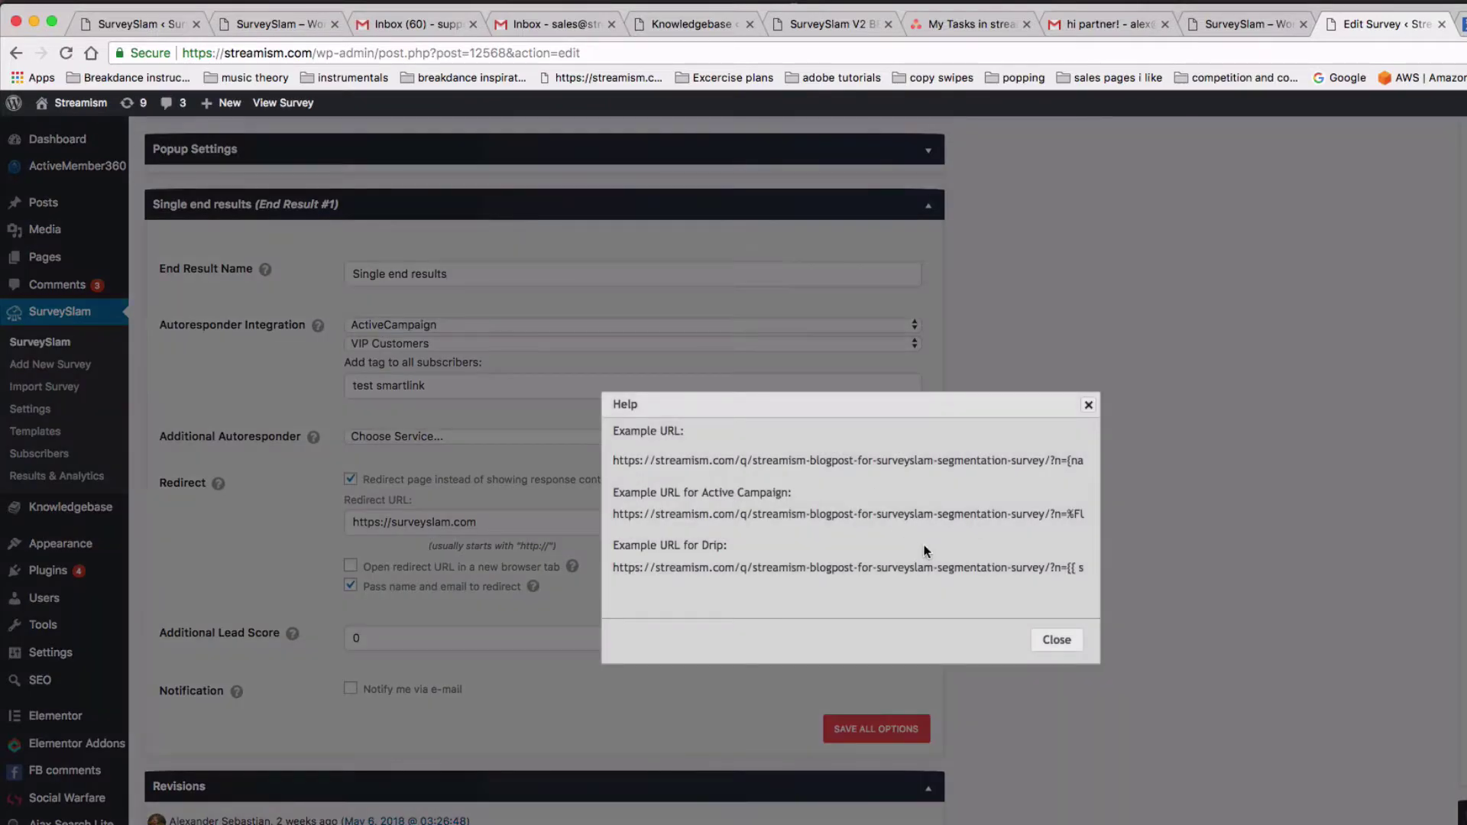
pyautogui.scroll(-1, 923, 549)
pyautogui.tripleClick(857, 512)
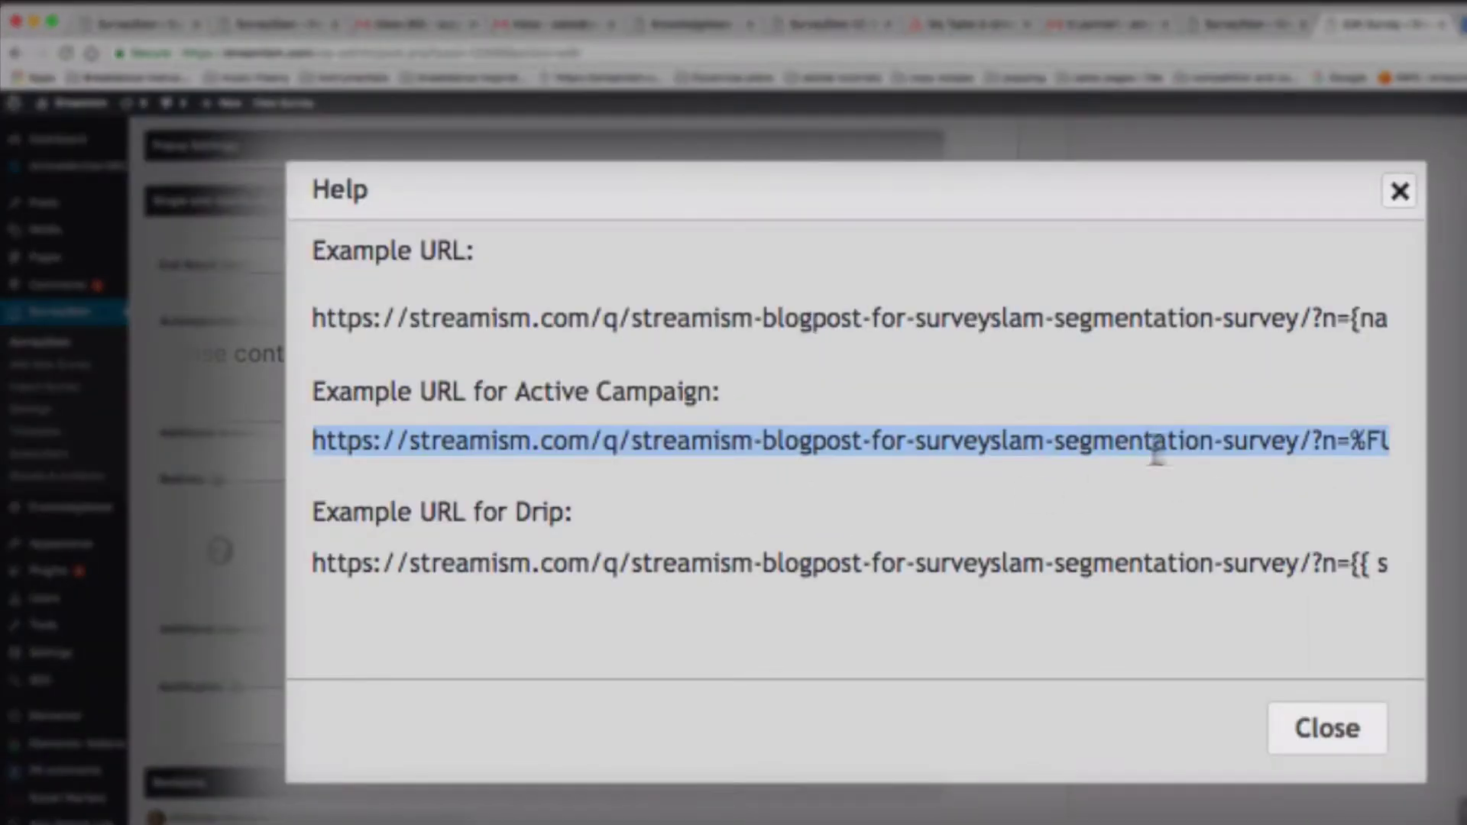
pyautogui.tripleClick(1049, 515)
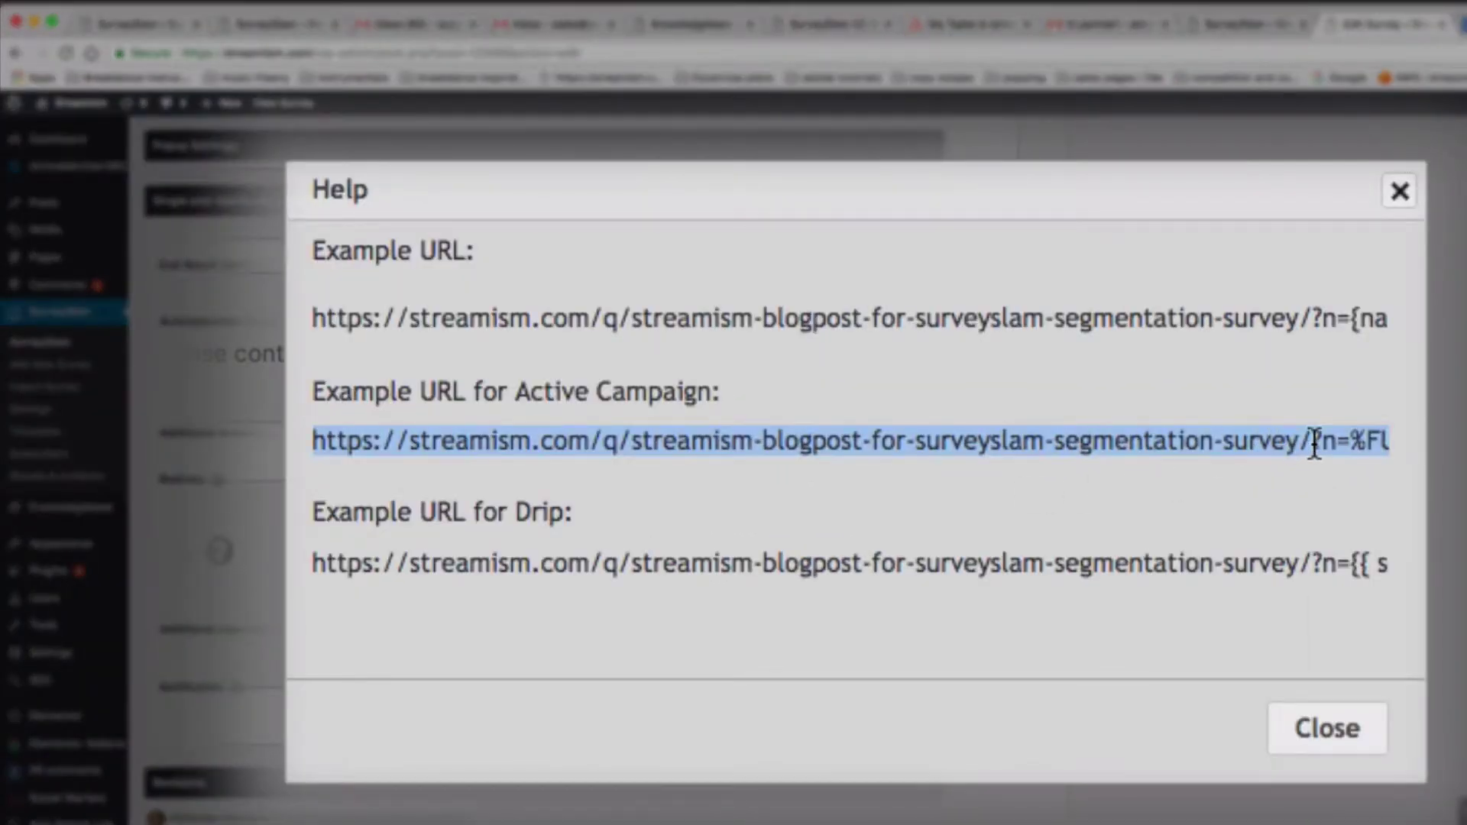
pyautogui.rightClick(1308, 446)
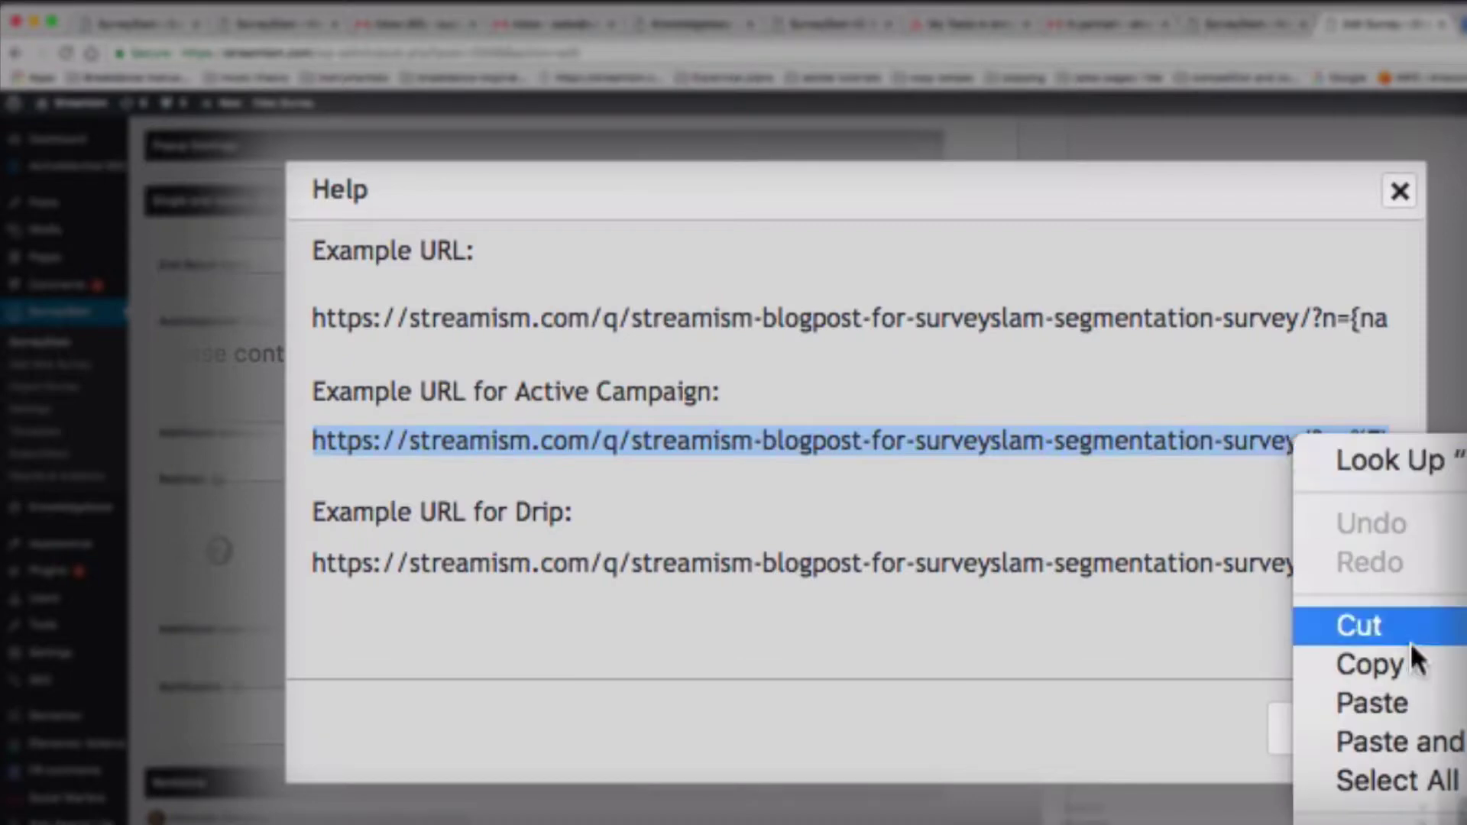
pyautogui.click(1329, 665)
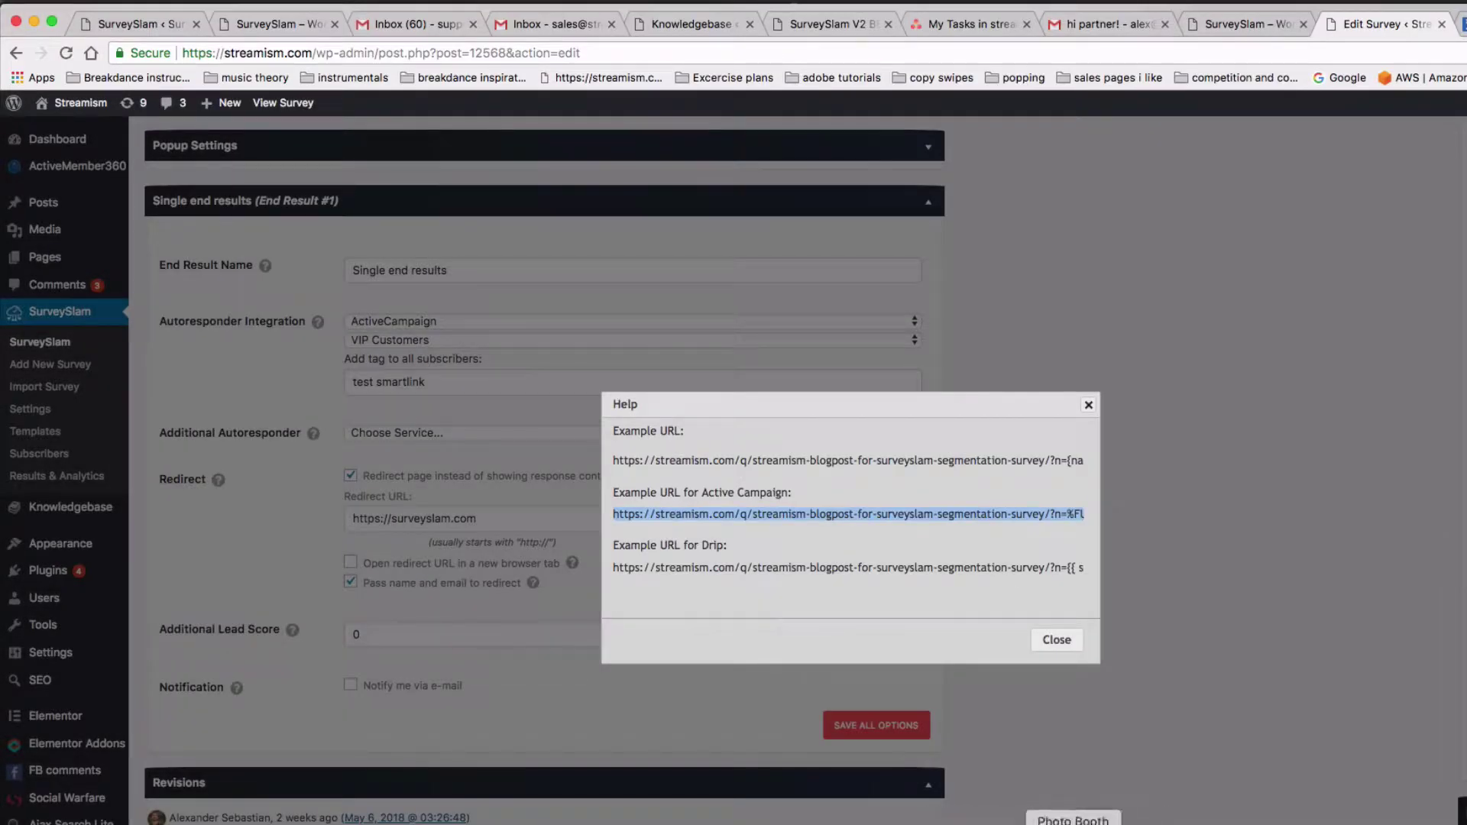
# Step: Switch to the open text document, replace its selected text with the copied Active Campaign URL and reposition the window
pyautogui.click(1040, 823)
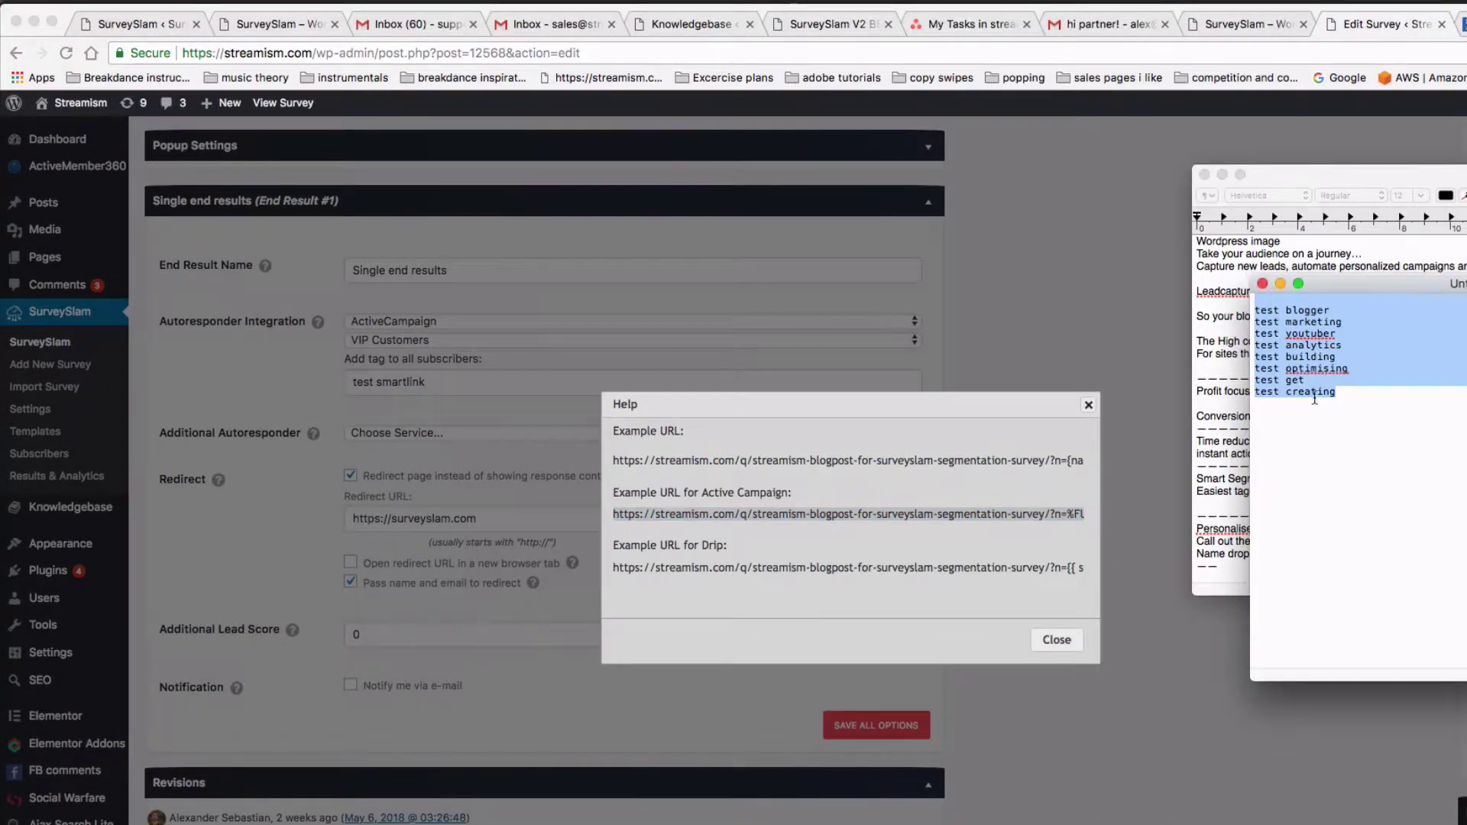
pyautogui.press('super+v')
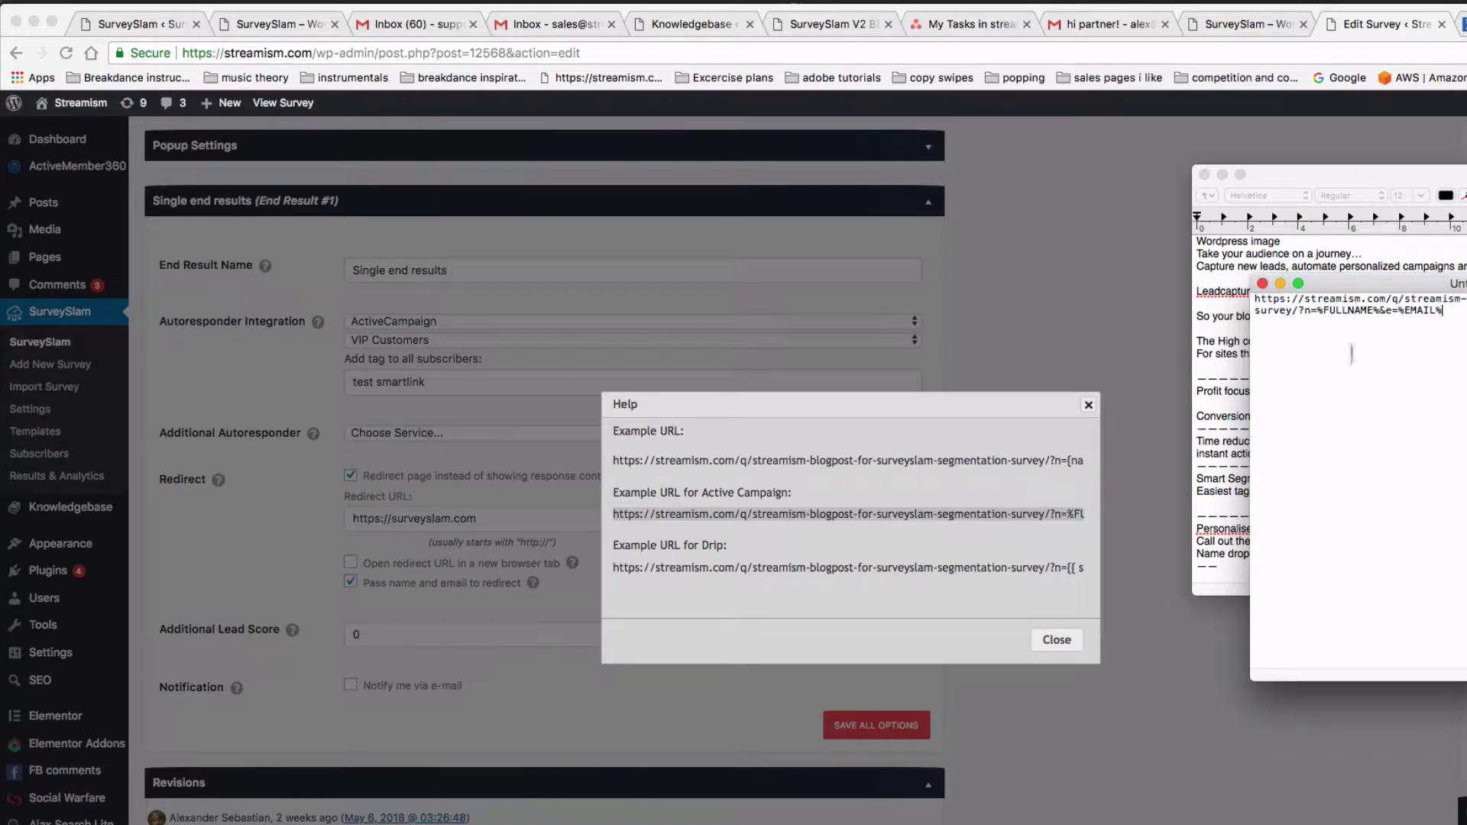
pyautogui.moveTo(1371, 278); pyautogui.dragTo(1282, 172)
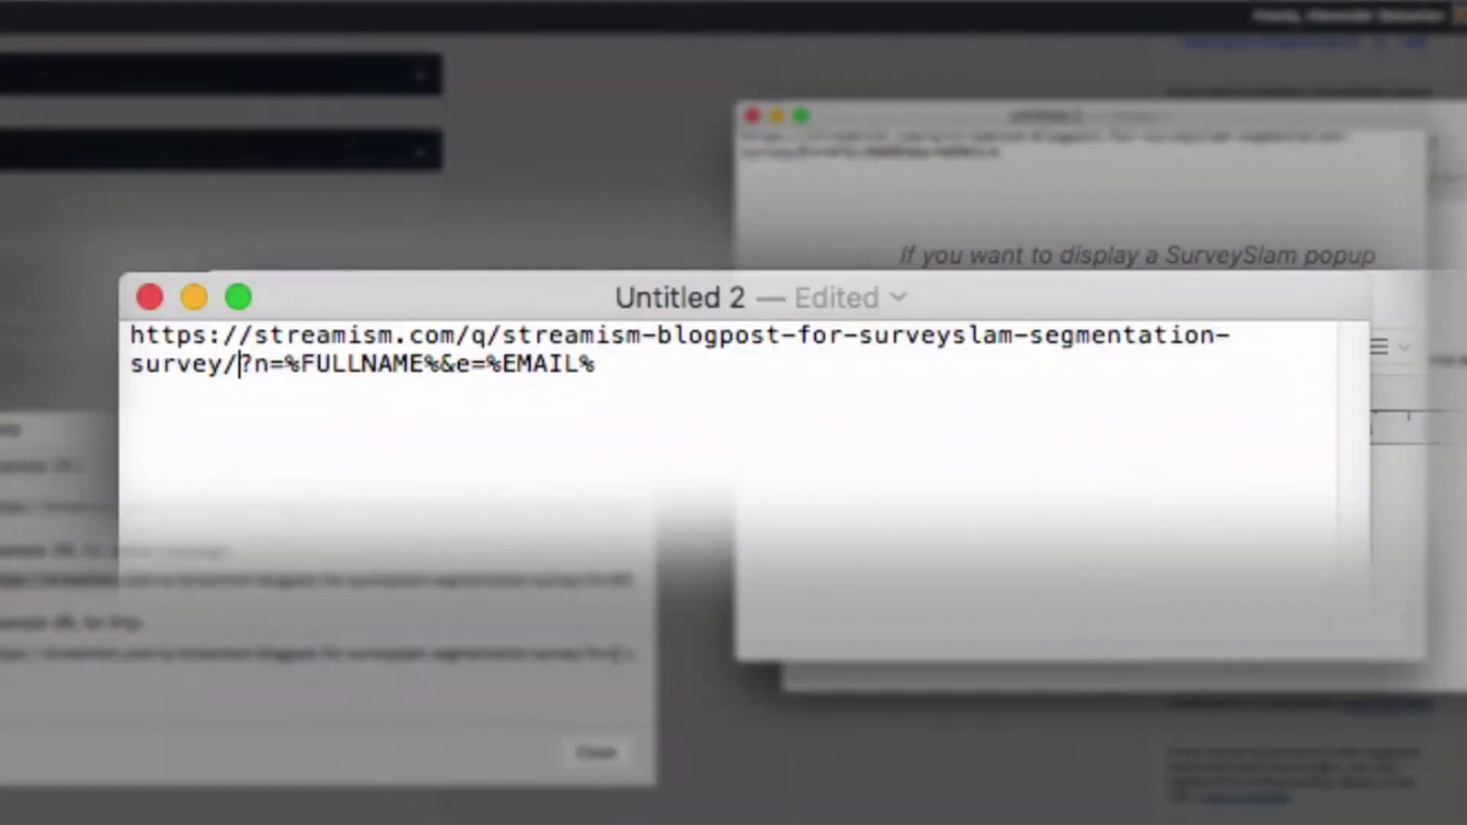
# Step: Select only the /?n=%FULLNAME%&e=%EMAIL% part of the URL in the text document and copy it
pyautogui.moveTo(802, 153); pyautogui.dragTo(863, 159)
pyautogui.press('Right')
pyautogui.hotkey('shift', 'Left')
pyautogui.hotkey('shift', 'Left')
pyautogui.hotkey('shift', 'Left')
pyautogui.hotkey('shift', 'Left')
pyautogui.hotkey('shift', 'Left')
pyautogui.hotkey('shift', 'Left')
pyautogui.hotkey('shift', 'Left')
pyautogui.hotkey('shift', 'Left')
pyautogui.hotkey('shift', 'Left')
pyautogui.hotkey('shift', 'Left')
pyautogui.hotkey('shift', 'Left')
pyautogui.hotkey('shift', 'Left')
pyautogui.hotkey('shift', 'Left')
pyautogui.hotkey('shift', 'Left')
pyautogui.hotkey('shift', 'Left')
pyautogui.hotkey('shift', 'Left')
pyautogui.hotkey('shift', 'Left')
pyautogui.hotkey('shift', 'Left')
pyautogui.hotkey('shift', 'Left')
pyautogui.hotkey('shift', 'Left')
pyautogui.hotkey('shift', 'Left')
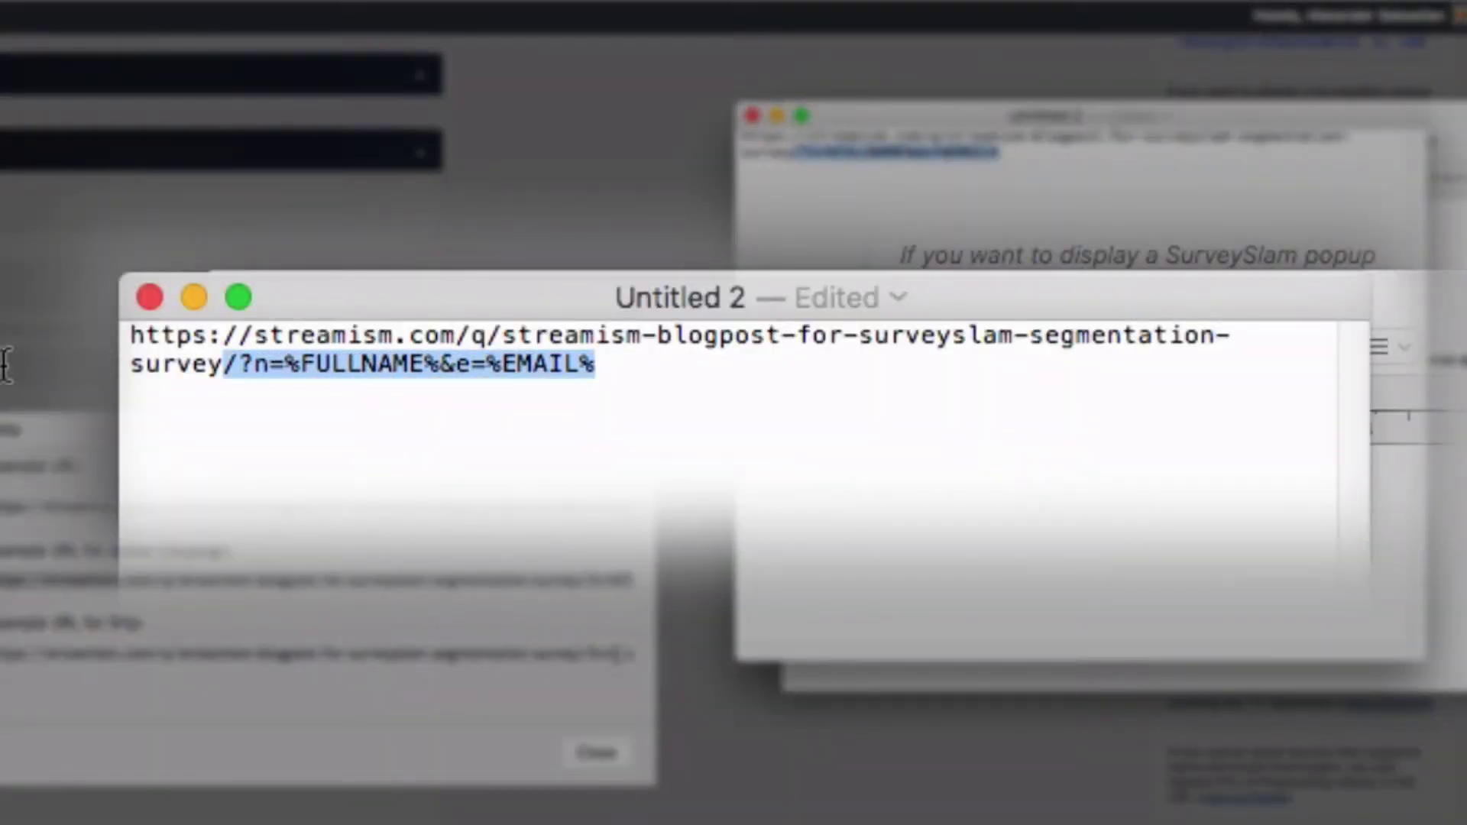
pyautogui.rightClick(835, 153)
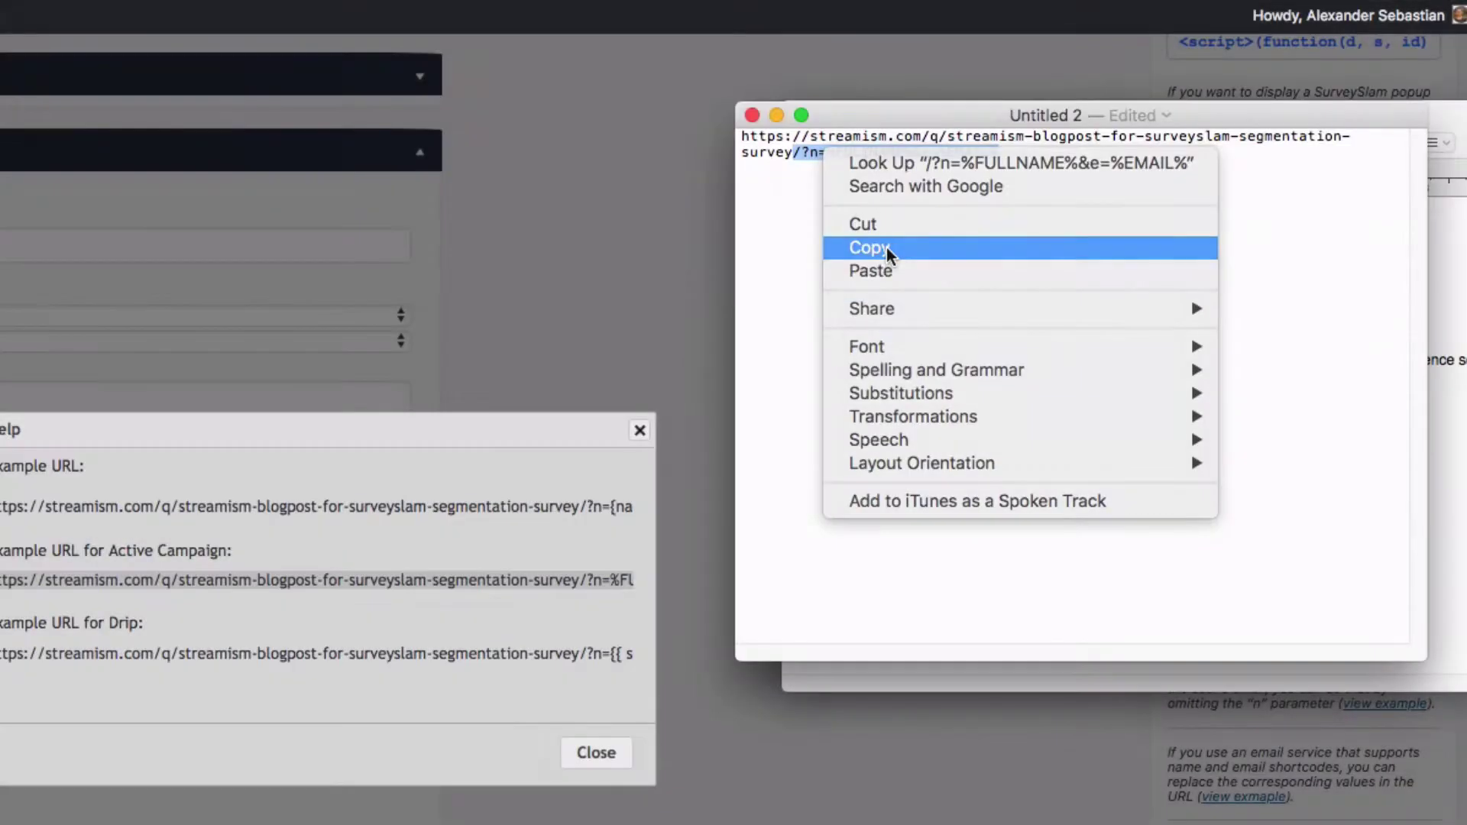
pyautogui.click(386, 538)
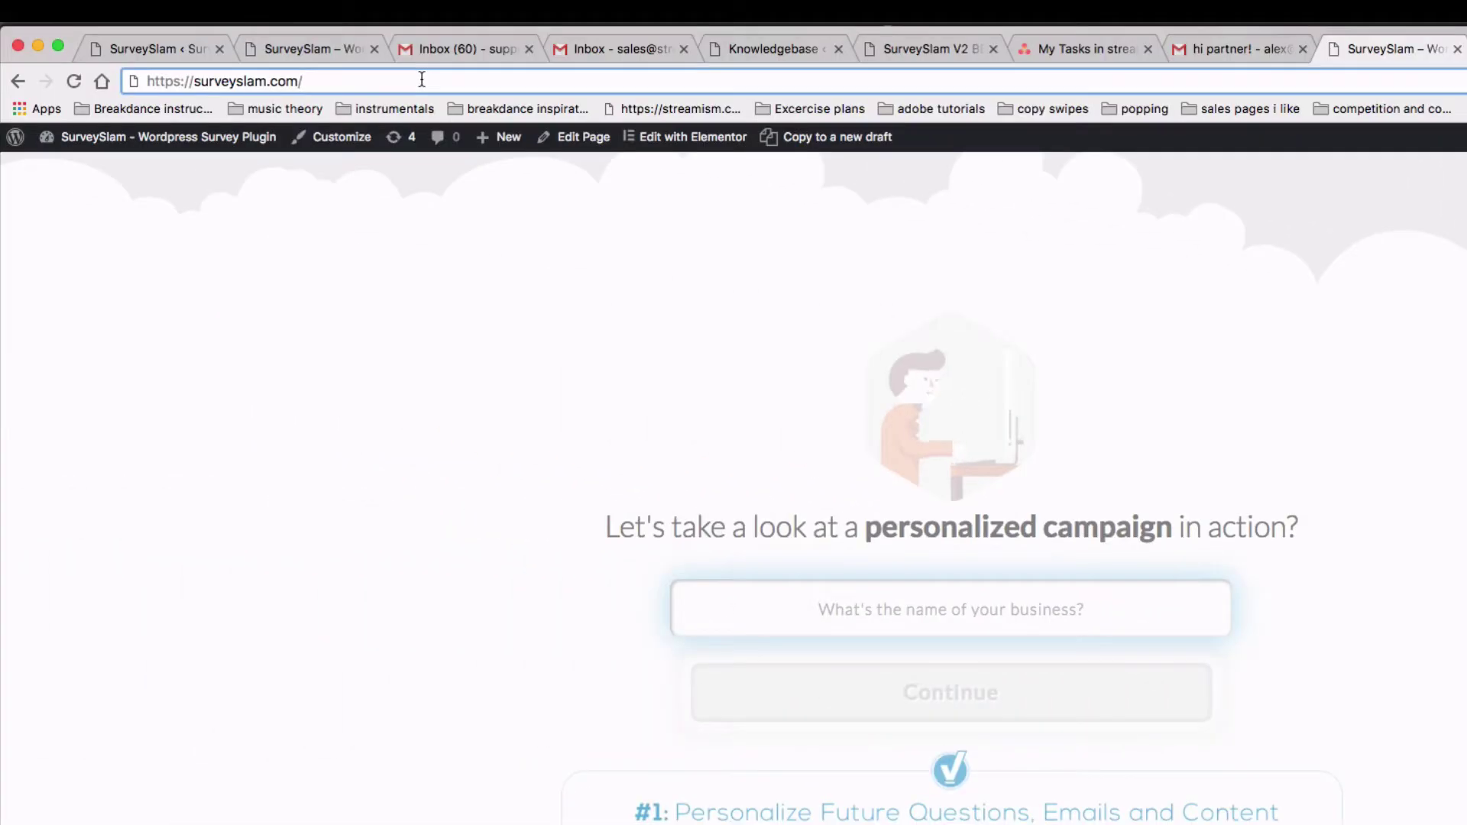
pyautogui.press('super+v')
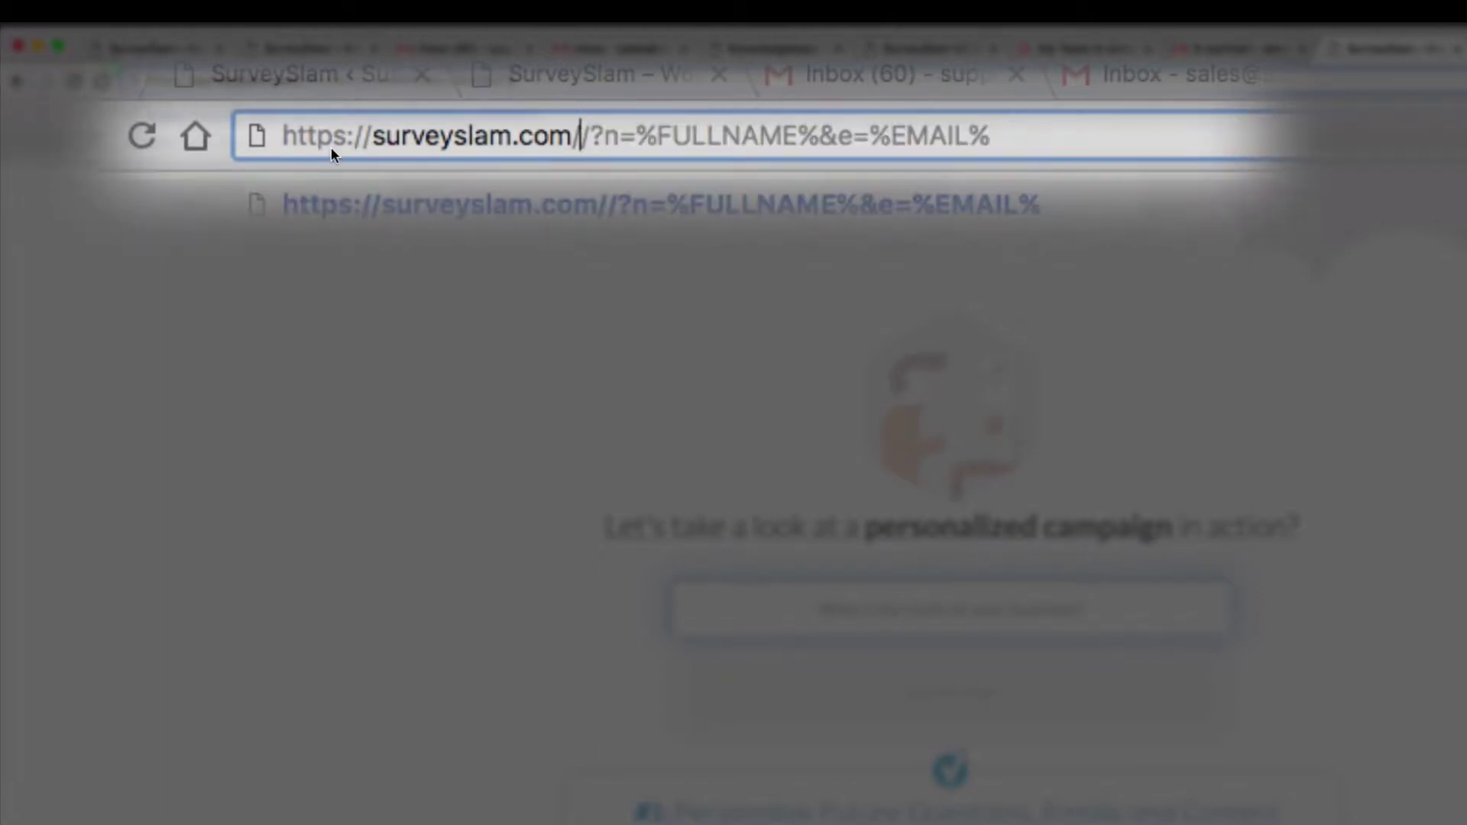
pyautogui.press('BackSpace')
pyautogui.press('Right')
pyautogui.click(809, 381)
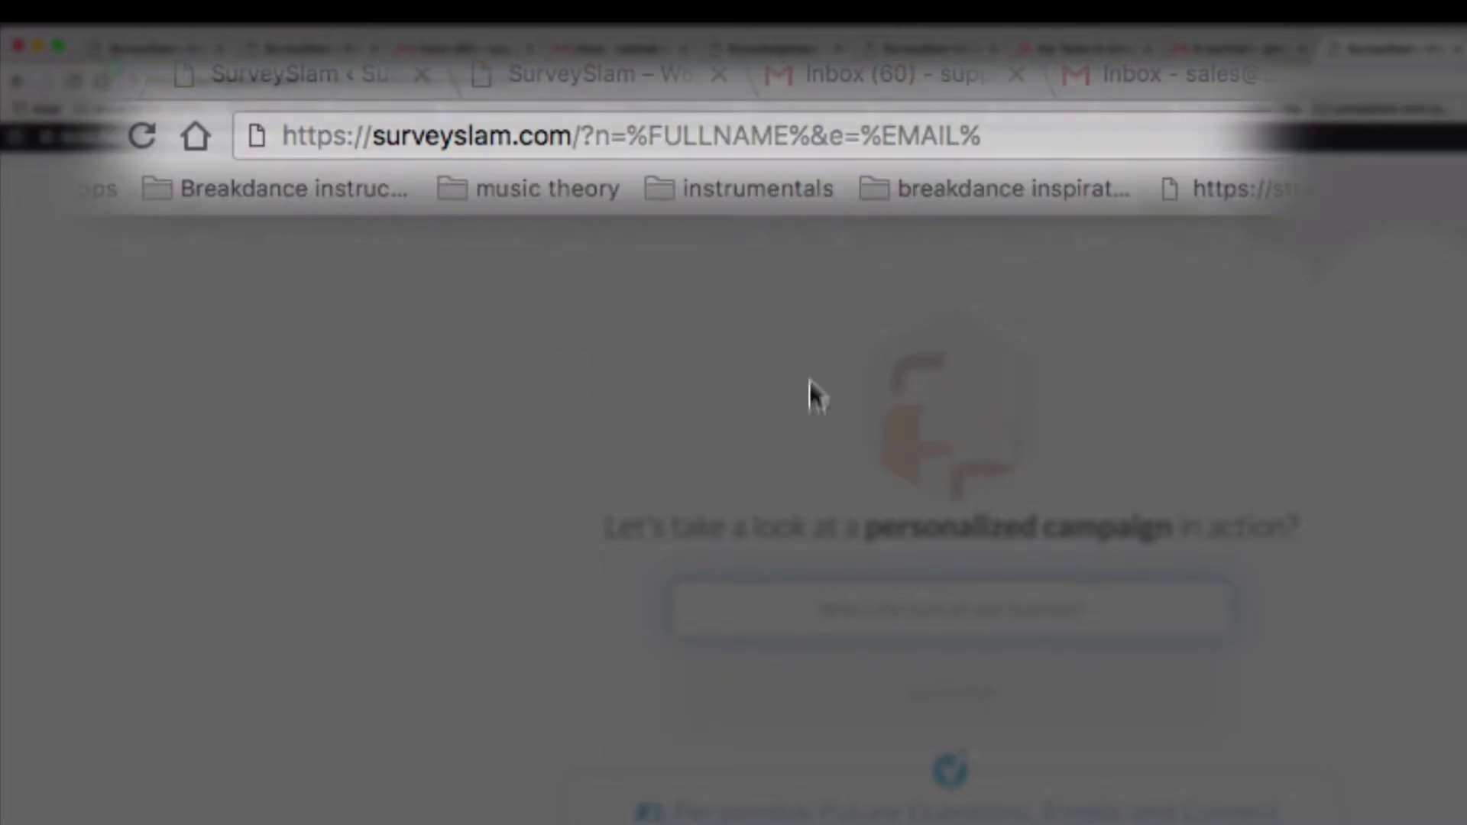
# Step: Select the complete SurveySlam homepage address with its parameters and copy it
pyautogui.press('super+l')
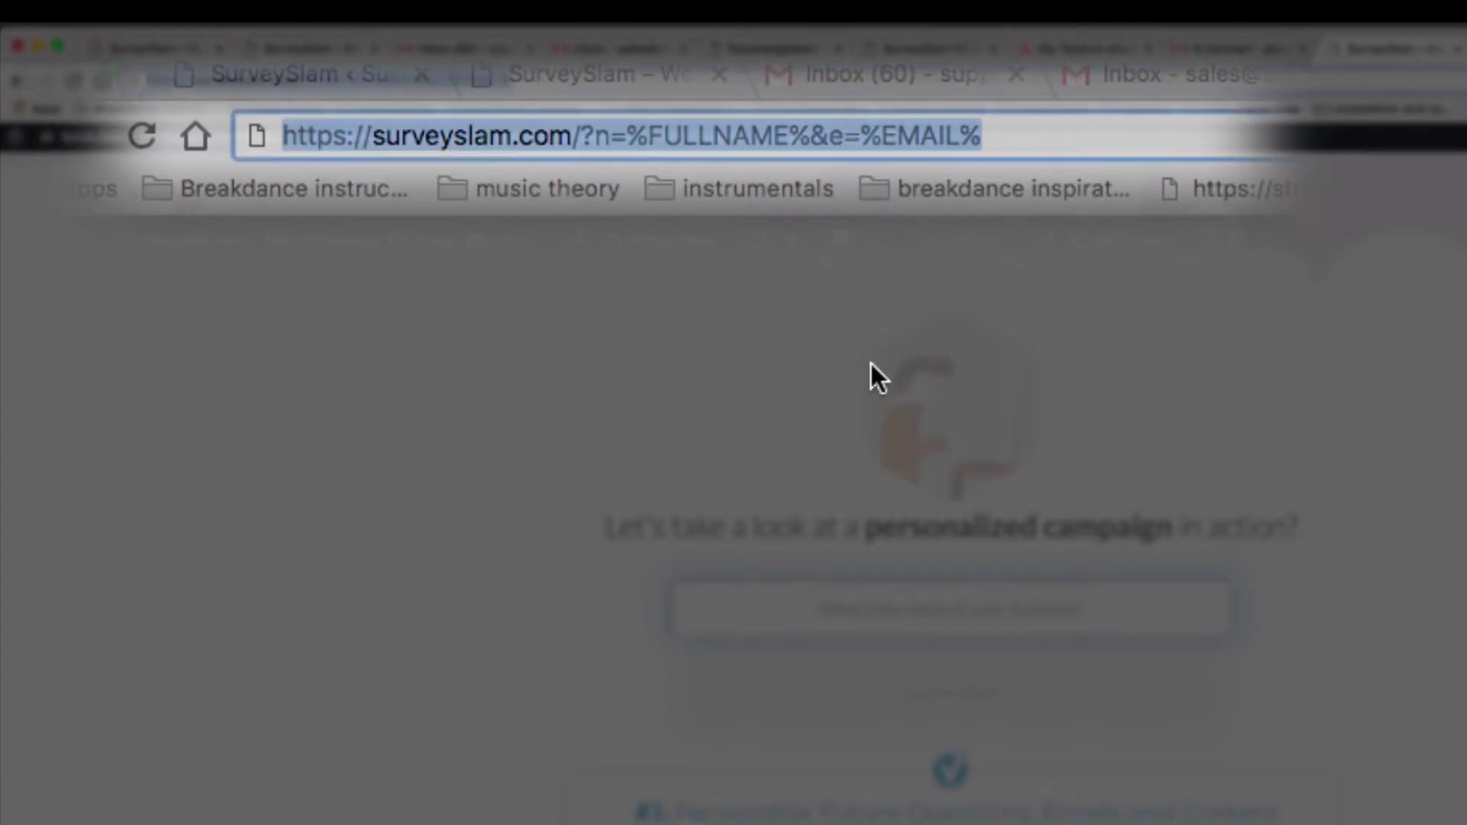
pyautogui.rightClick(384, 117)
pyautogui.click(383, 108)
pyautogui.click(520, 398)
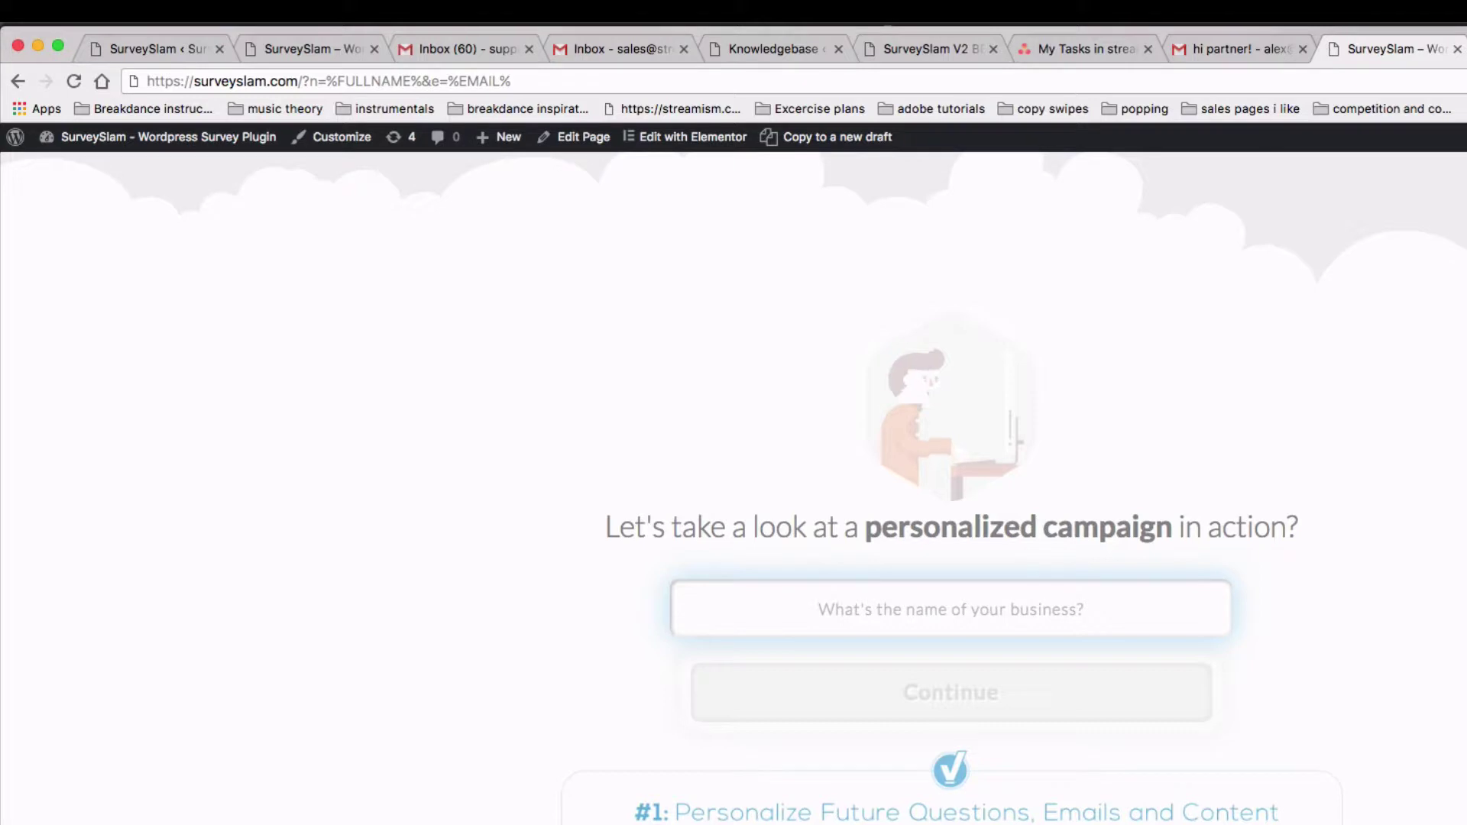
# Step: Select the YES I CAN text in the email campaign design and open its link settings
pyautogui.hotkey('ctrl', 'Tab')
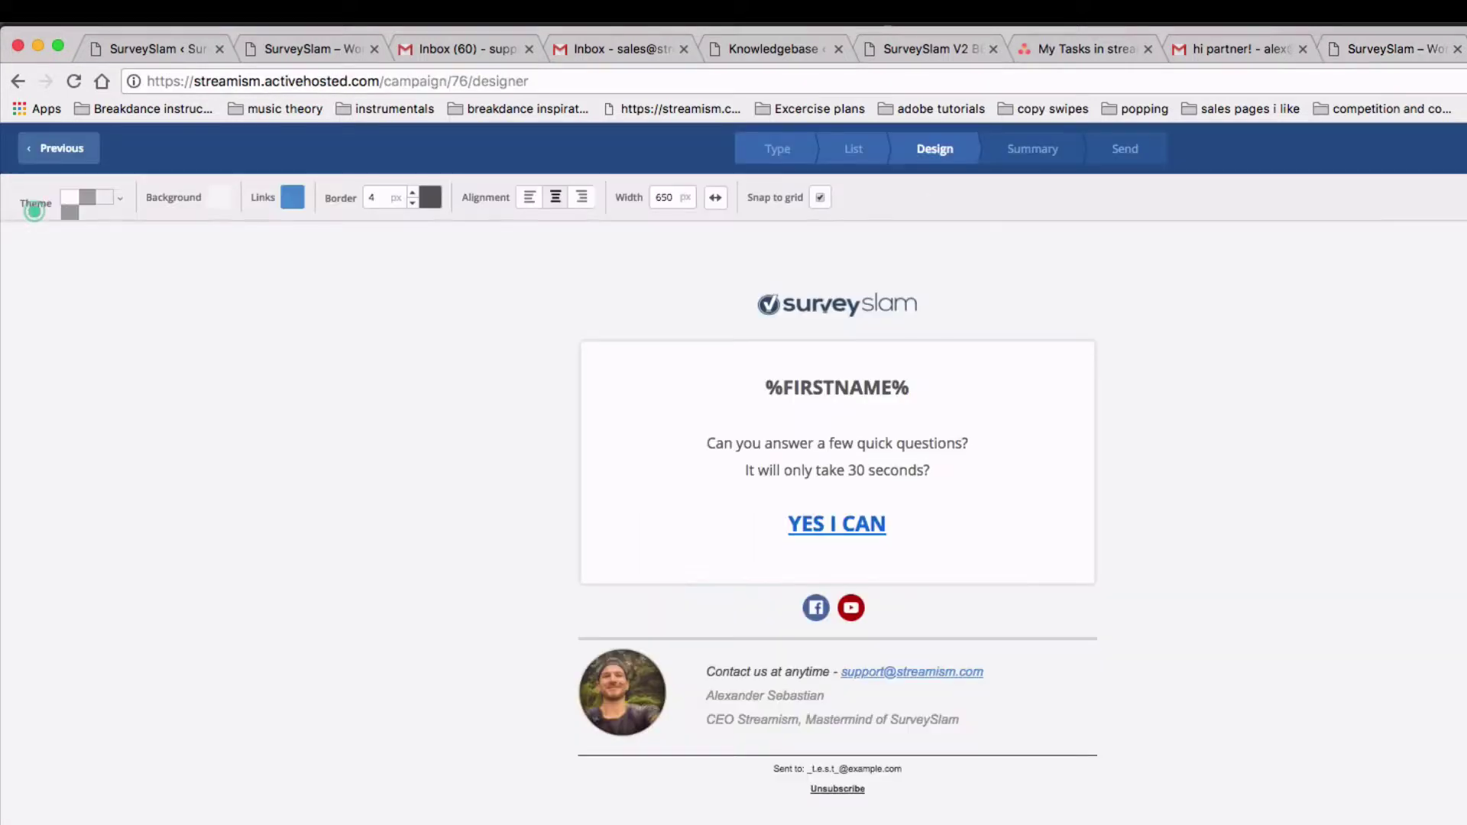
pyautogui.click(888, 526)
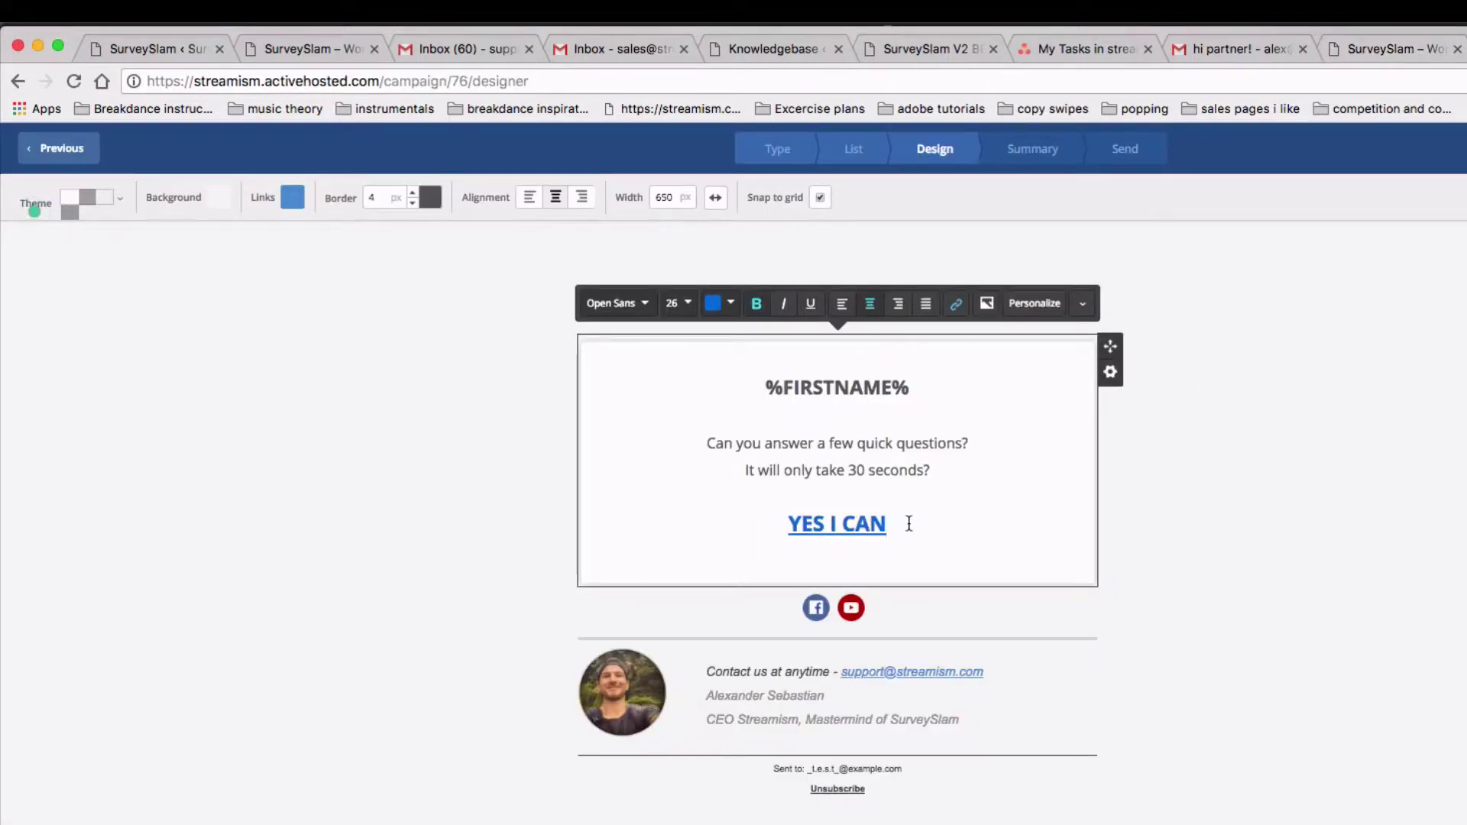
pyautogui.moveTo(908, 524); pyautogui.dragTo(757, 524)
pyautogui.click(1026, 382)
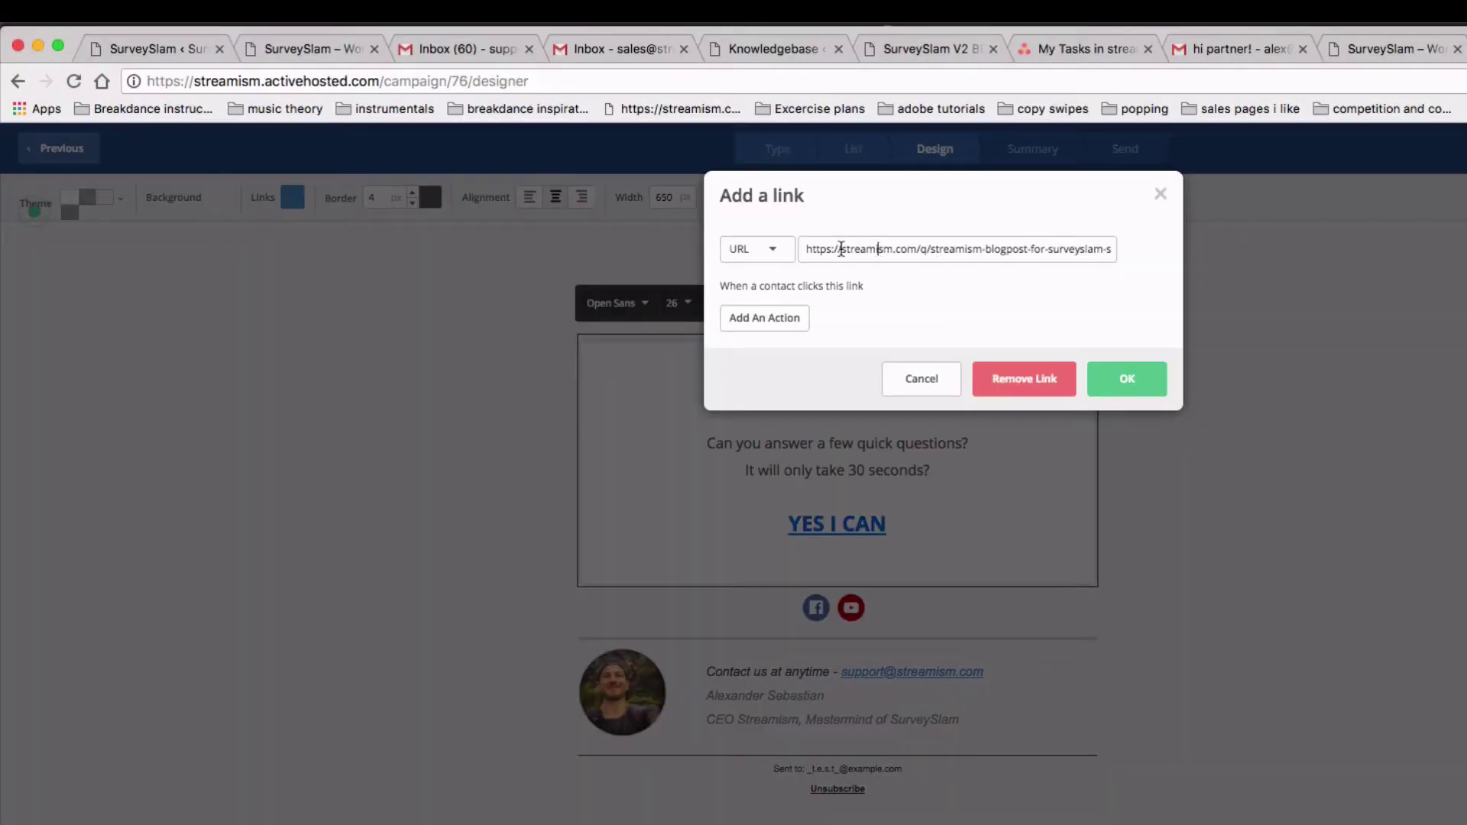
# Step: Examine the existing survey URL of the YES I CAN link through to its %FULLNAME% and %EMAIL% parameters
pyautogui.click(843, 249)
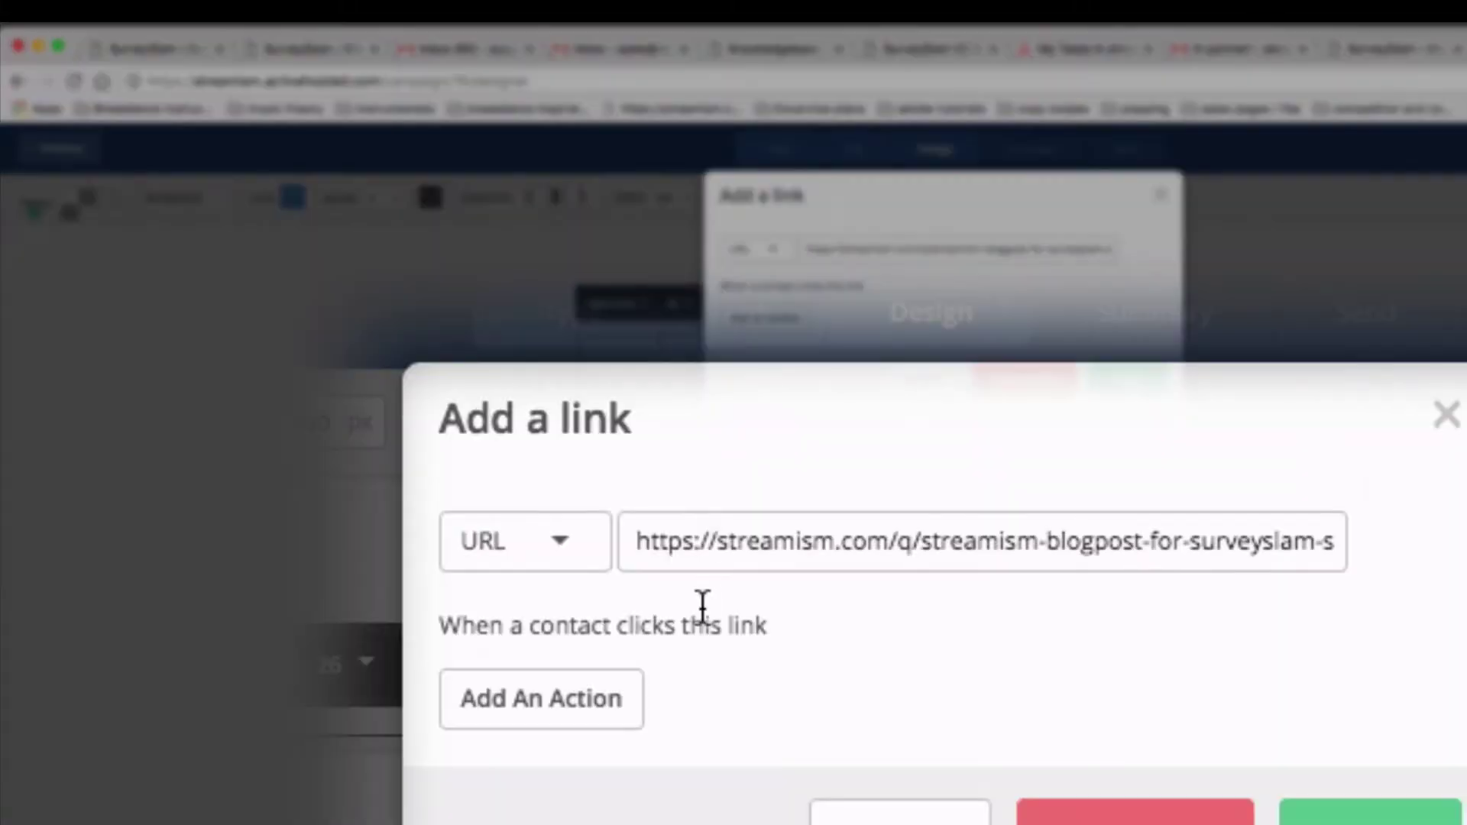
pyautogui.moveTo(808, 249); pyautogui.dragTo(1112, 283)
pyautogui.click(1001, 581)
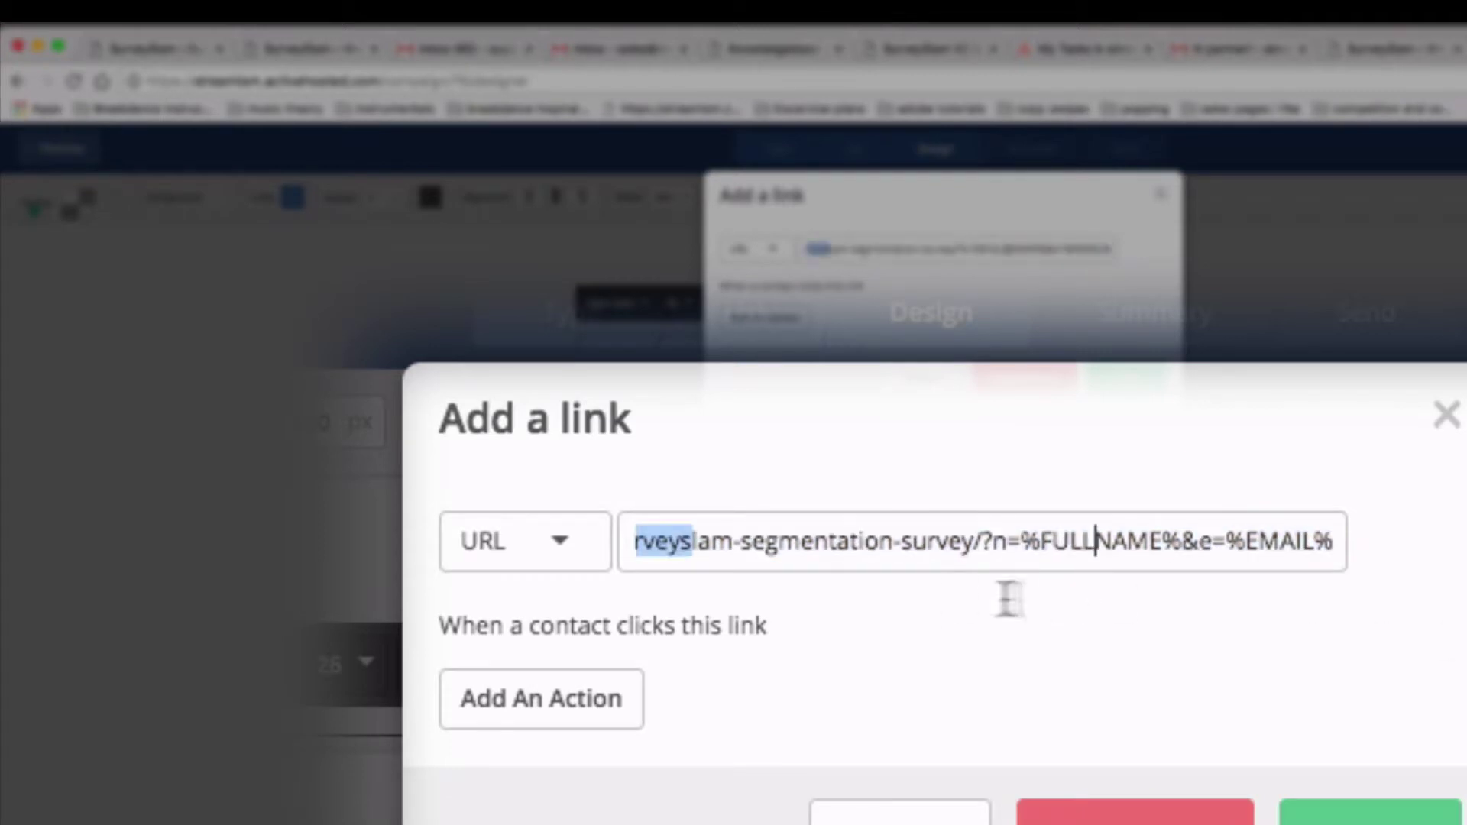
pyautogui.doubleClick(1017, 605)
pyautogui.moveTo(1050, 608); pyautogui.dragTo(675, 255)
pyautogui.click(916, 595)
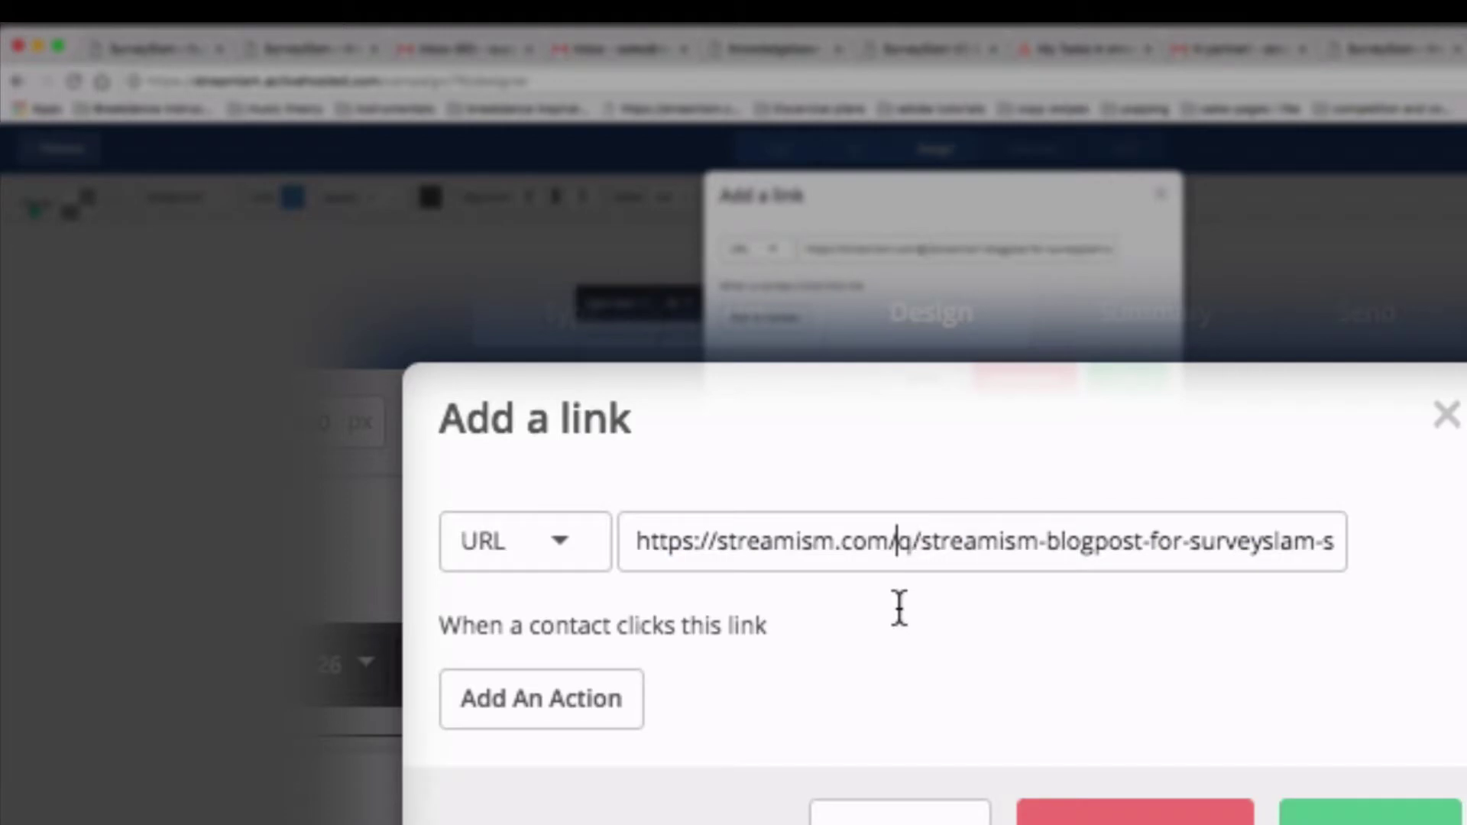
pyautogui.moveTo(897, 609); pyautogui.dragTo(919, 612)
pyautogui.click(953, 609)
pyautogui.press('super+a')
pyautogui.rightClick(803, 537)
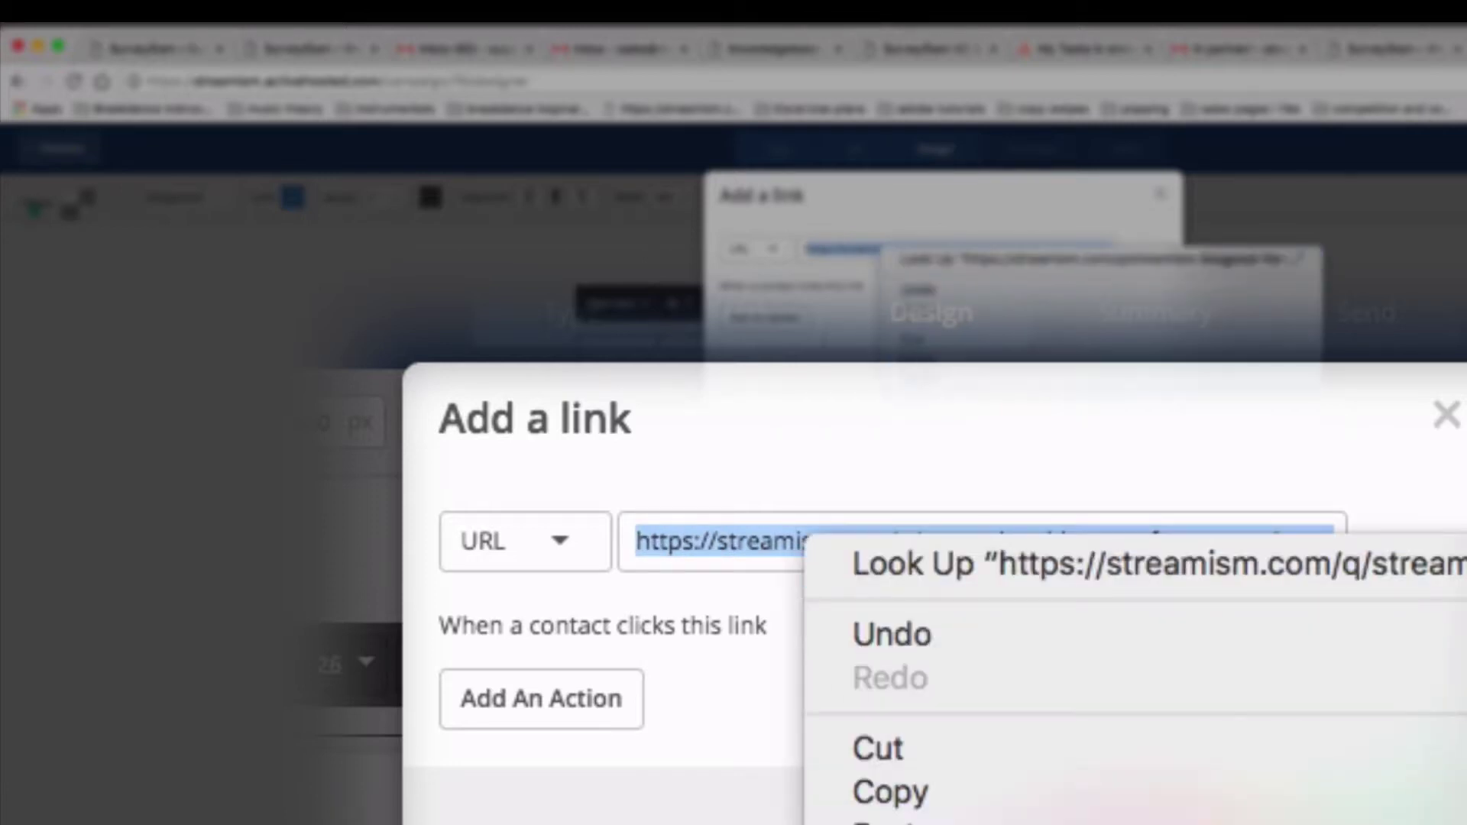
pyautogui.click(879, 820)
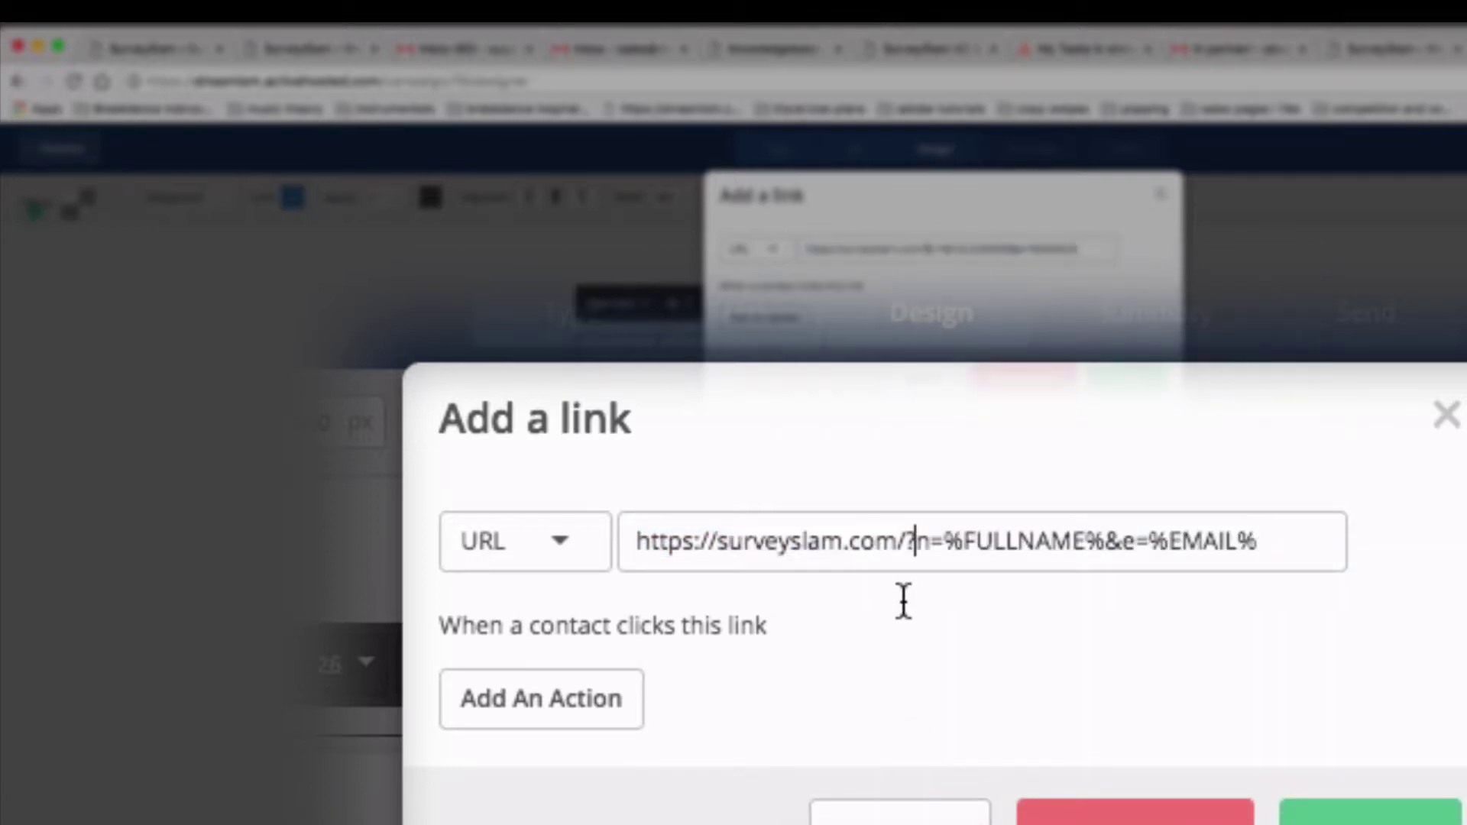
# Step: Highlight the base address and the ?n=%FULLNAME%&e=%EMAIL% parameters in the YES I CAN link URL, and save the link
pyautogui.moveTo(907, 603); pyautogui.dragTo(600, 596)
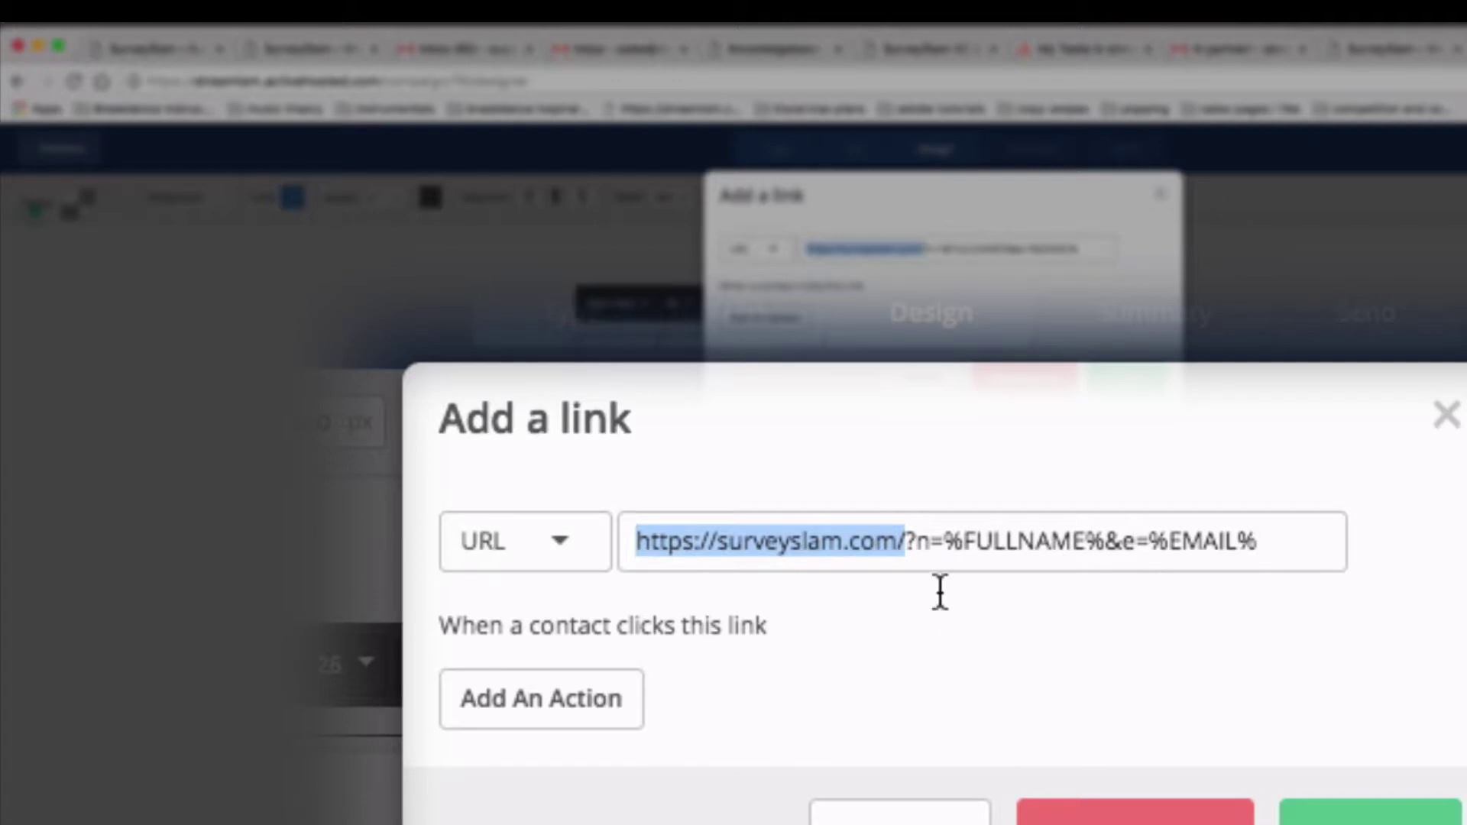
pyautogui.click(907, 606)
pyautogui.moveTo(898, 603); pyautogui.dragTo(1254, 599)
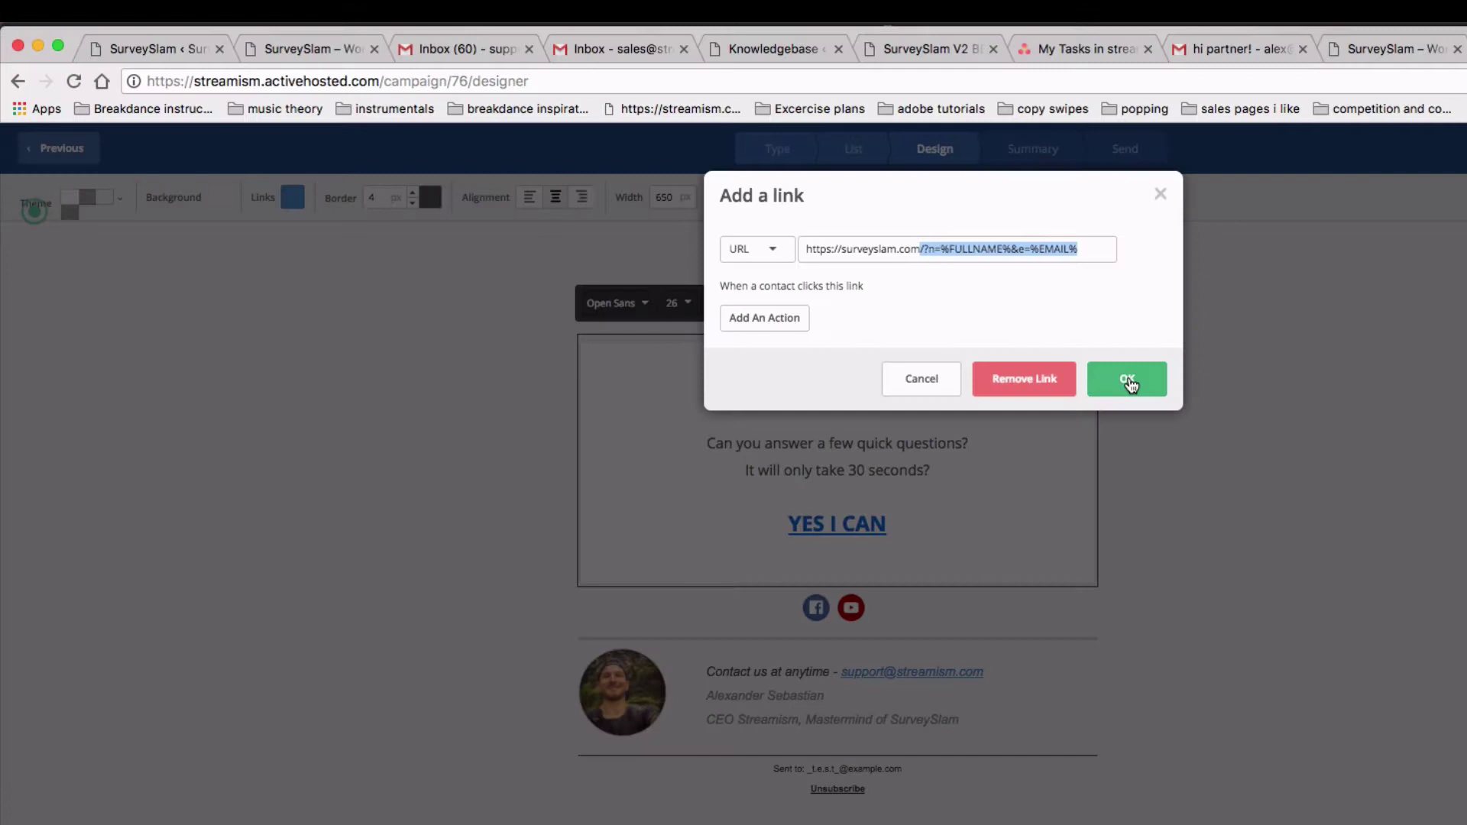
pyautogui.click(1364, 816)
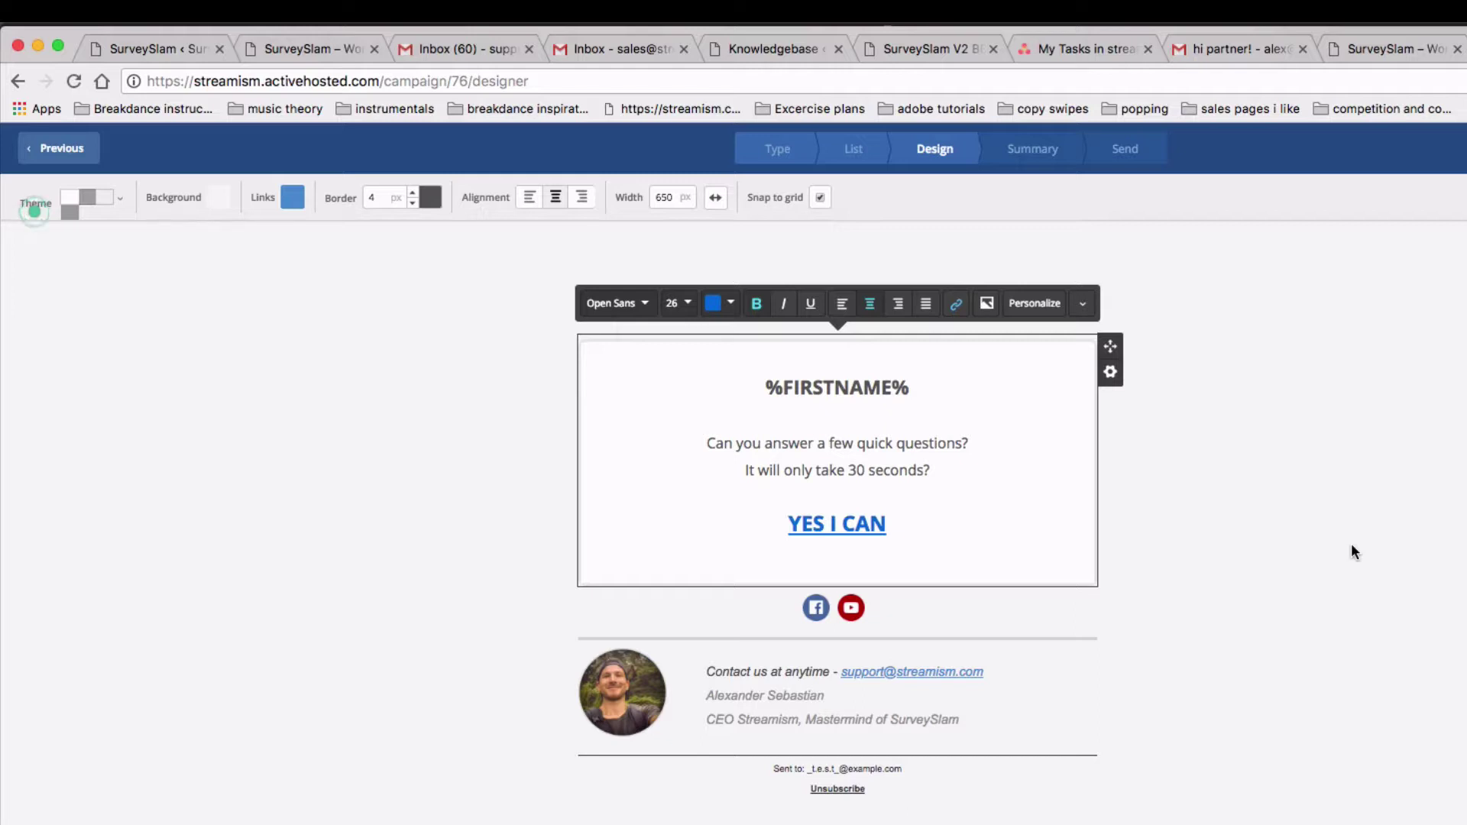
# Step: Switch to the SurveySlam homepage and look through its content from the business-name prompt past the video
pyautogui.click(1379, 53)
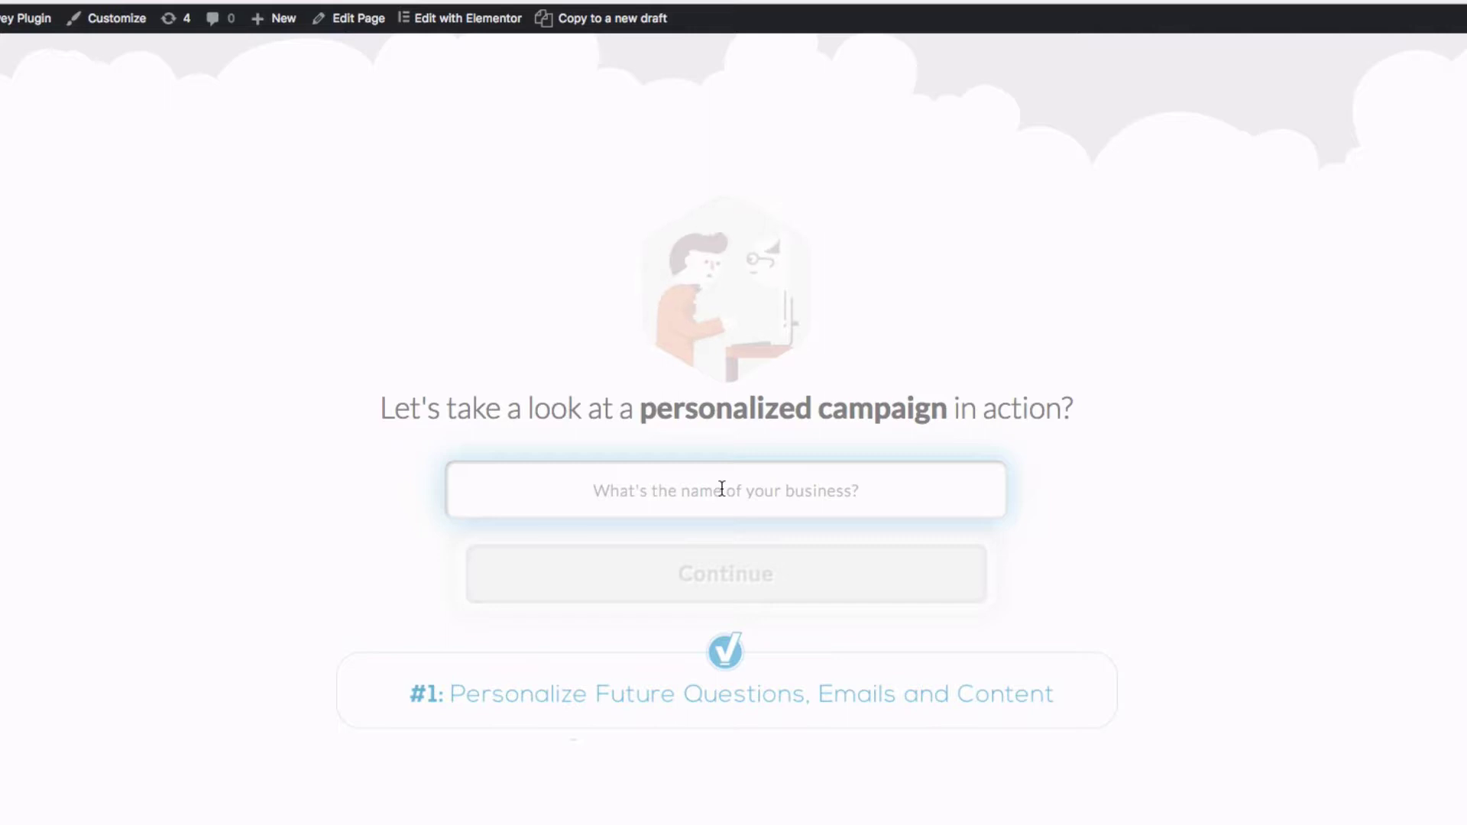
pyautogui.scroll(-10, 739, 481)
pyautogui.scroll(-5, 743, 486)
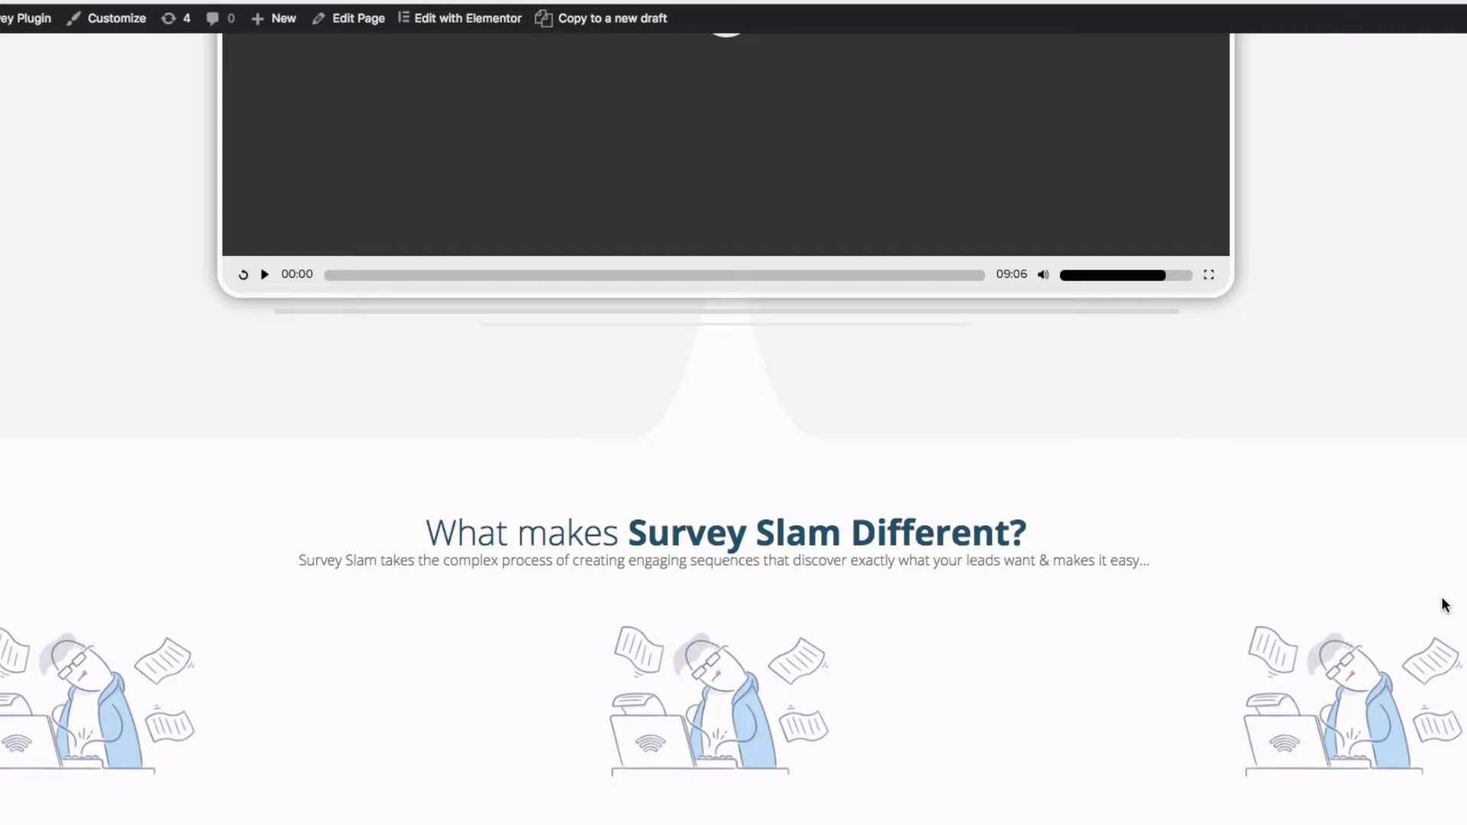
pyautogui.scroll(20, 1153, 427)
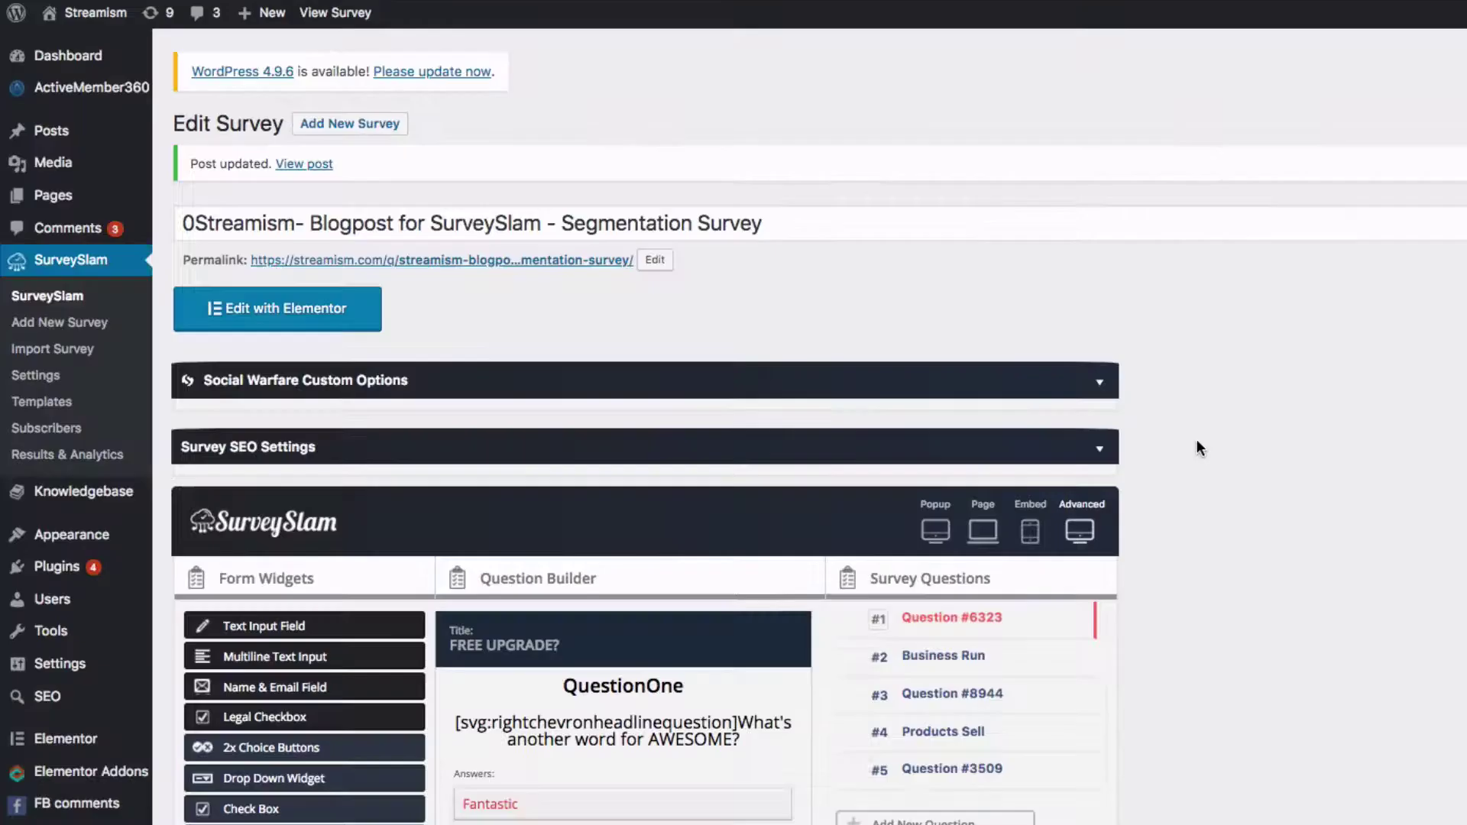
# Step: In the segmentation survey's editor, inspect the custom field settings of the first question's Fantastic, AmazeBalls and Lovely answers
pyautogui.scroll(-1, 1203, 432)
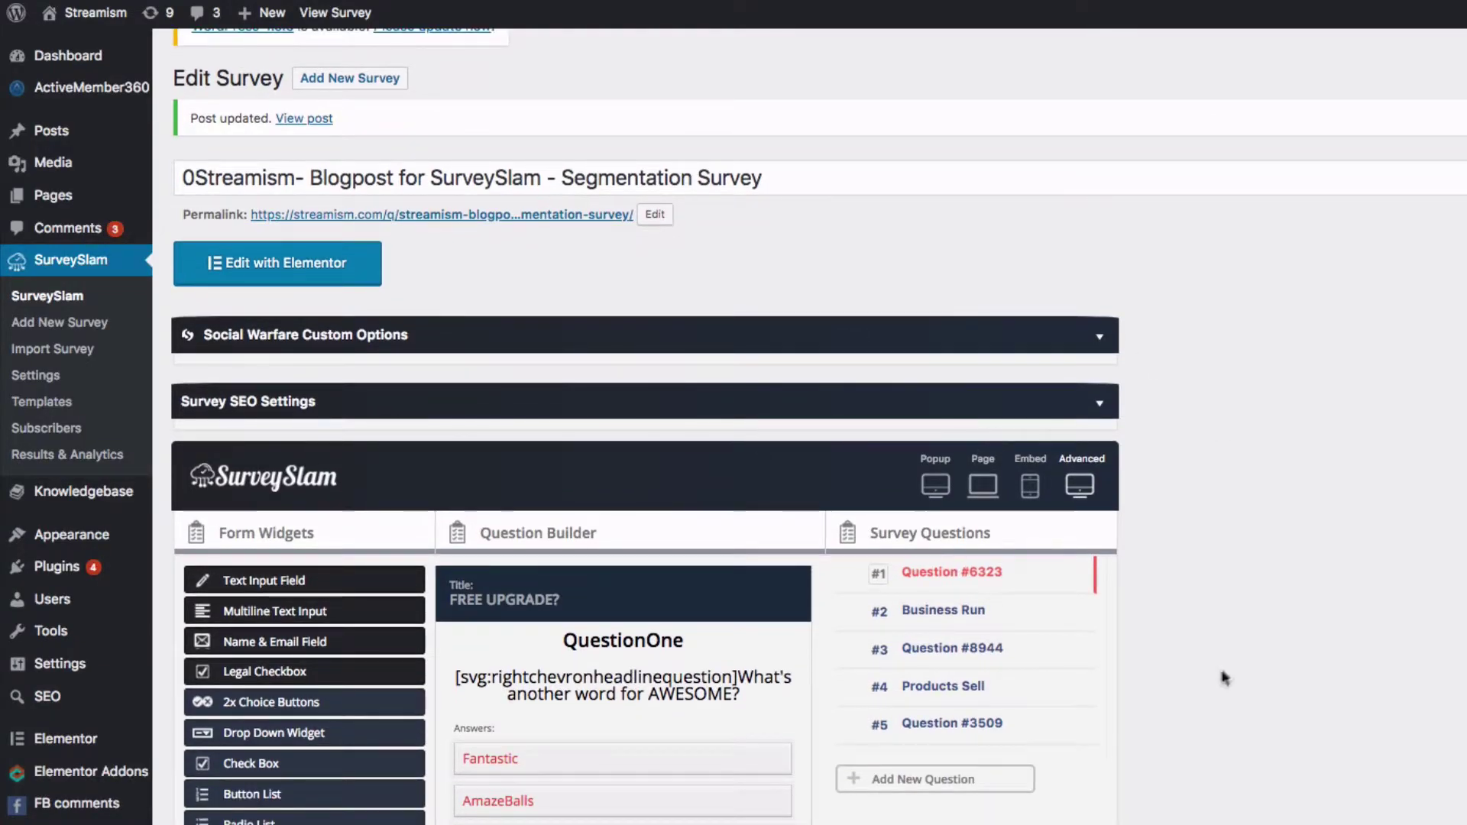
pyautogui.scroll(-2, 1201, 645)
pyautogui.scroll(-5, 1191, 654)
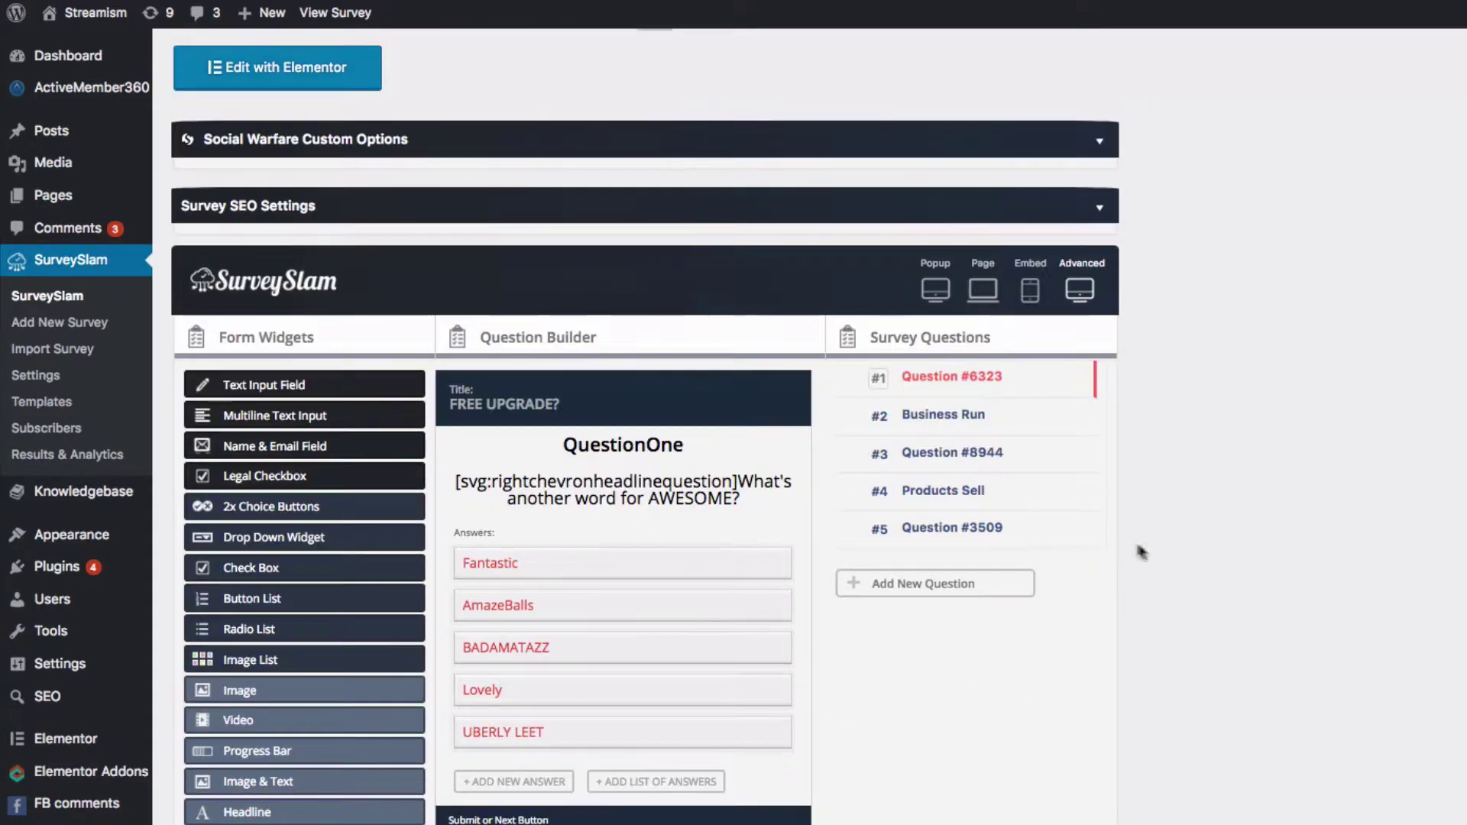
pyautogui.scroll(-2, 1139, 554)
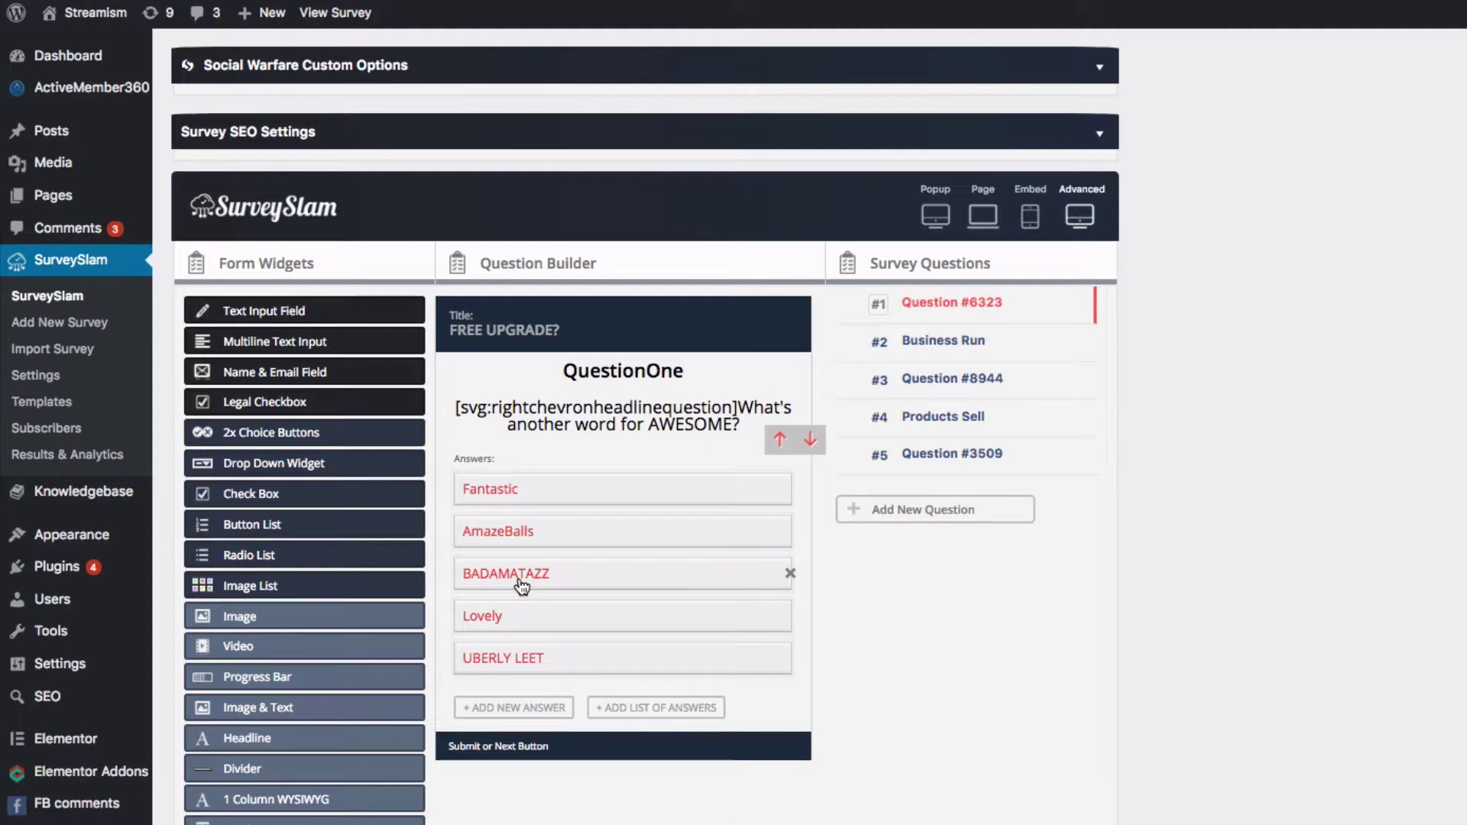
pyautogui.scroll(-2, 924, 631)
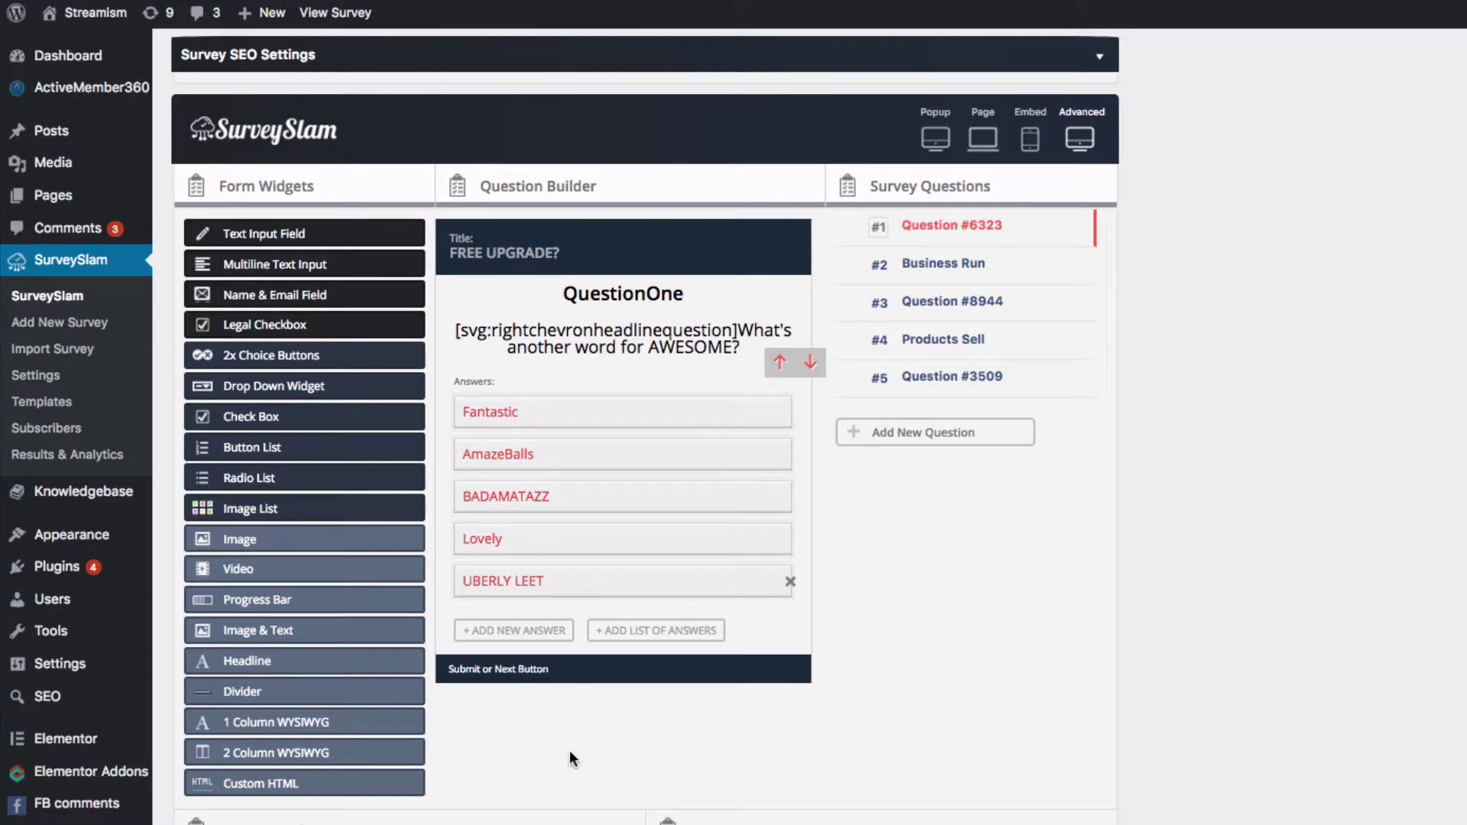
pyautogui.scroll(-5, 570, 749)
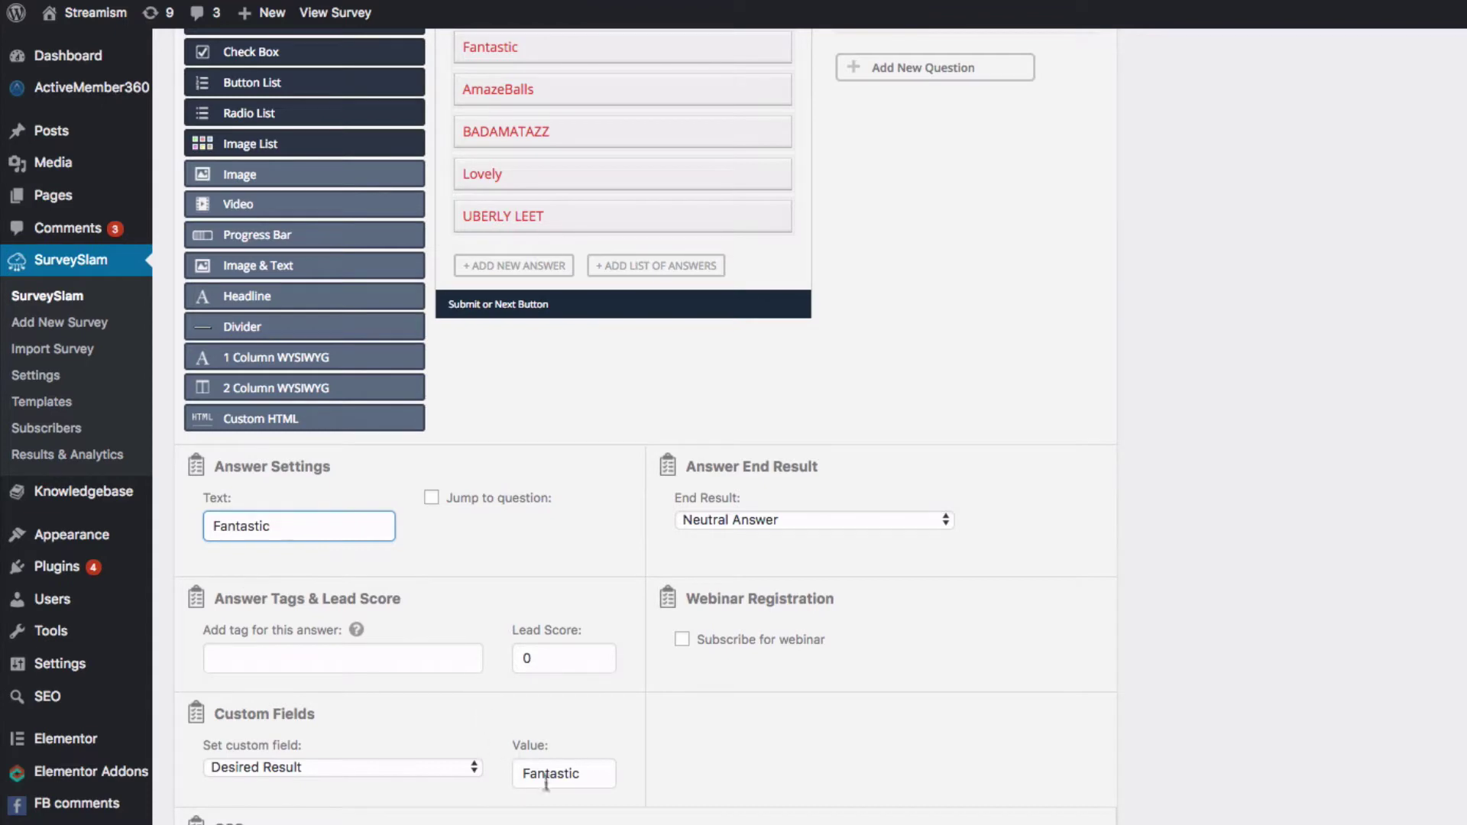
pyautogui.scroll(1, 520, 634)
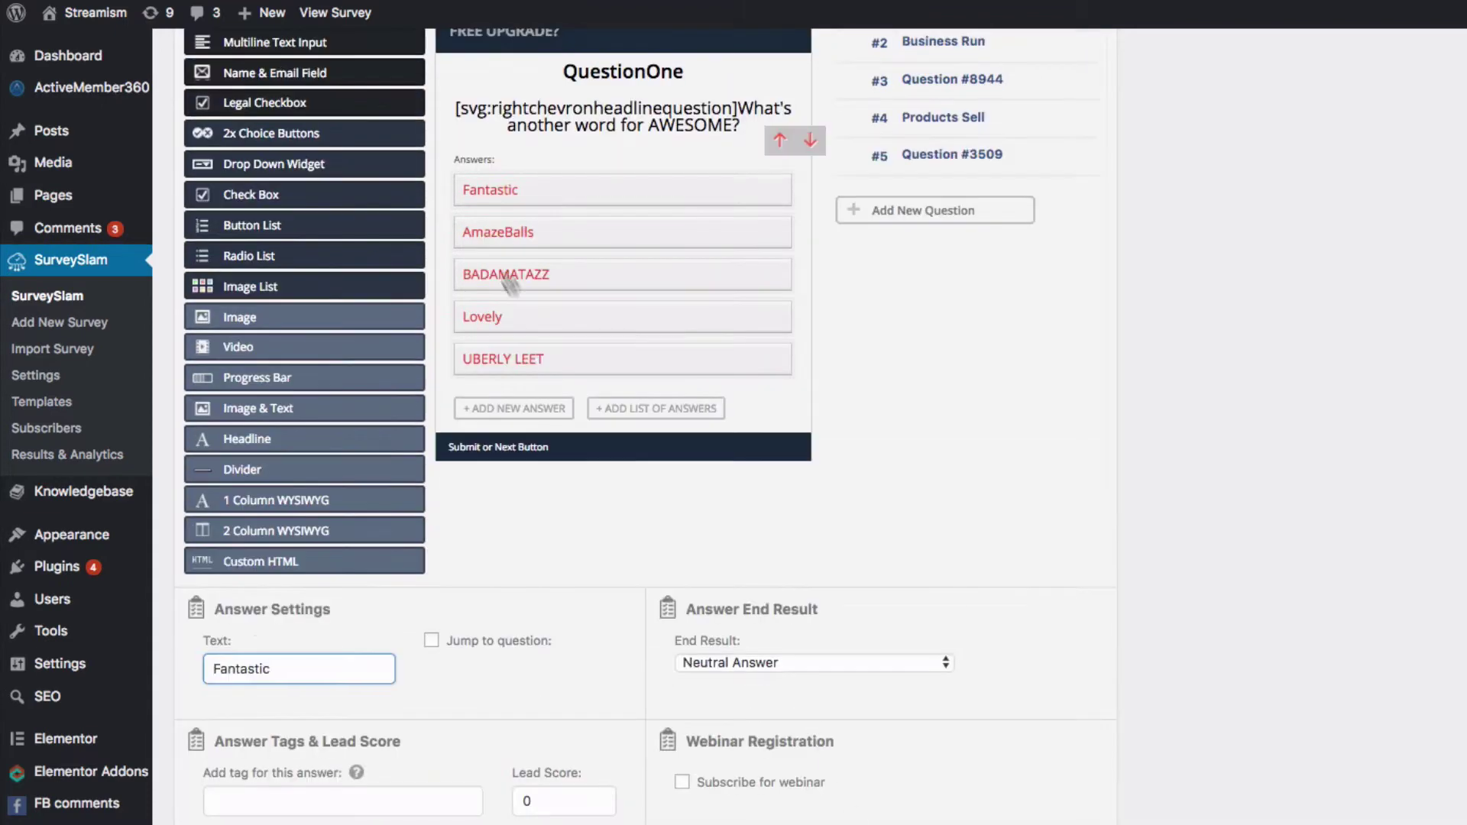
pyautogui.click(498, 112)
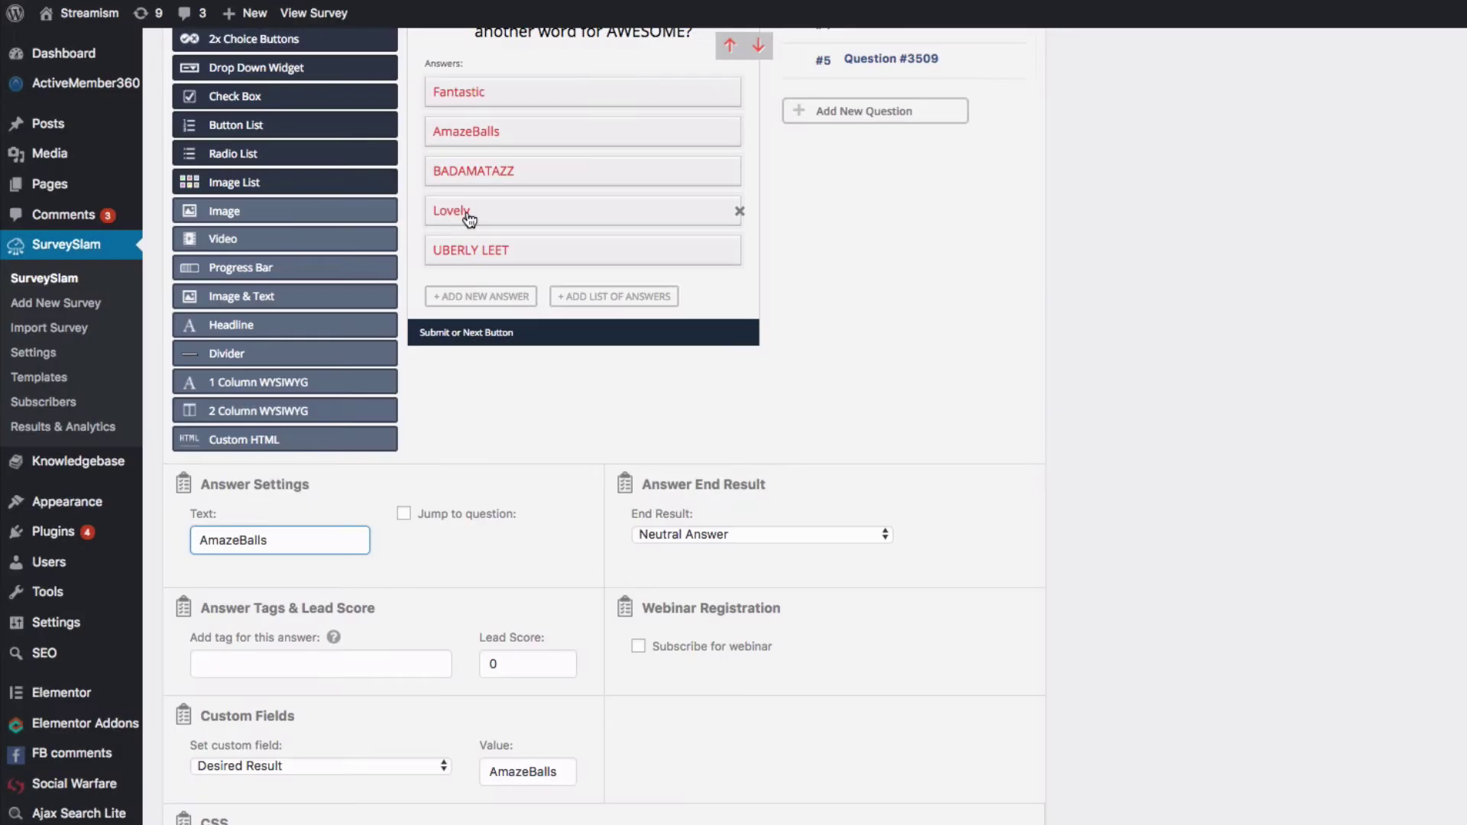
pyautogui.click(459, 210)
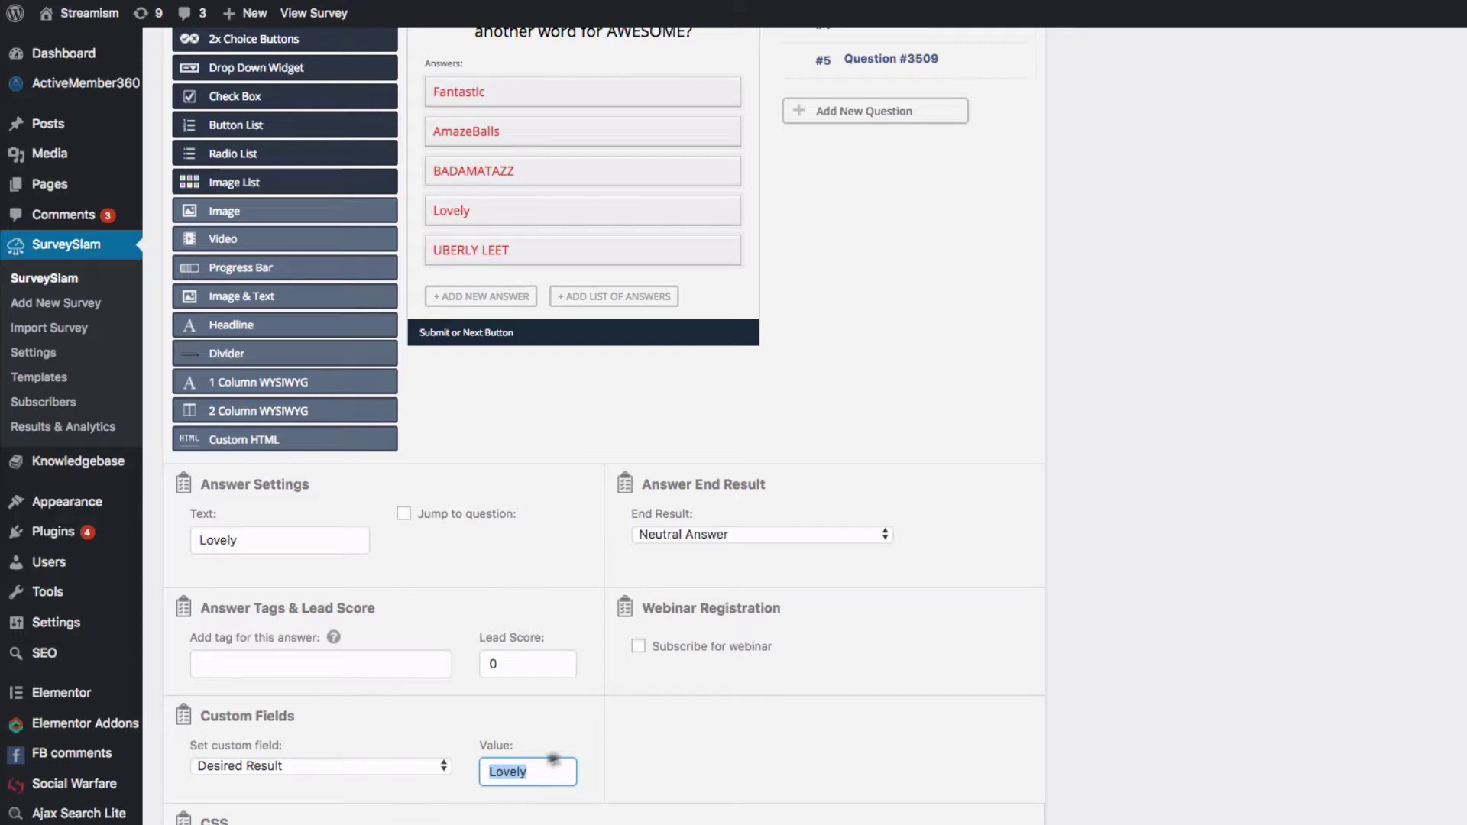
# Step: Open the Business Run question and inspect the answer settings and custom field of its business name input
pyautogui.scroll(1, 967, 628)
pyautogui.scroll(5, 967, 628)
pyautogui.click(880, 367)
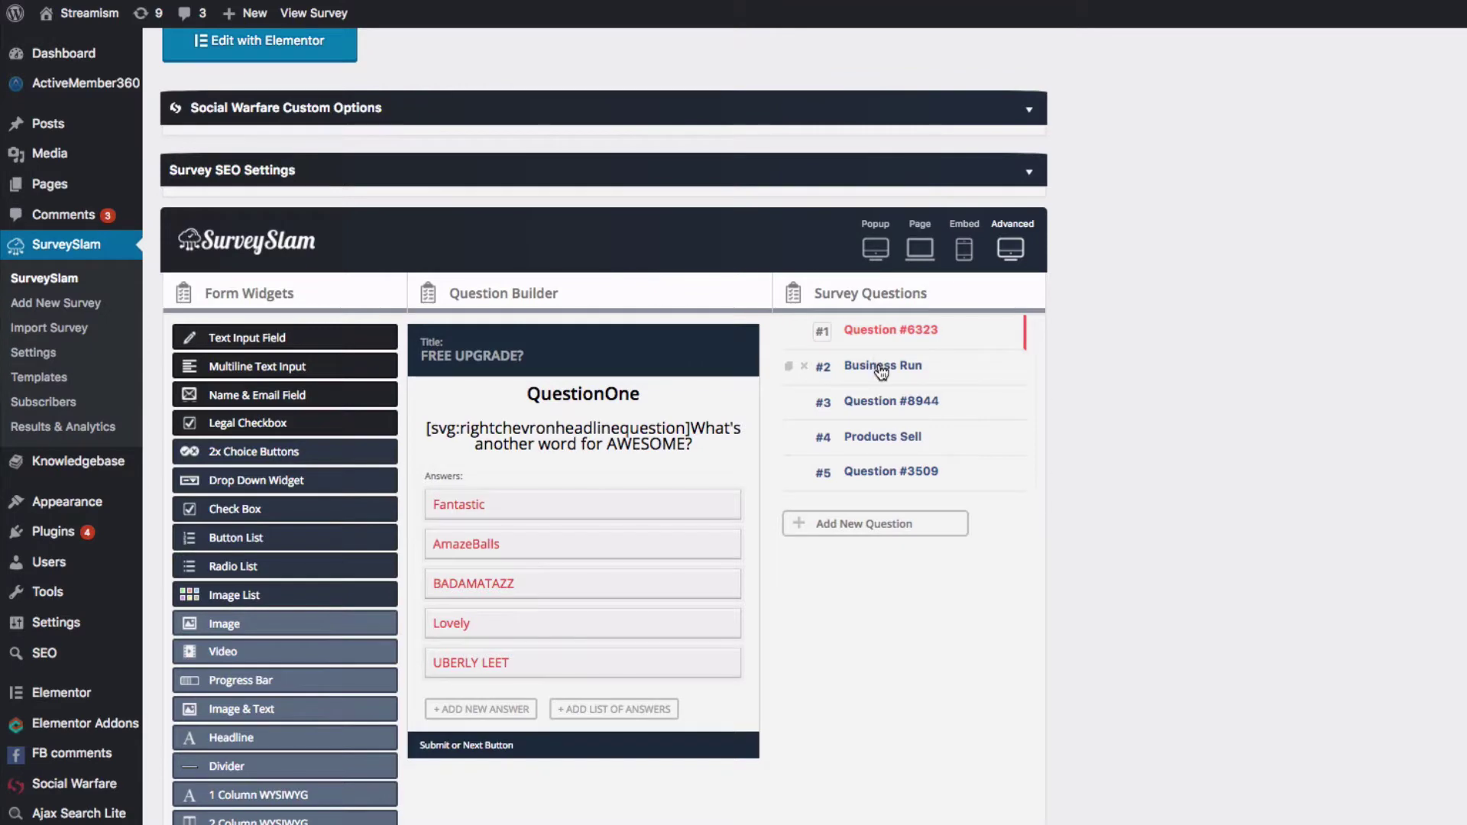
pyautogui.scroll(-3, 819, 692)
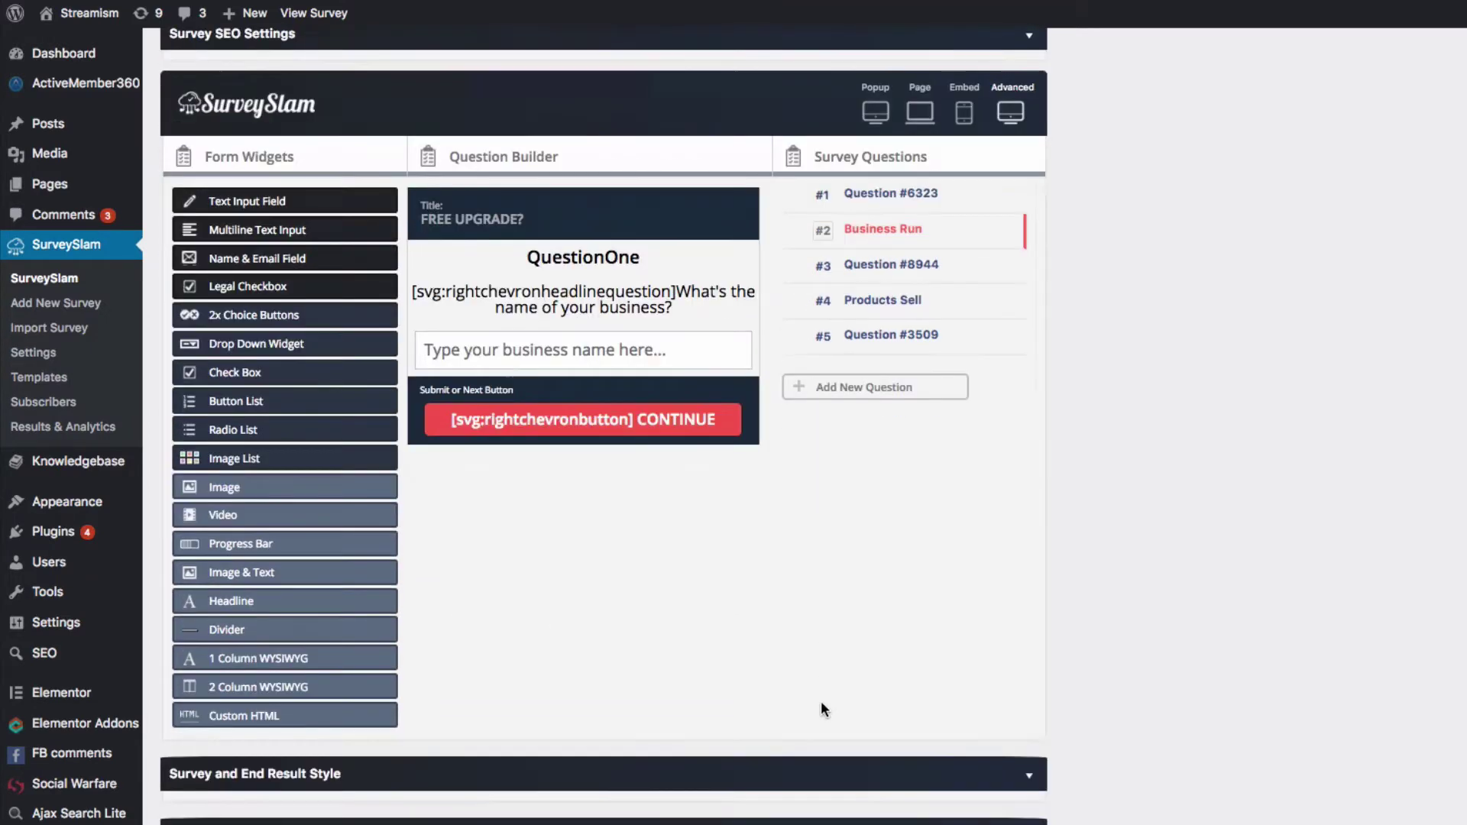
pyautogui.click(605, 353)
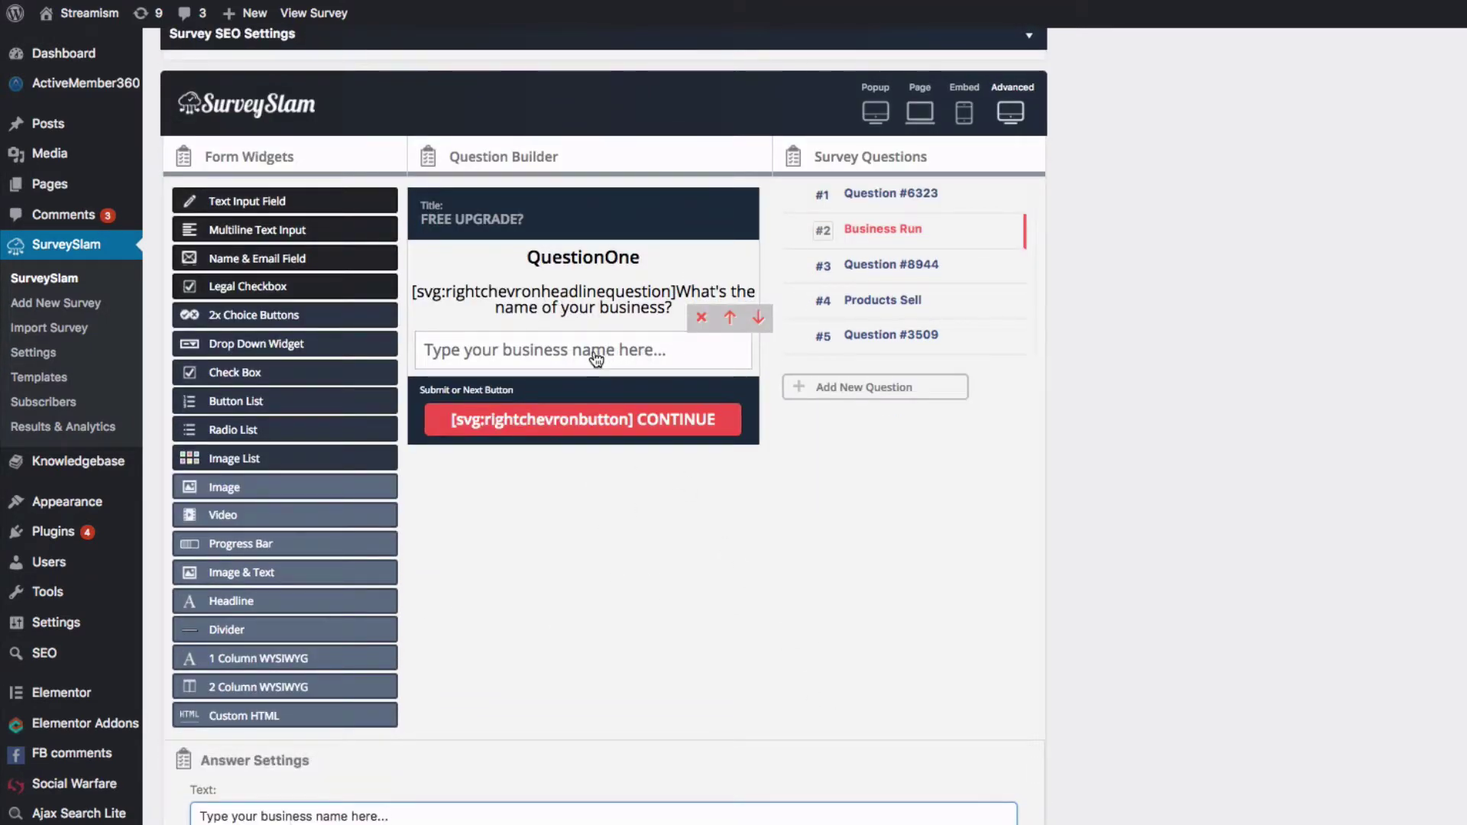
pyautogui.scroll(-5, 644, 541)
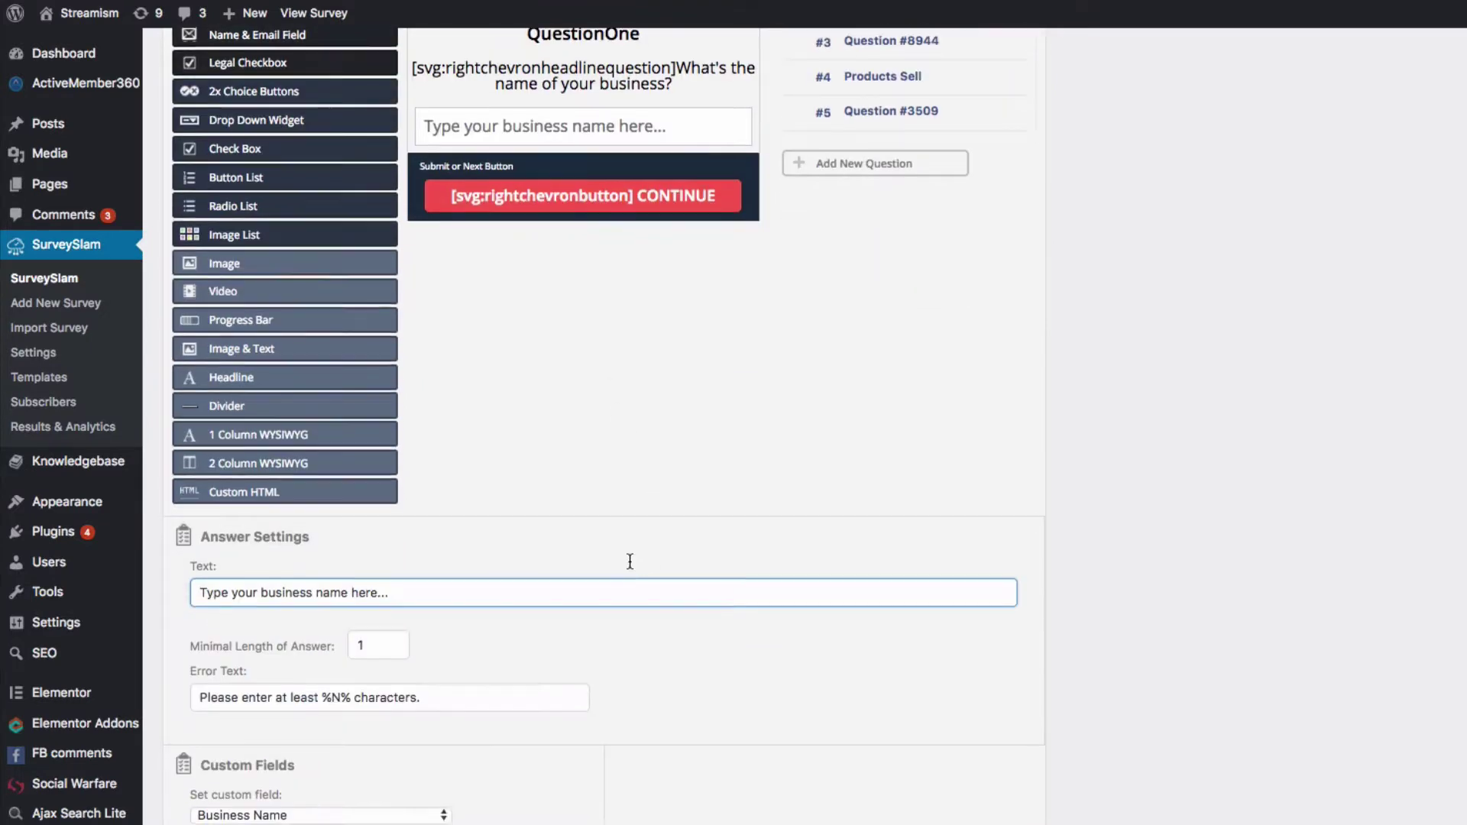
pyautogui.scroll(2, 532, 468)
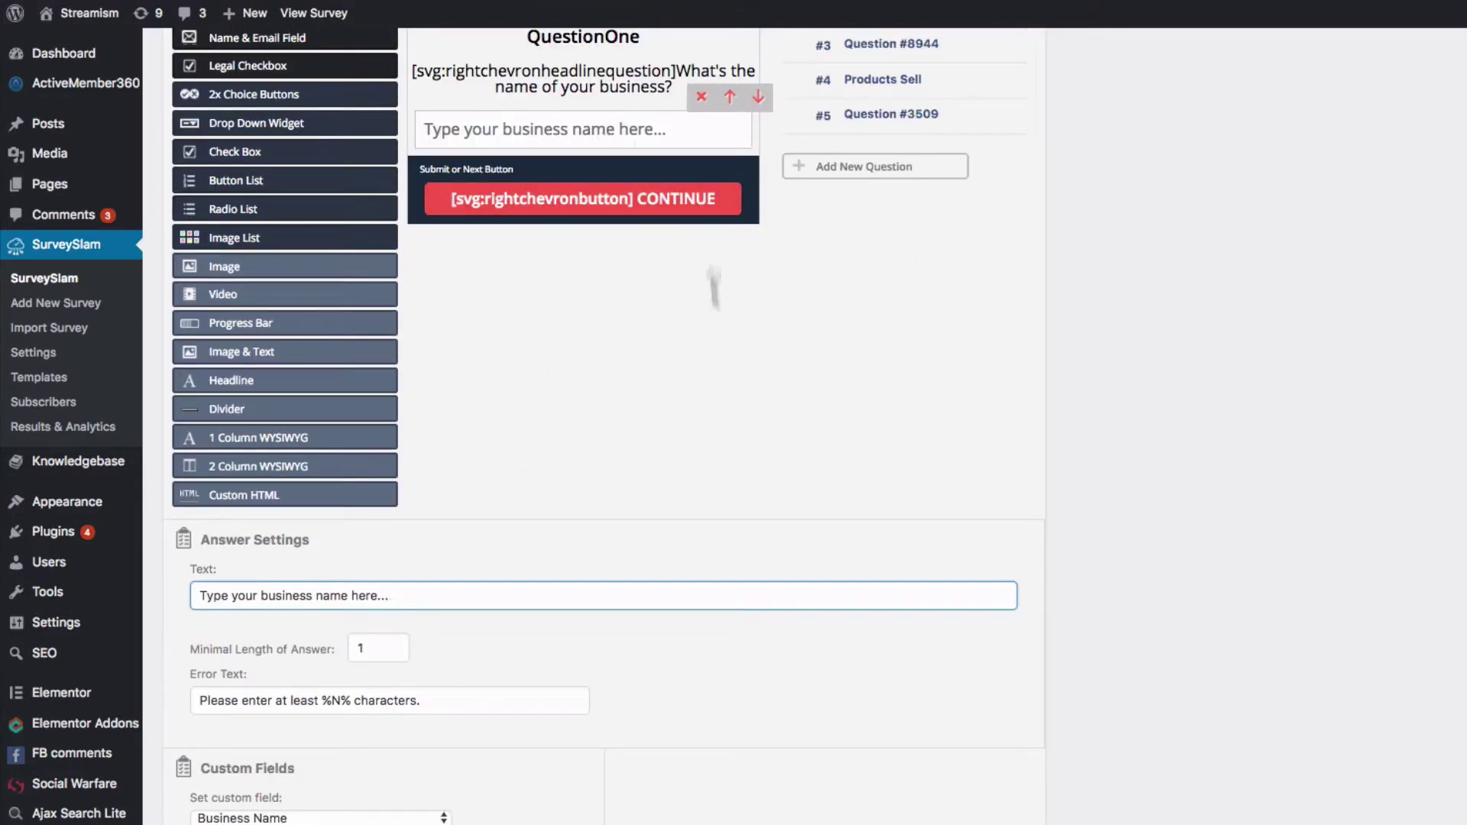
pyautogui.scroll(-3, 738, 523)
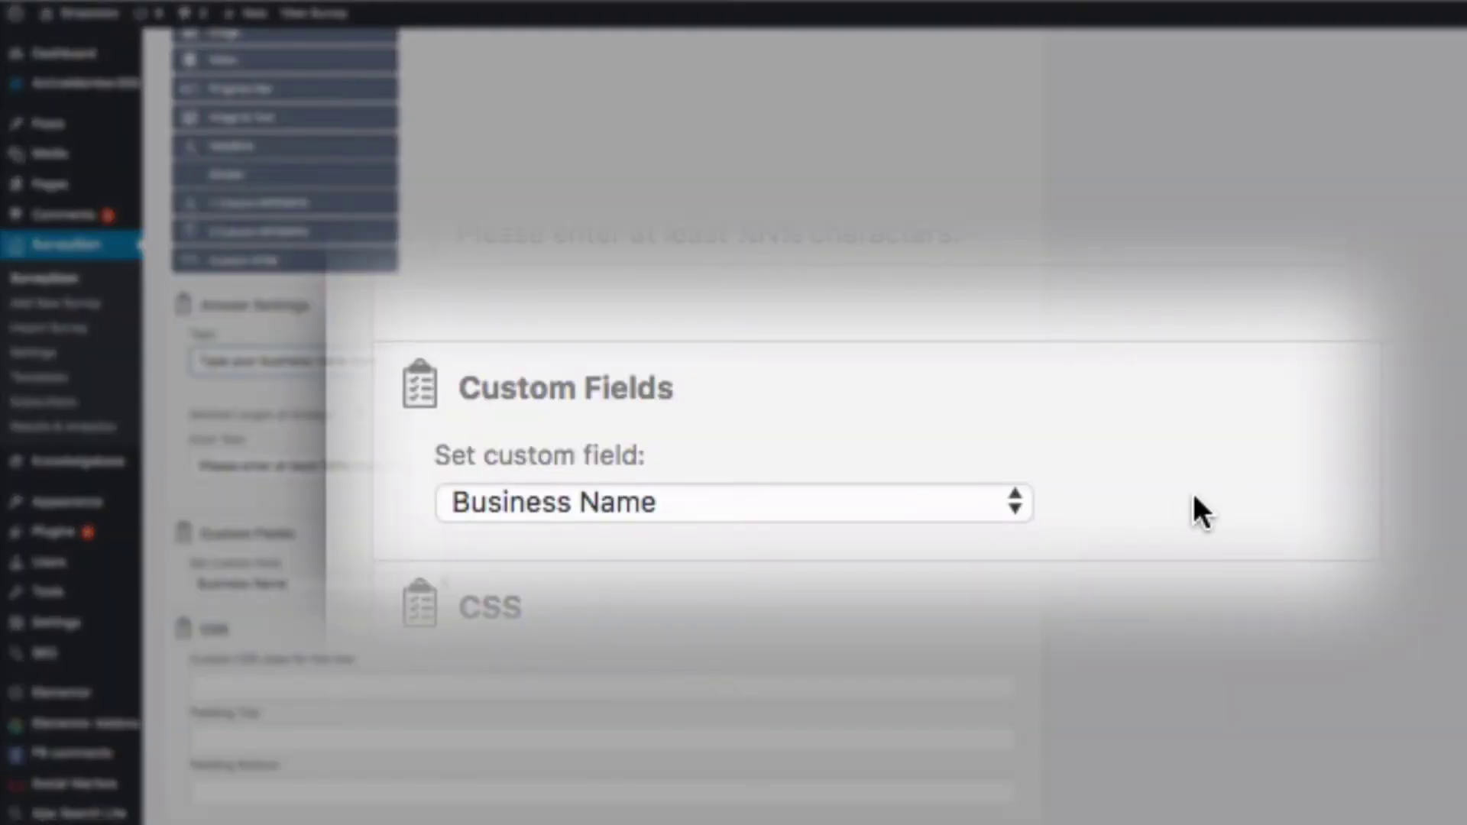
pyautogui.scroll(3, 548, 583)
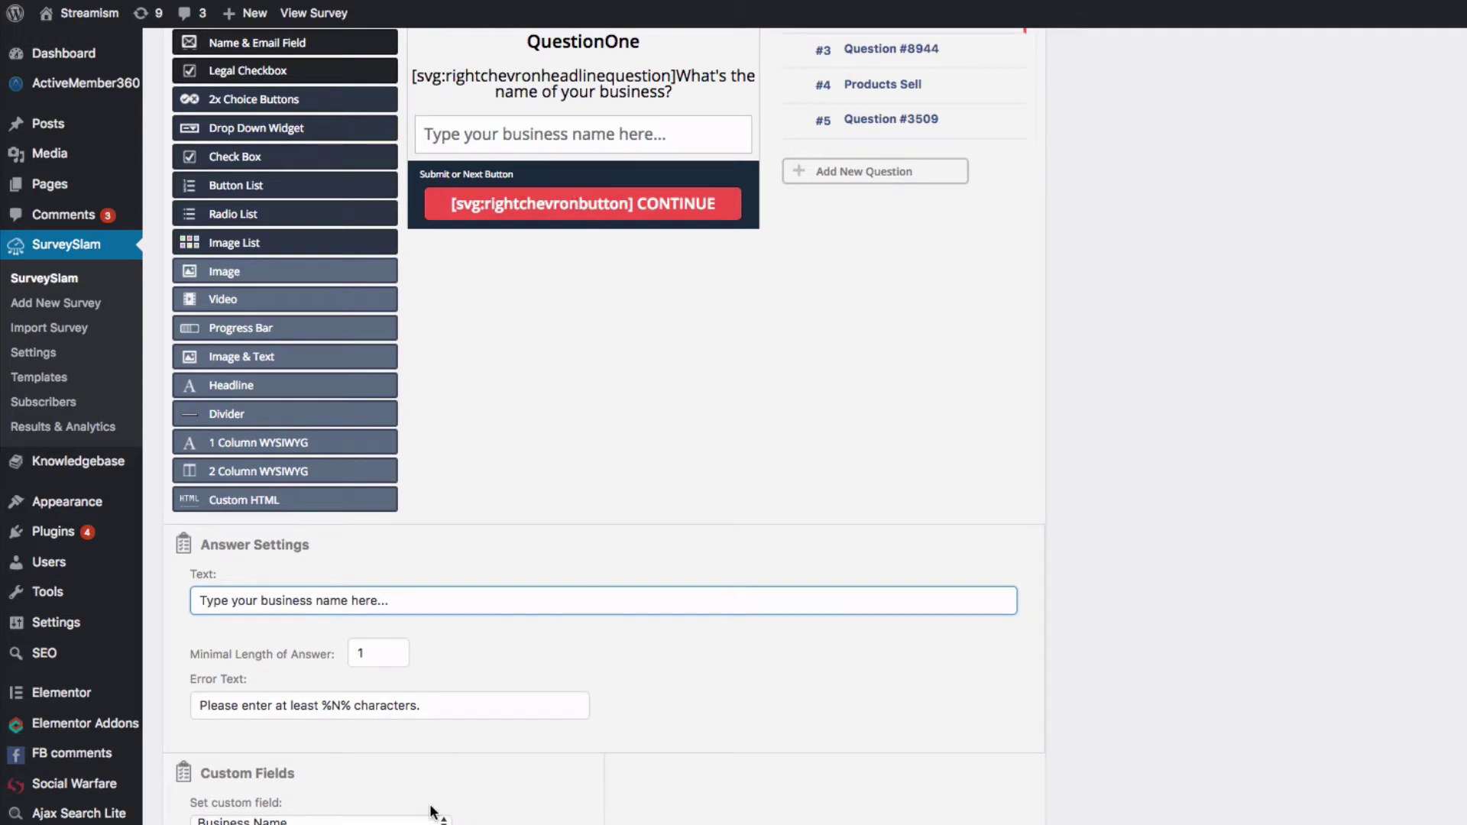
# Step: Open the question about the type of business and inspect the tag and custom field of its Blog answer
pyautogui.scroll(5, 531, 805)
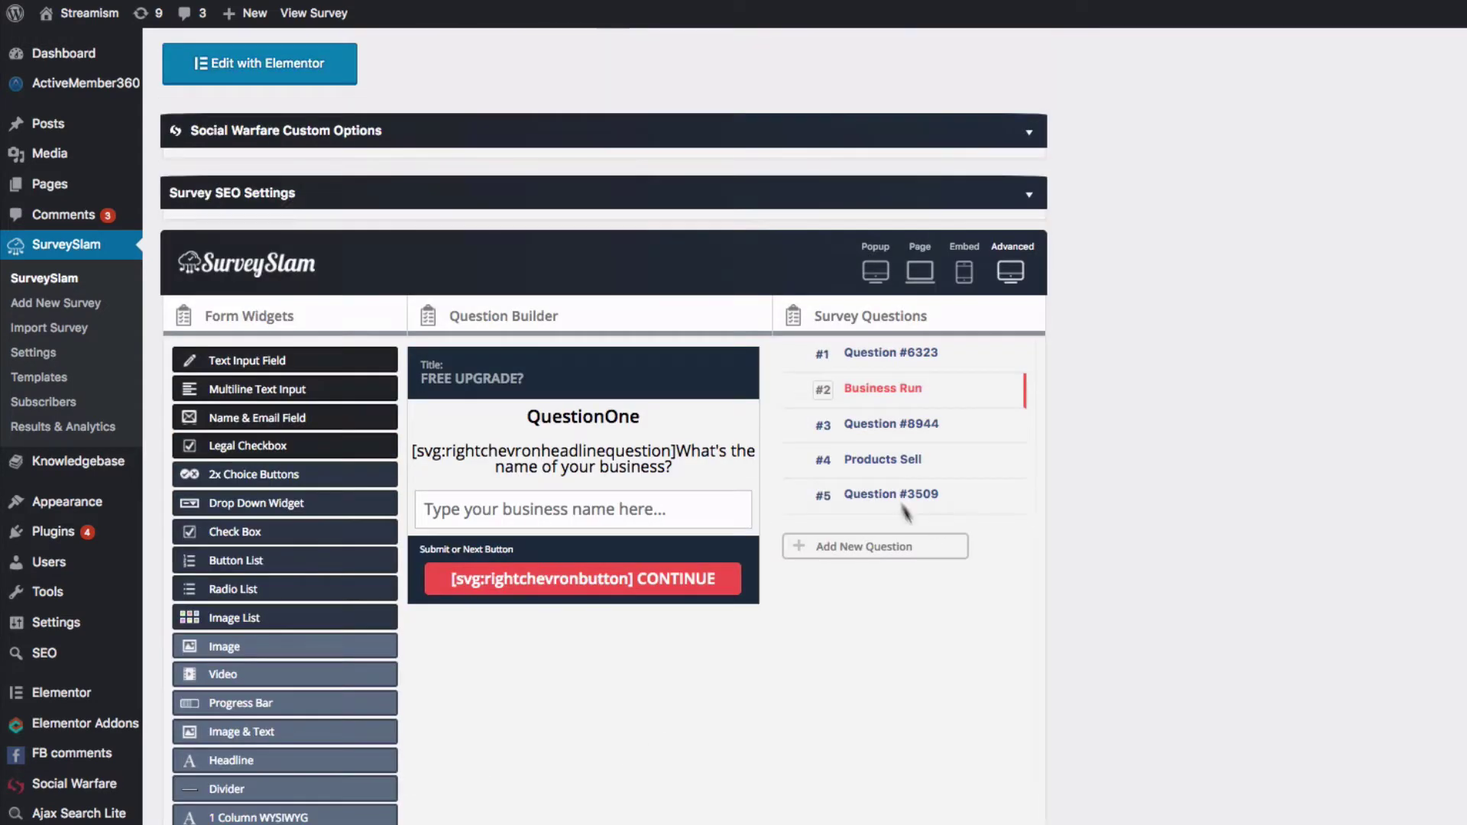
pyautogui.click(894, 425)
pyautogui.scroll(-2, 866, 794)
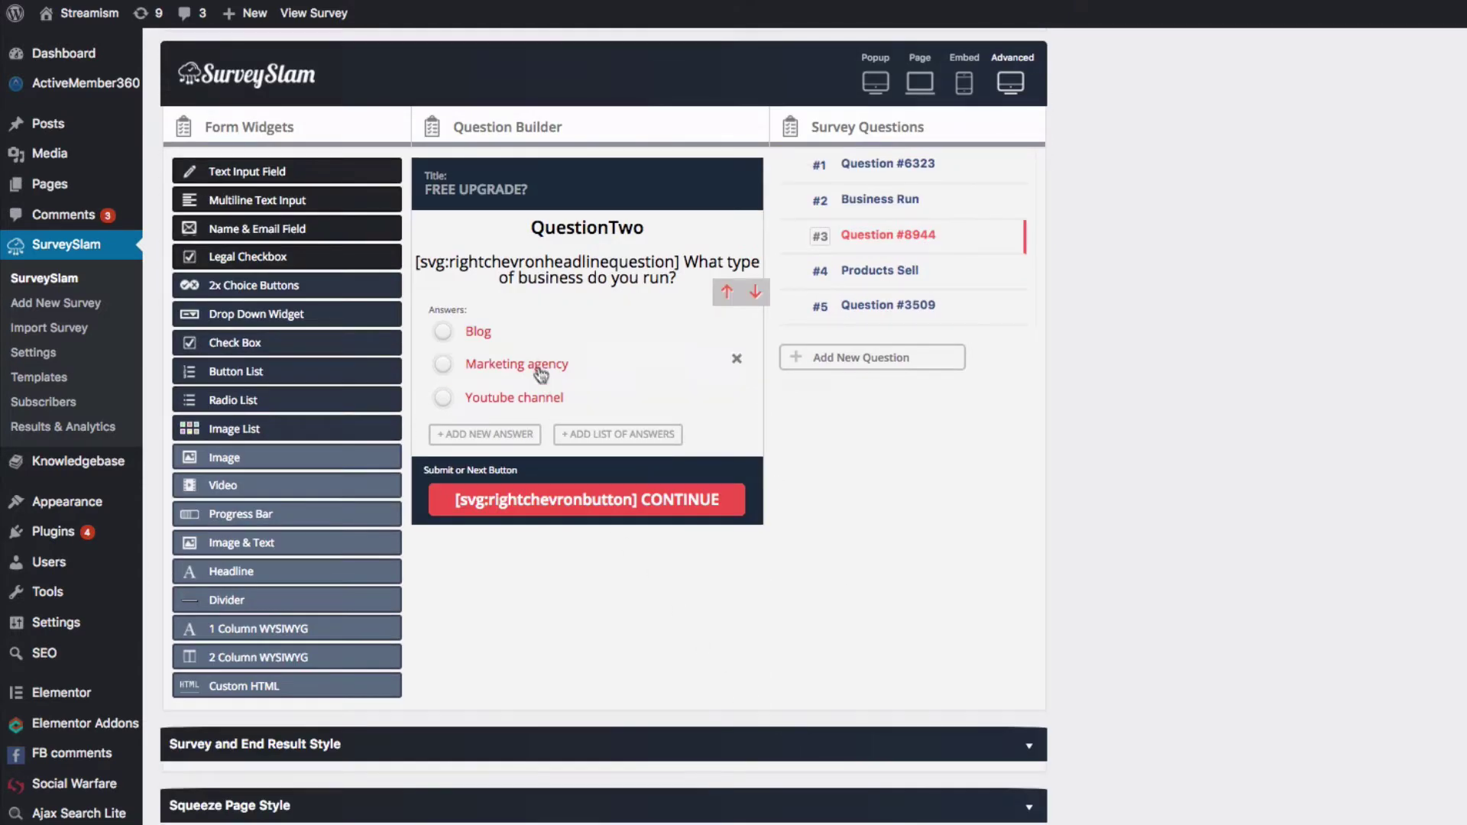
pyautogui.click(492, 330)
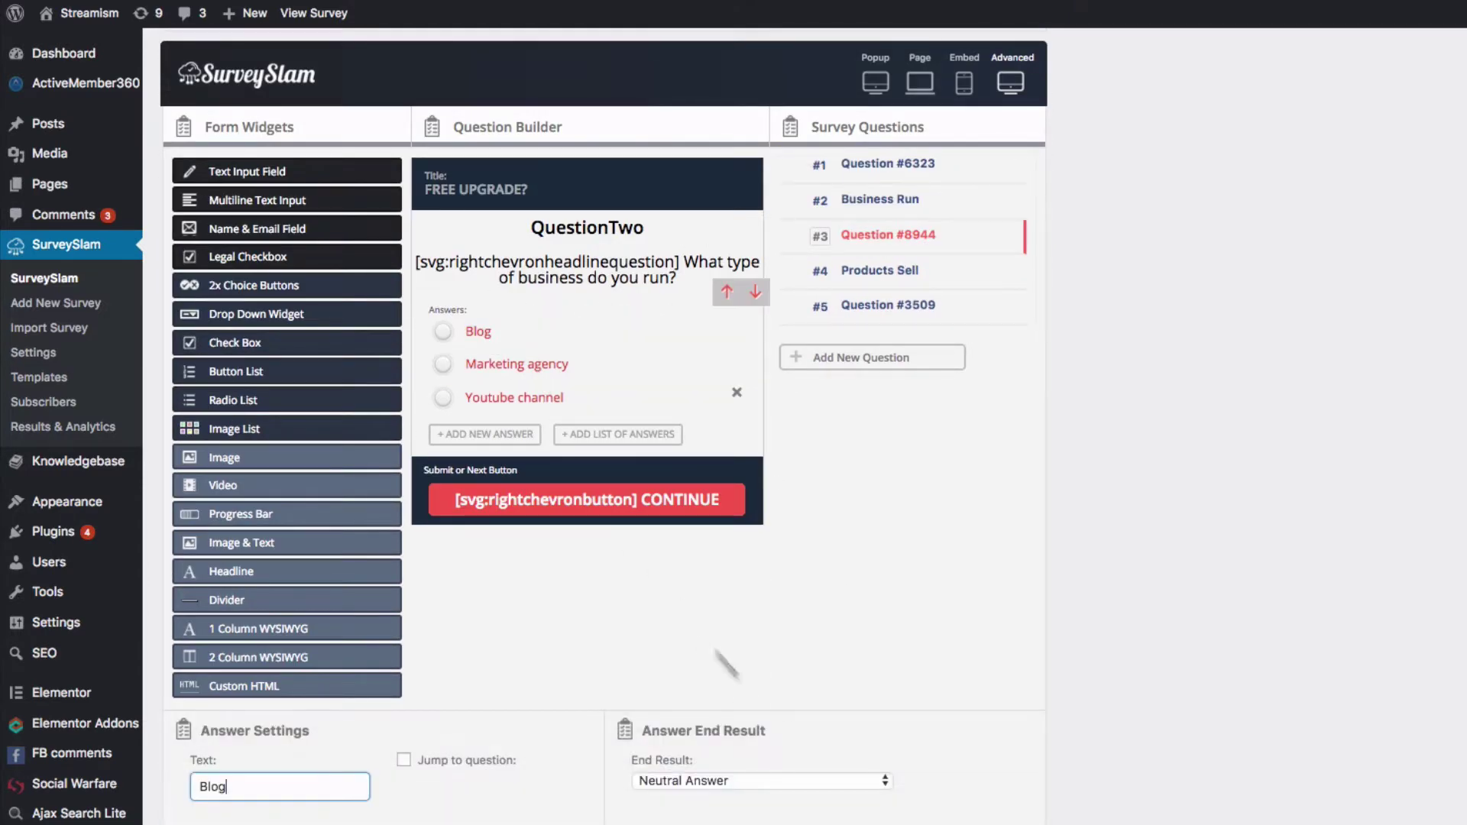
pyautogui.scroll(-3, 641, 722)
pyautogui.scroll(1, 601, 727)
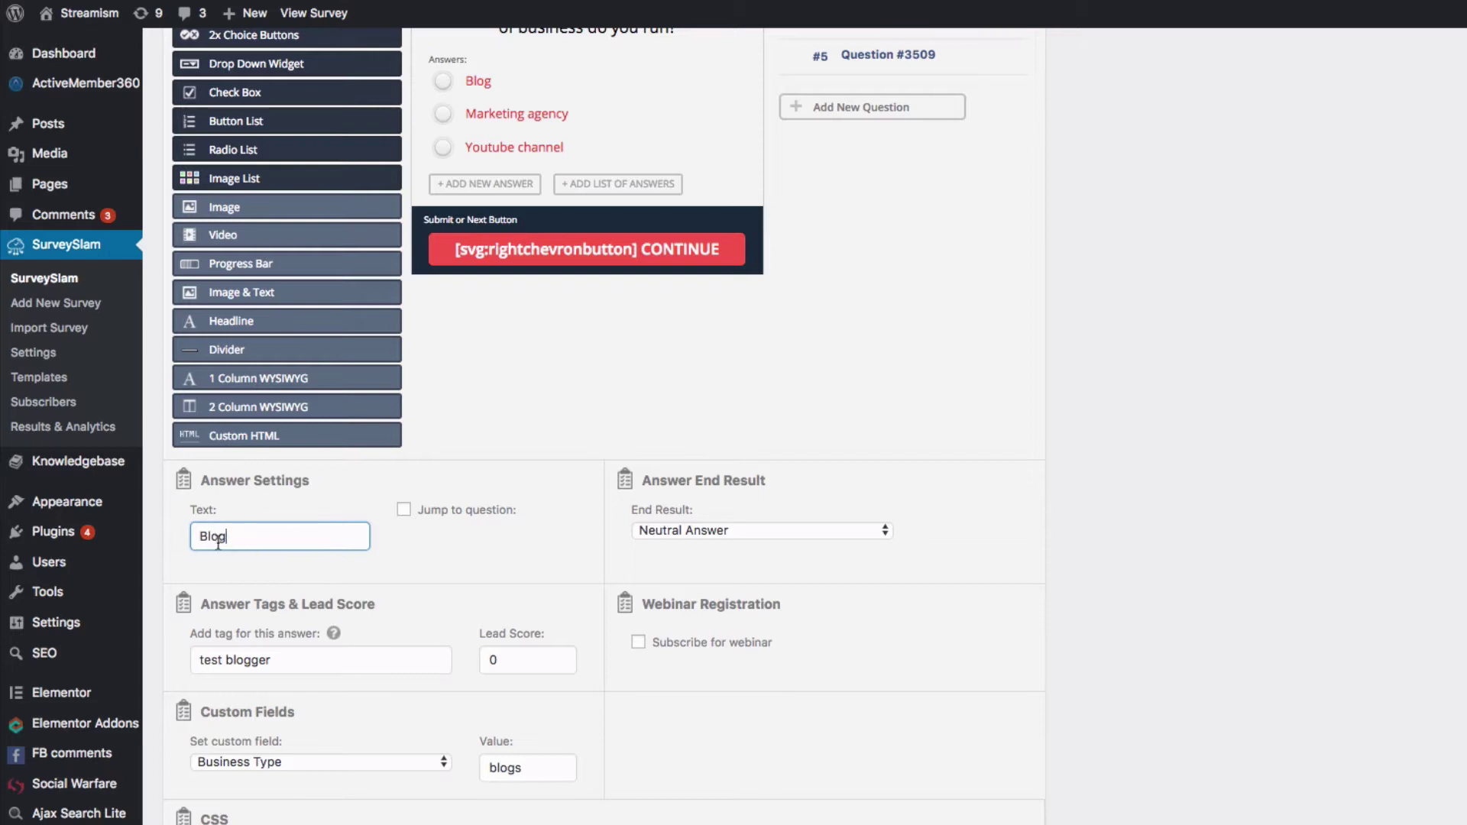
pyautogui.scroll(1, 639, 491)
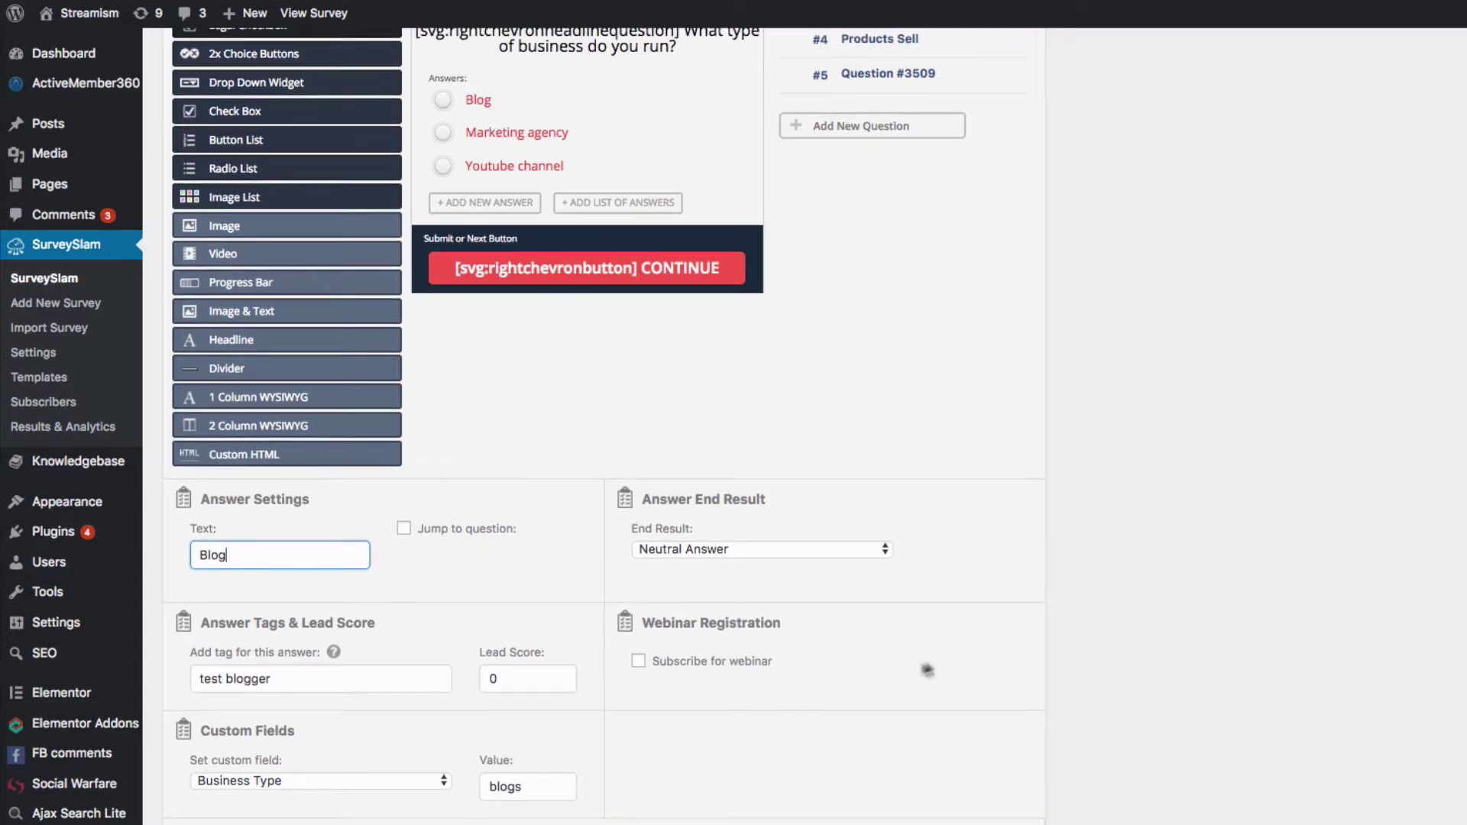
# Step: Inspect the settings and tags of the Marketing agency and Youtube channel answers
pyautogui.scroll(2, 546, 300)
pyautogui.click(511, 222)
pyautogui.click(516, 254)
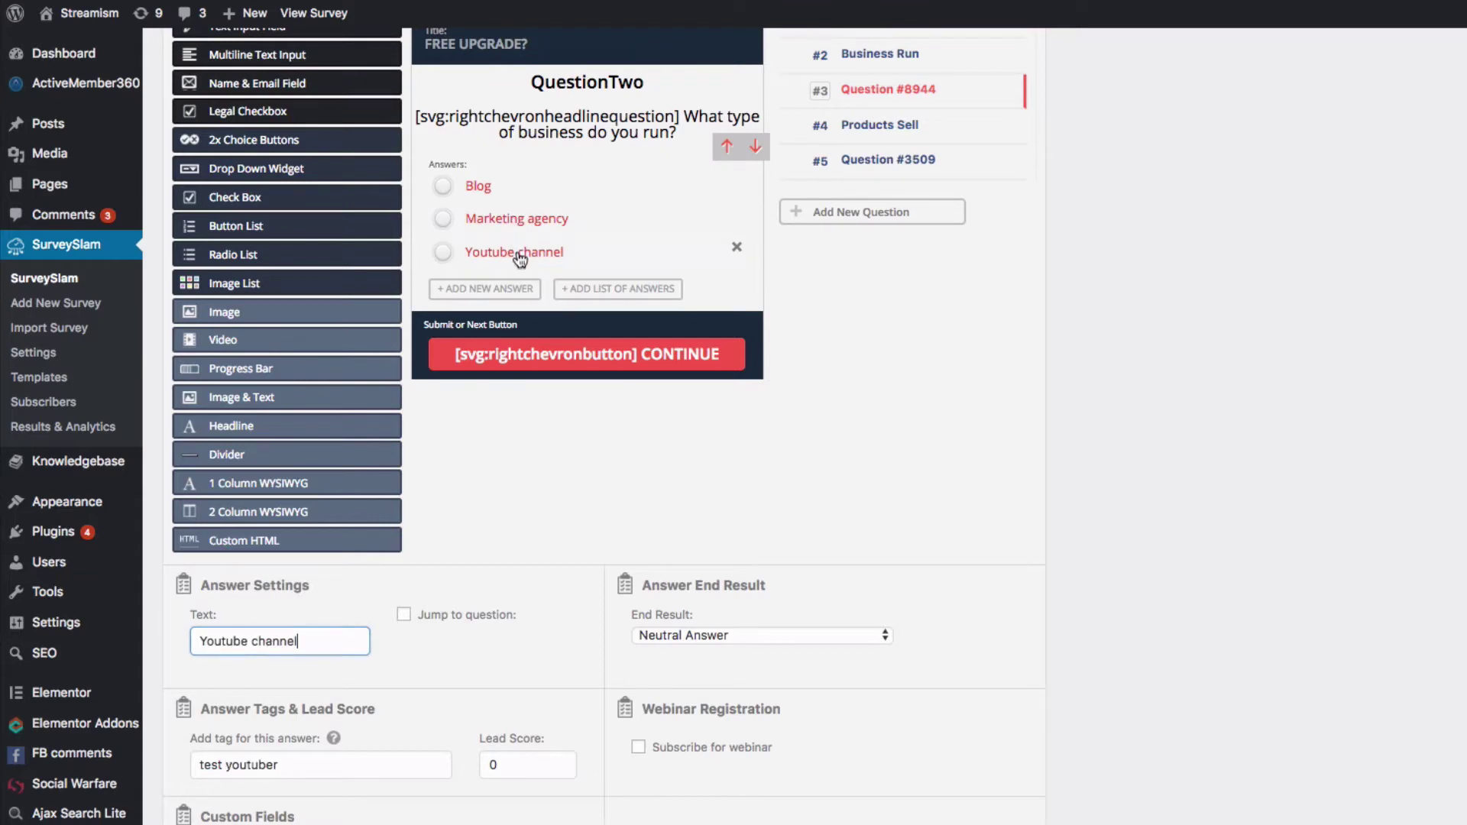
pyautogui.scroll(-1, 535, 366)
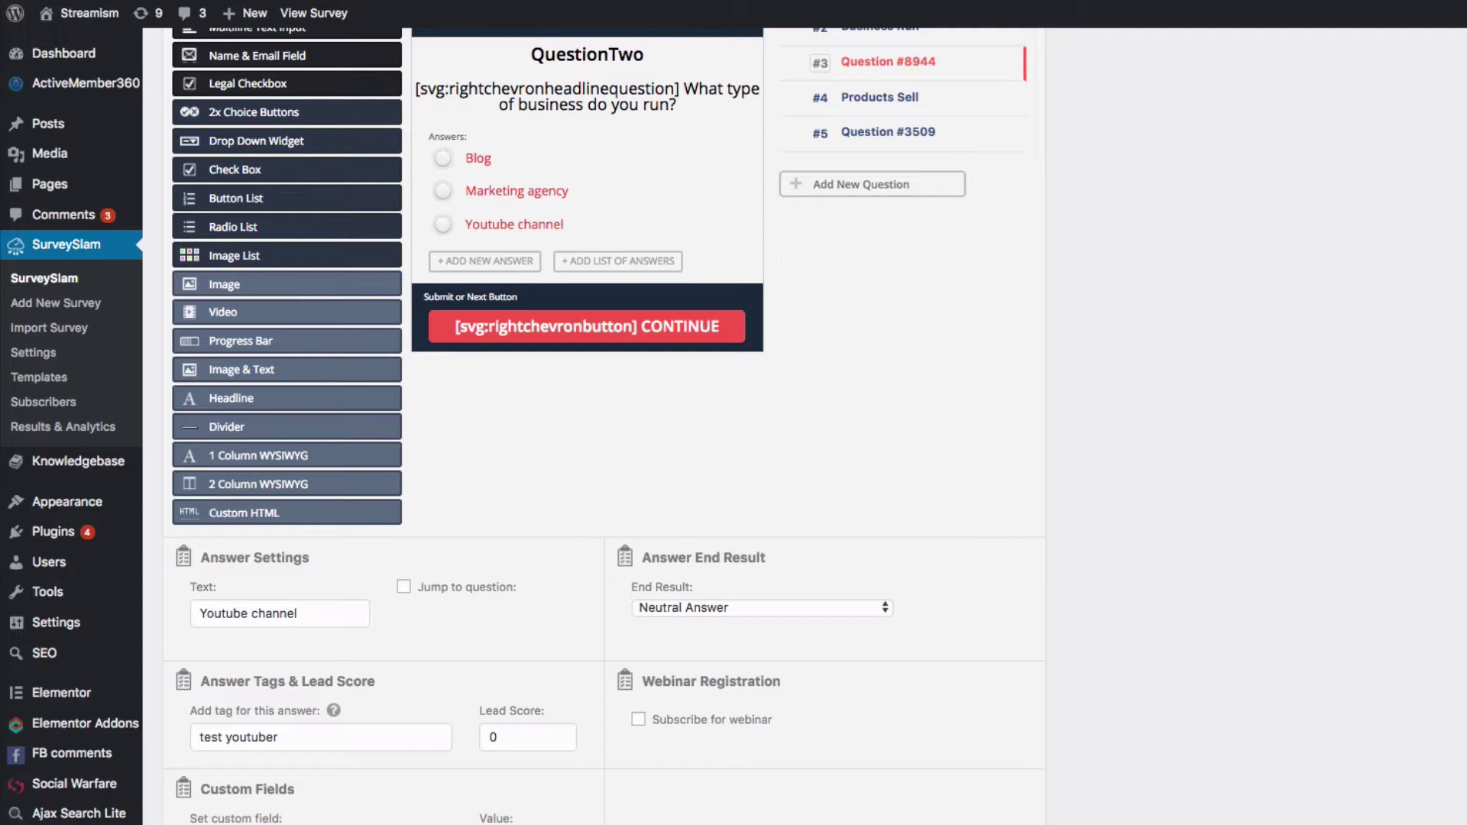
# Step: Open the Products Sell question and inspect the tag and custom field settings of its Analytics and conversion tracking answer
pyautogui.scroll(4, 877, 650)
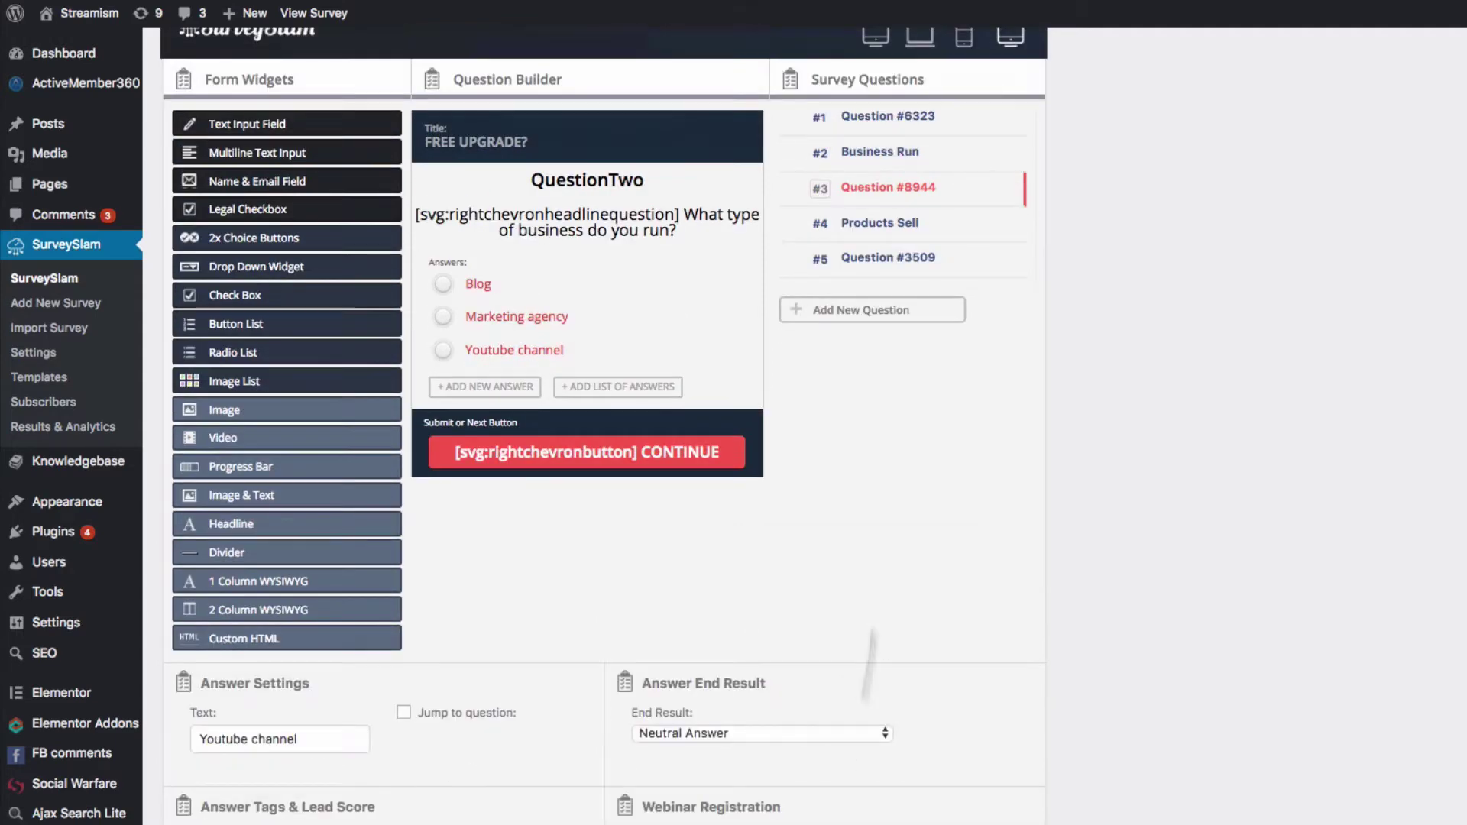
pyautogui.click(891, 223)
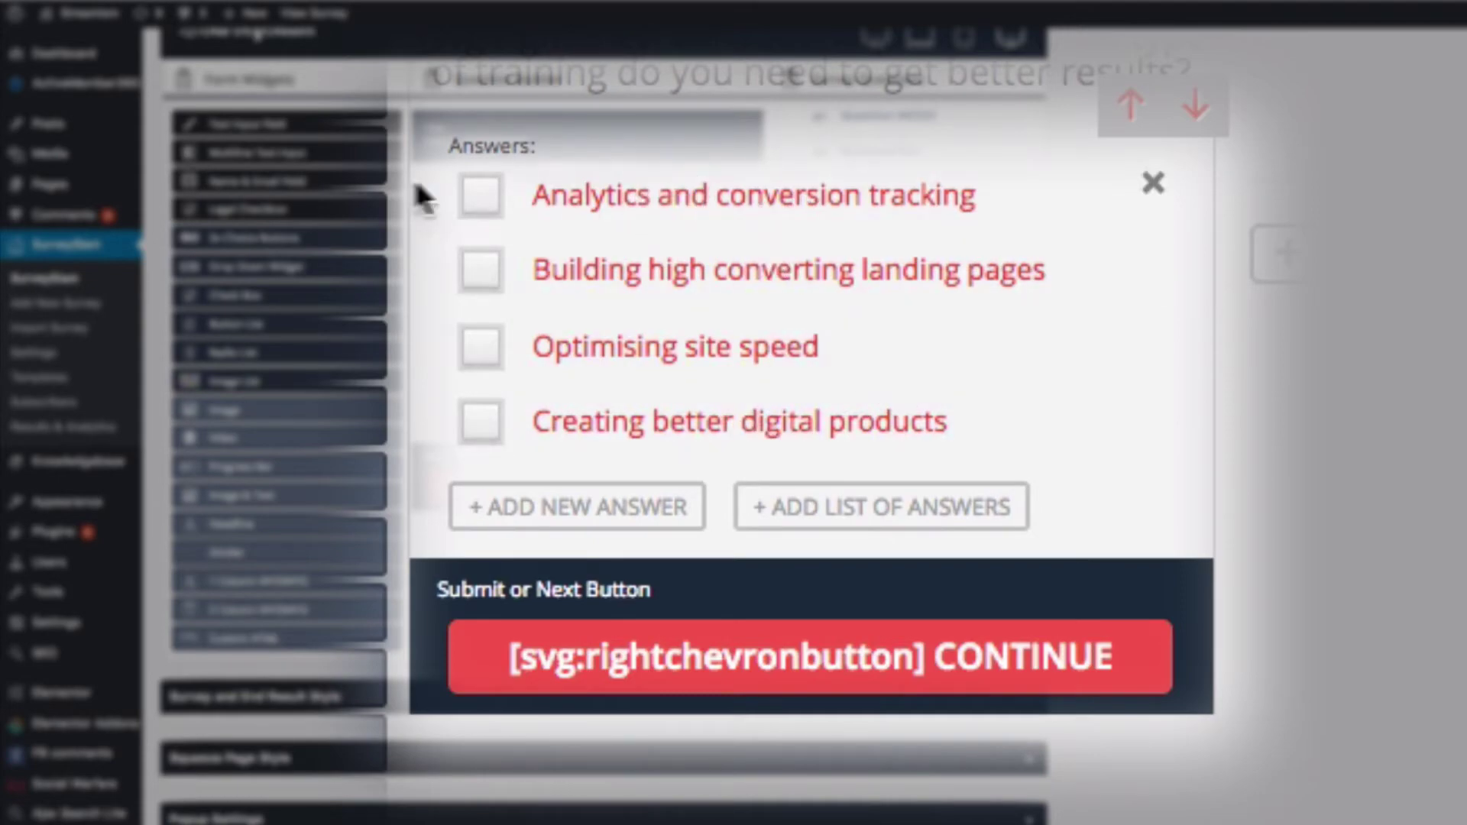
pyautogui.click(664, 196)
pyautogui.scroll(-3, 650, 627)
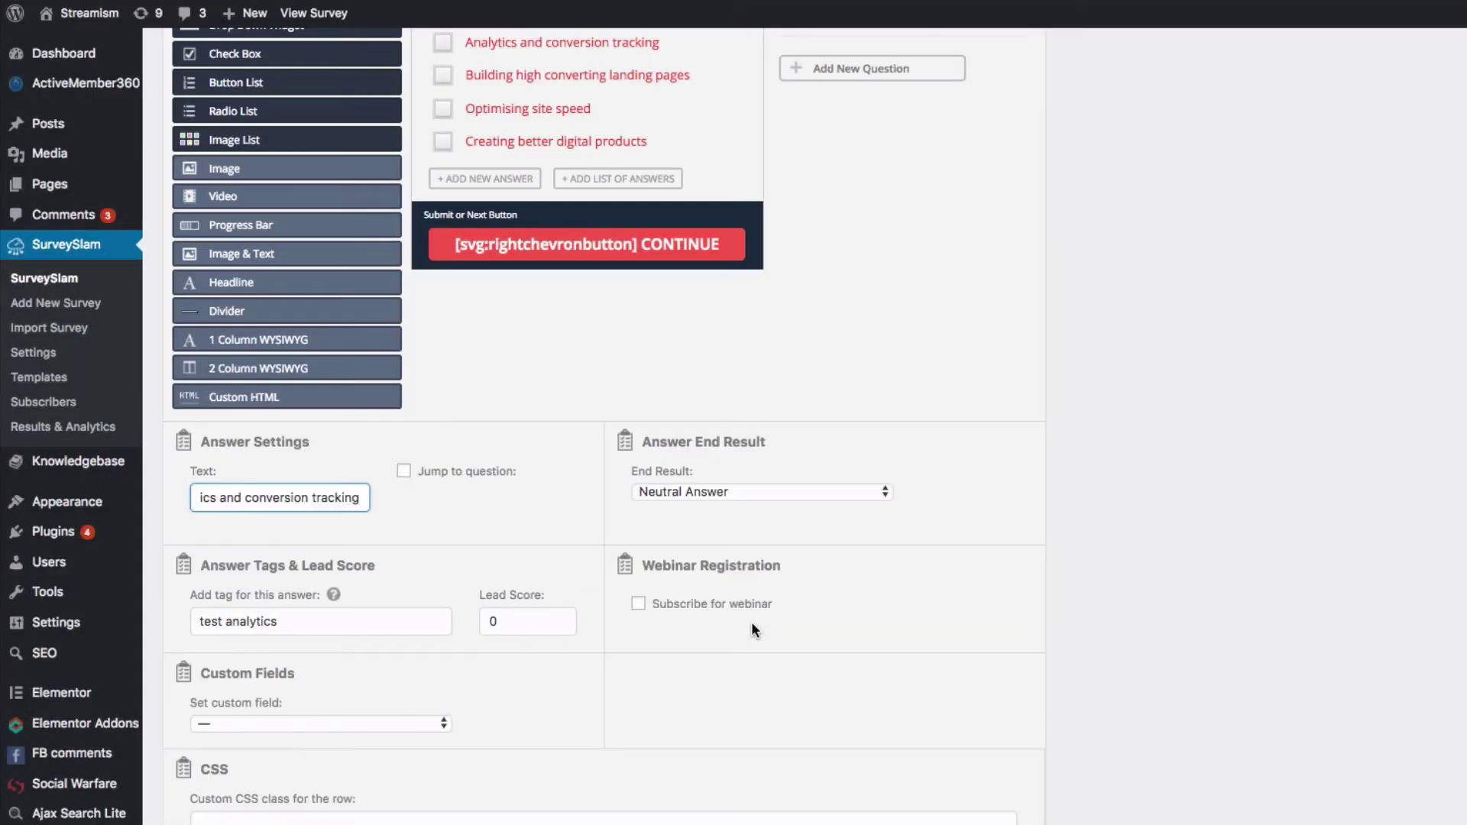
pyautogui.scroll(2, 917, 581)
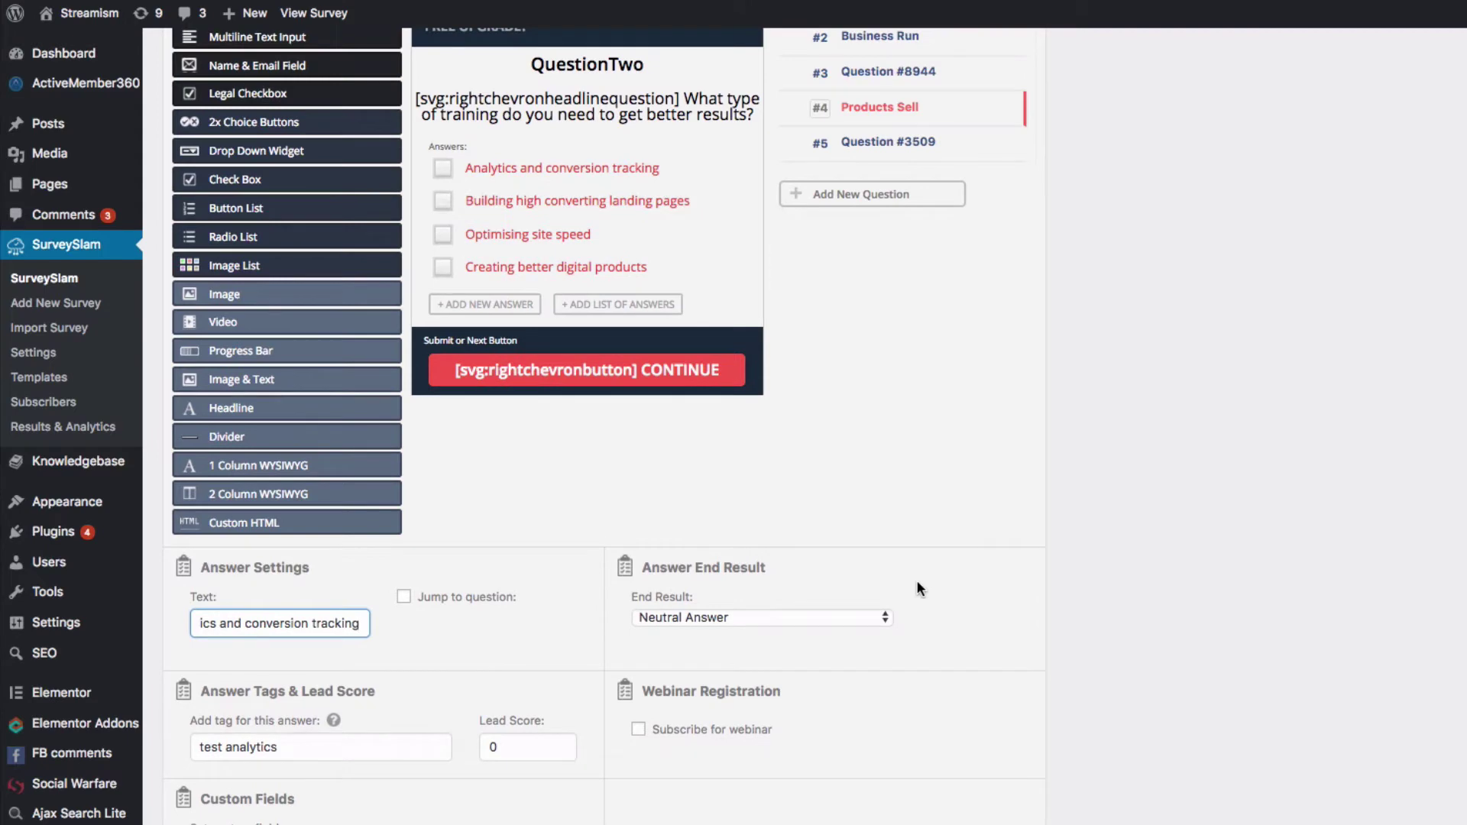
# Step: Review the Single end results settings, including the autoresponder integration, subscriber tag and redirect options
pyautogui.scroll(-15, 1016, 599)
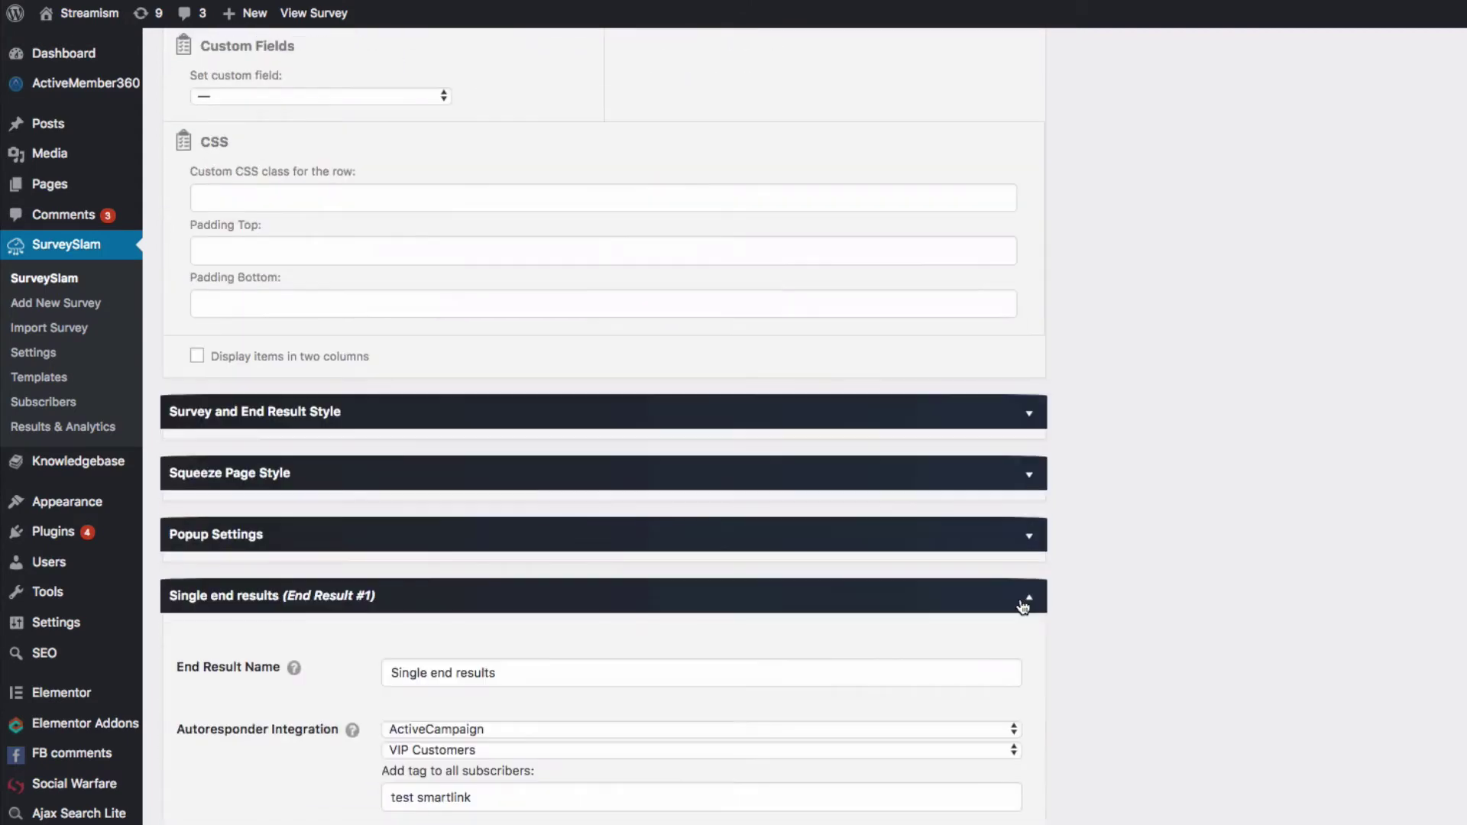
pyautogui.scroll(-2, 1133, 611)
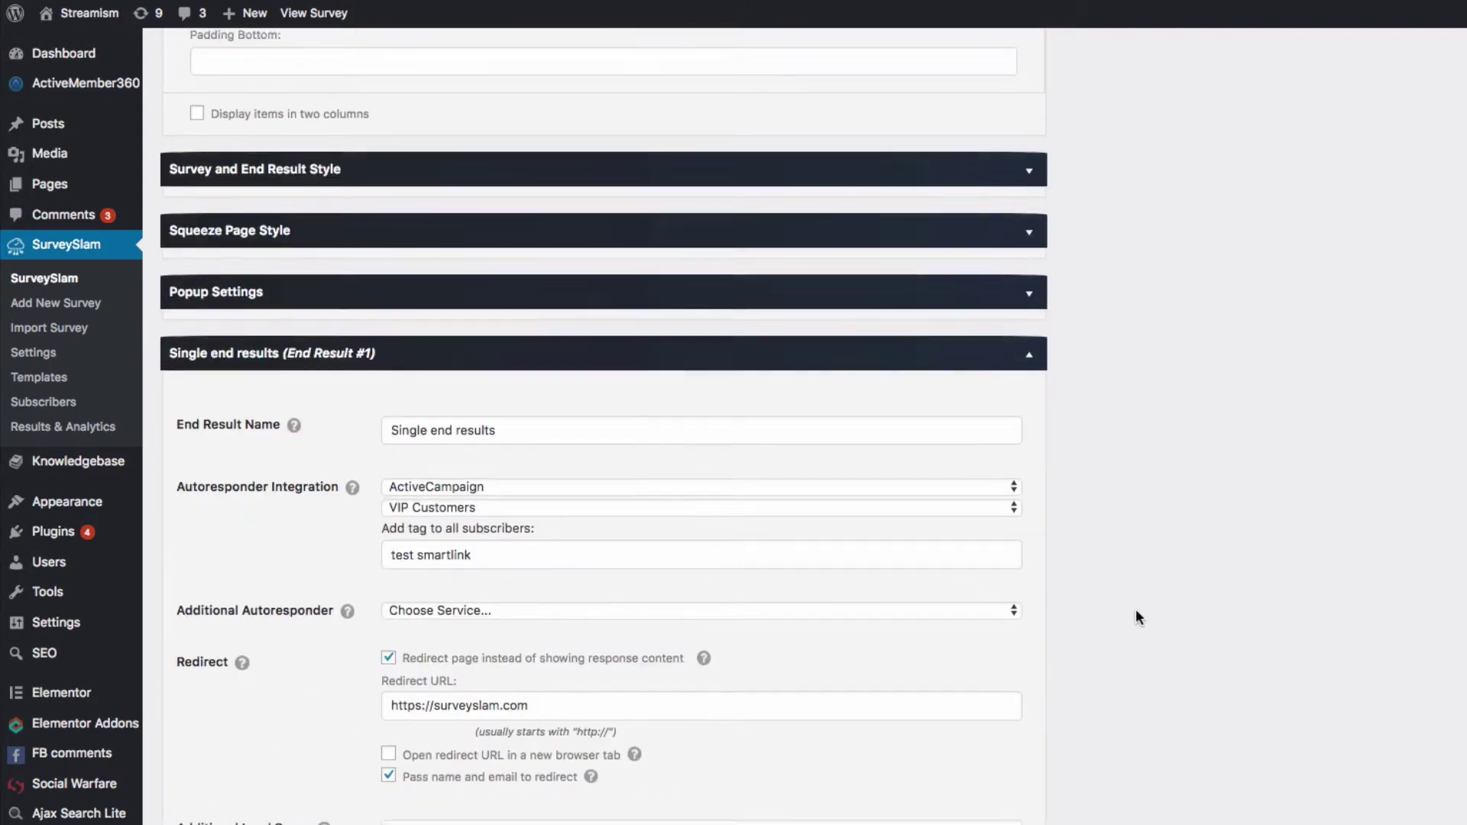
pyautogui.scroll(-2, 1120, 625)
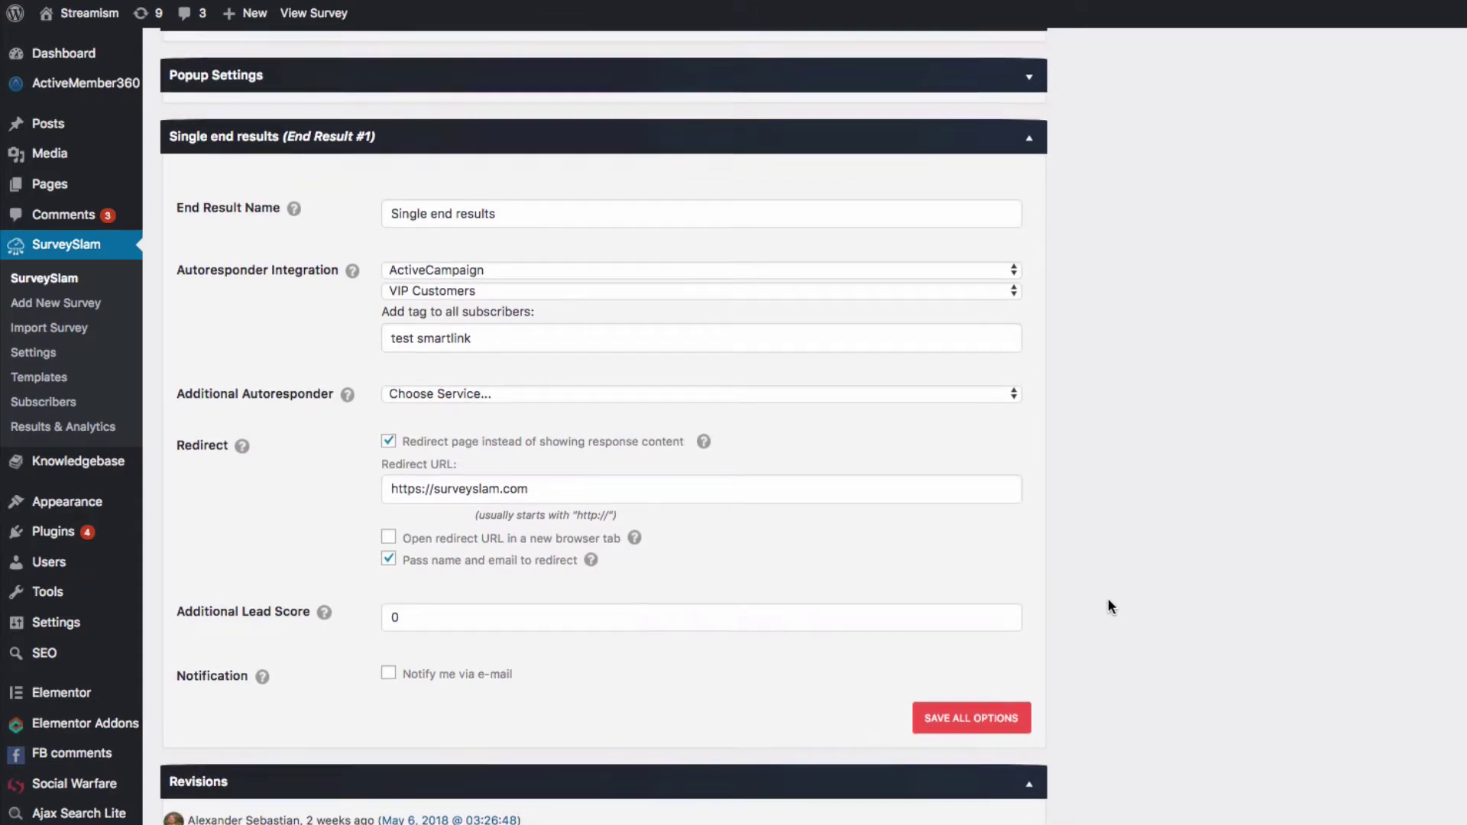
# Step: Check the subscriber tag in the Single end results settings and open the ActiveCampaign automation's "Tag test smartlink is added" trigger
pyautogui.scroll(2, 1108, 604)
pyautogui.click(525, 419)
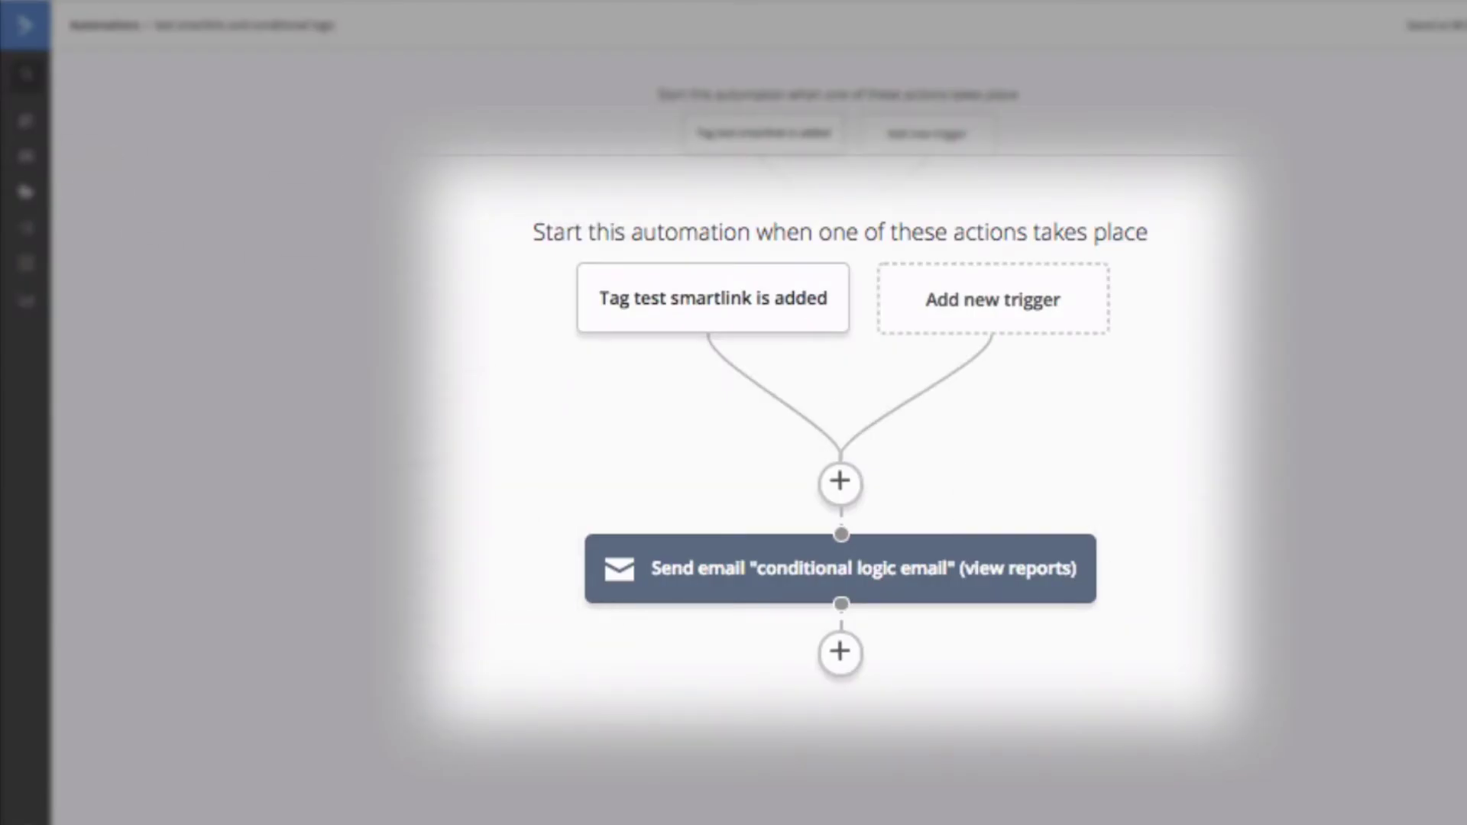
pyautogui.moveTo(685, 311)
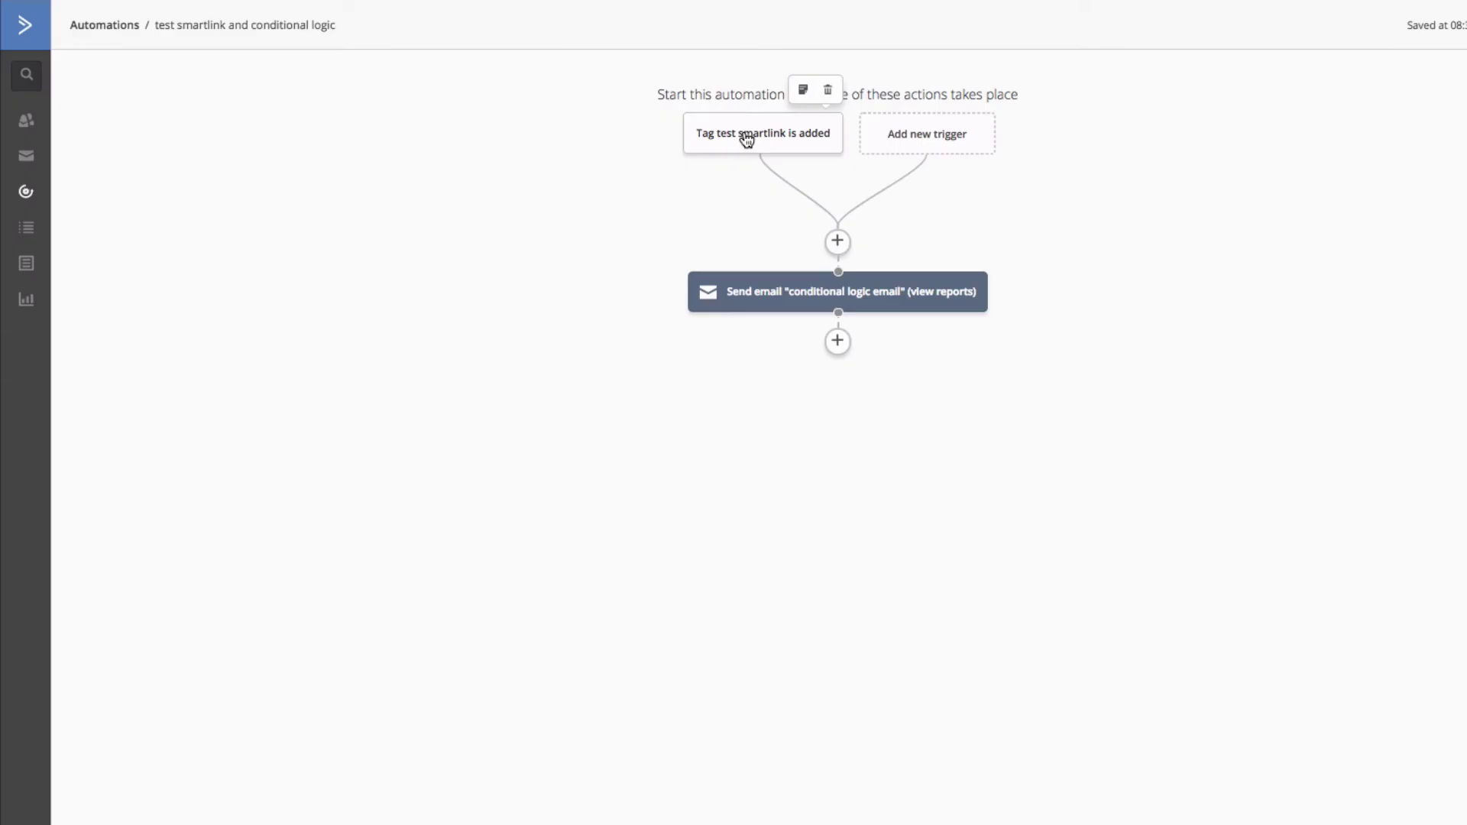
pyautogui.click(747, 140)
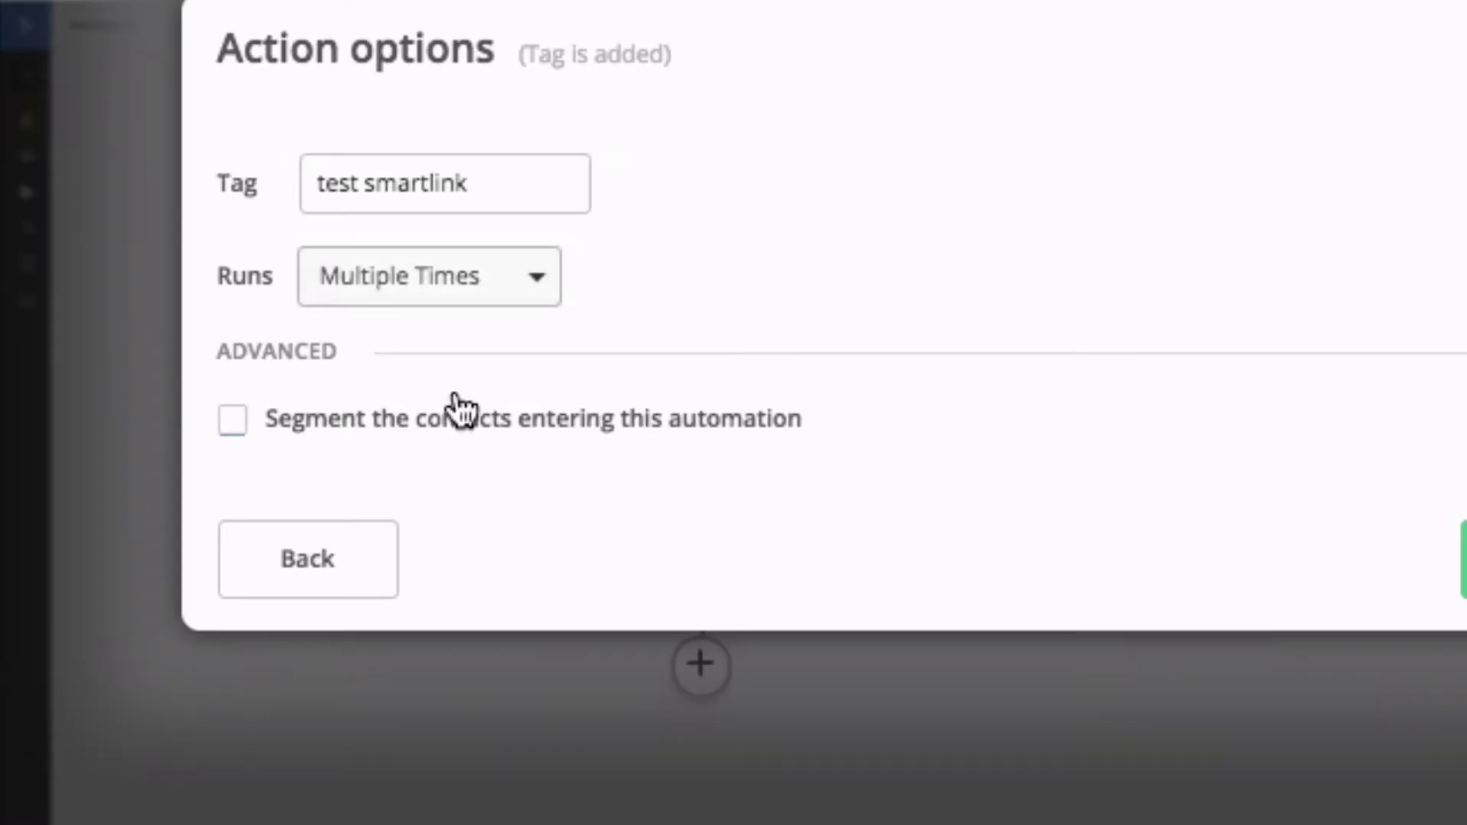
# Step: Try setting the trigger to run Once, compare its tag with the survey's subscriber tag, and close the options without saving
pyautogui.click(417, 277)
pyautogui.click(377, 354)
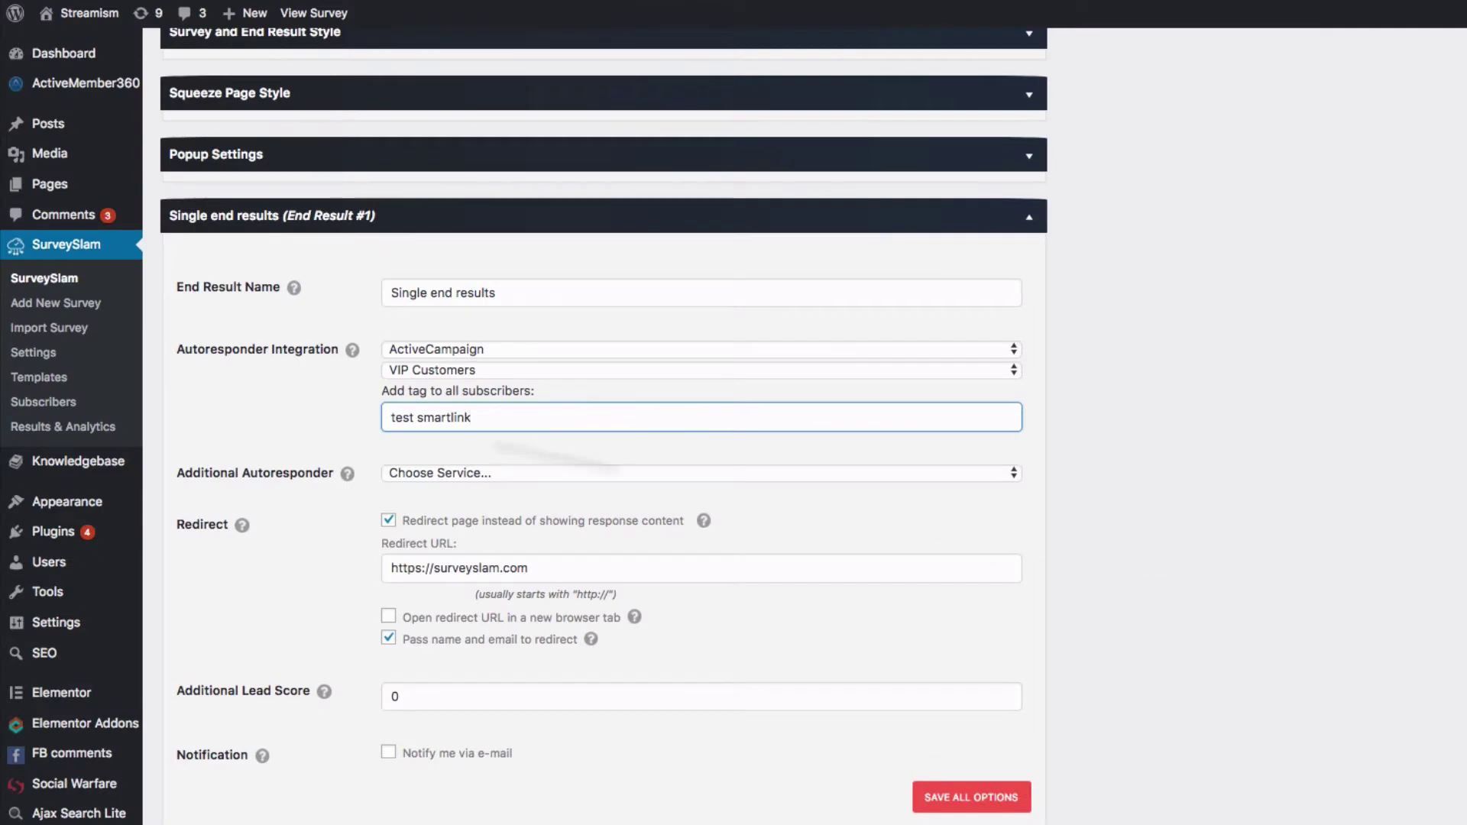
pyautogui.moveTo(512, 417); pyautogui.dragTo(340, 416)
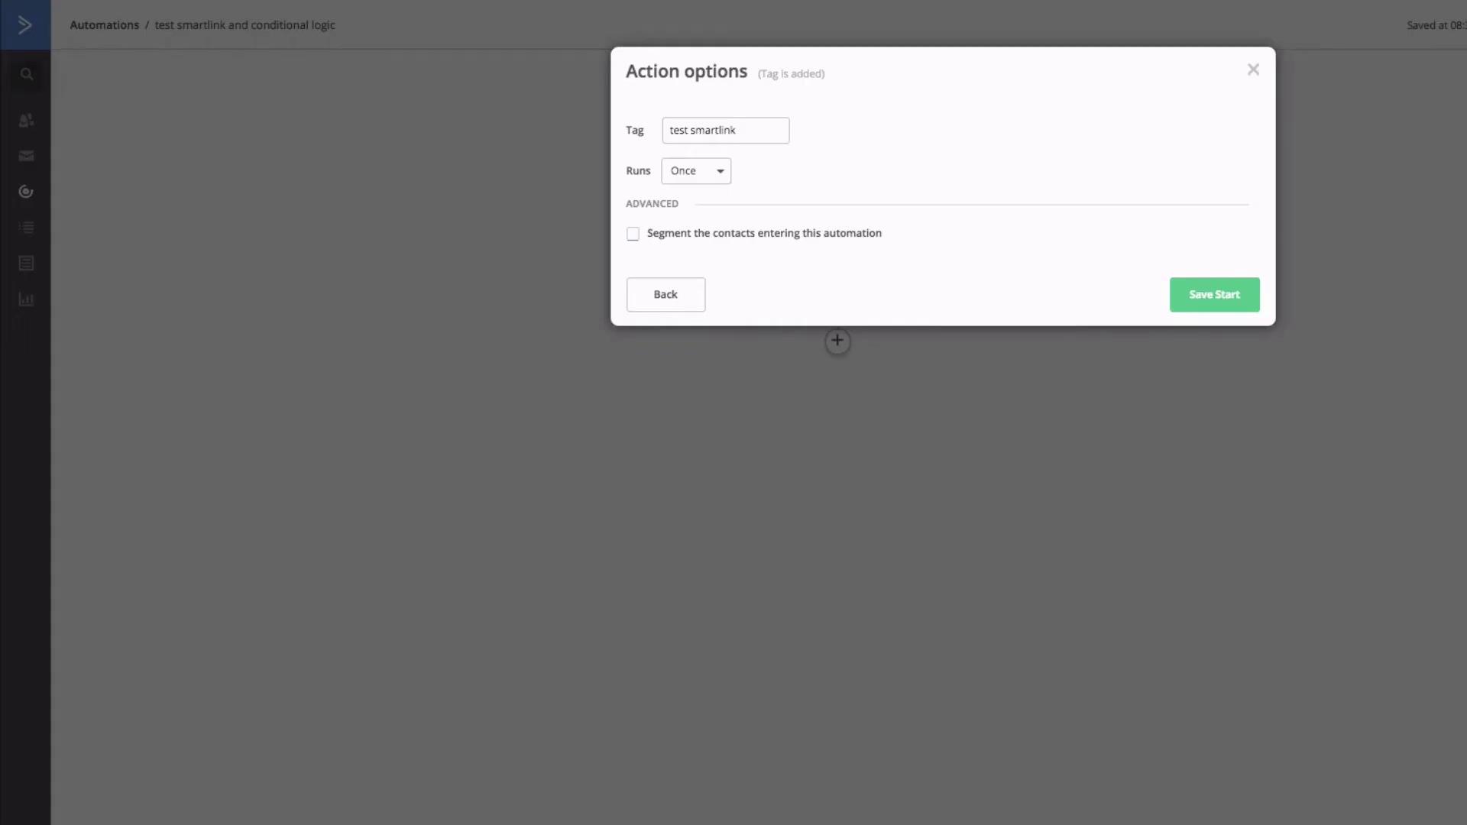
pyautogui.click(1252, 70)
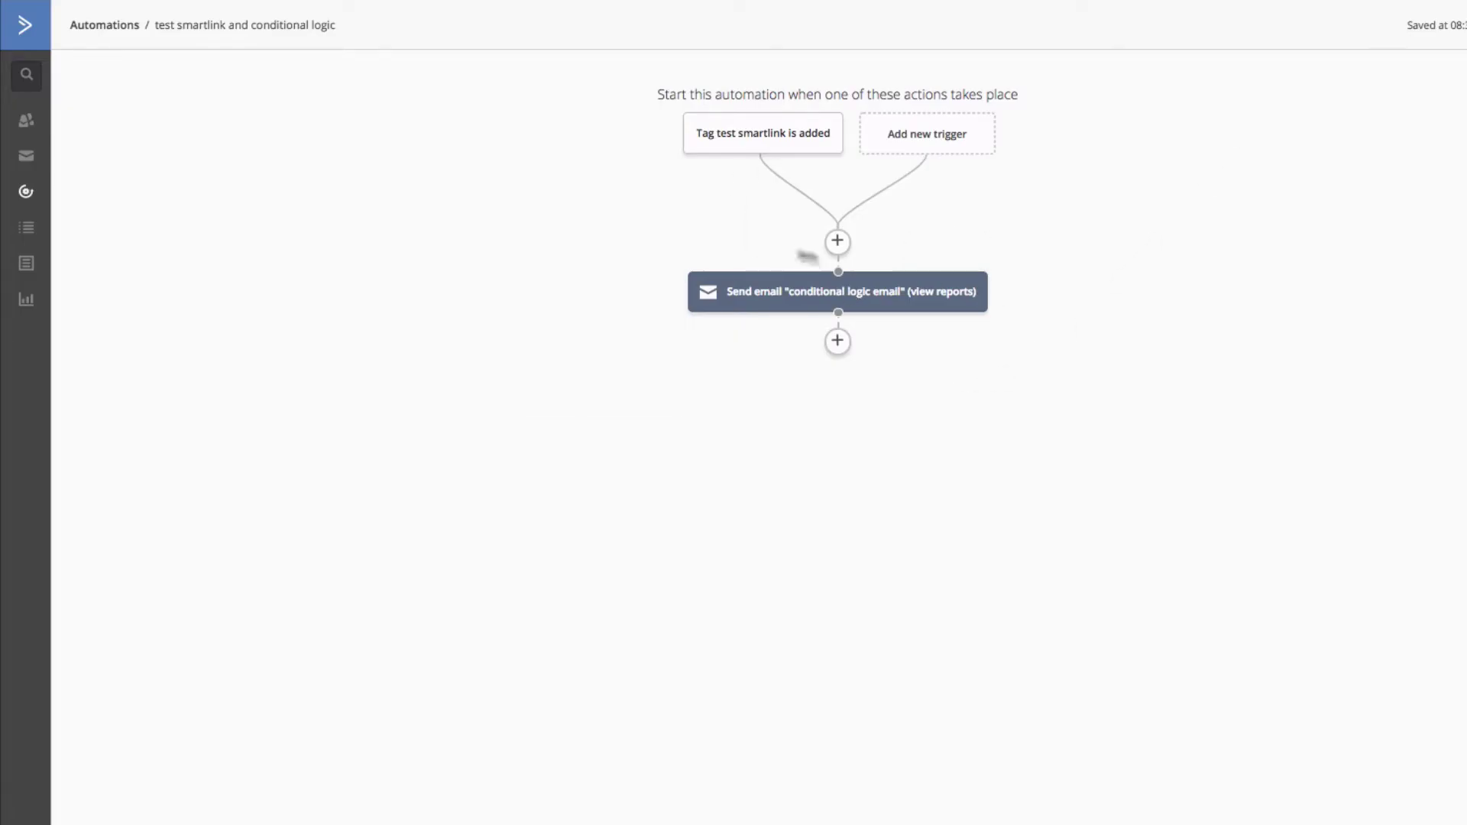
# Step: Open the automation's "conditional logic email" in the email designer
pyautogui.moveTo(804, 297)
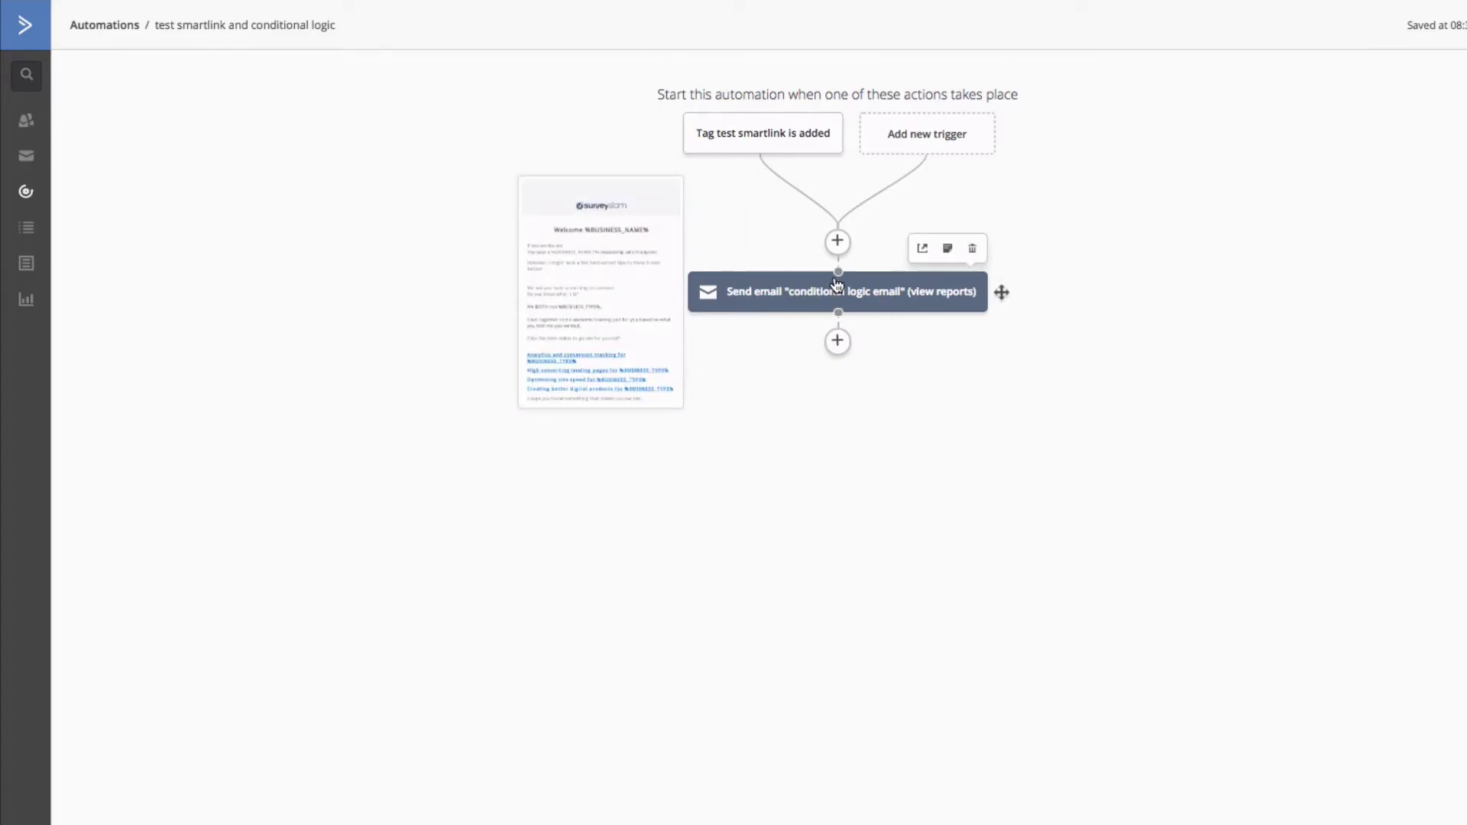
pyautogui.click(798, 295)
pyautogui.click(761, 267)
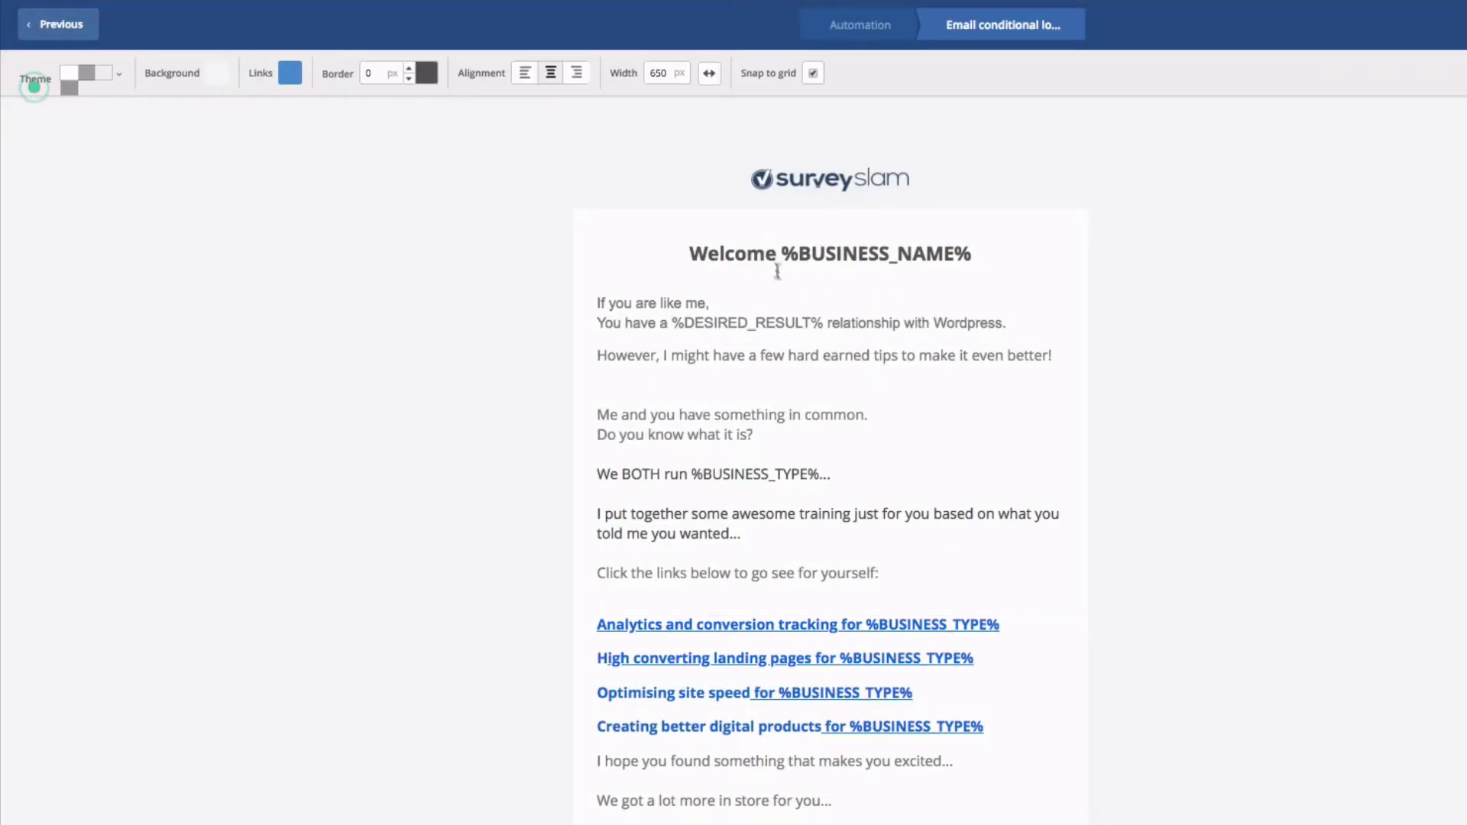
# Step: Replace the "Welcome %BUSINESS_NAME%" text in the email heading with "Hello"
pyautogui.click(810, 254)
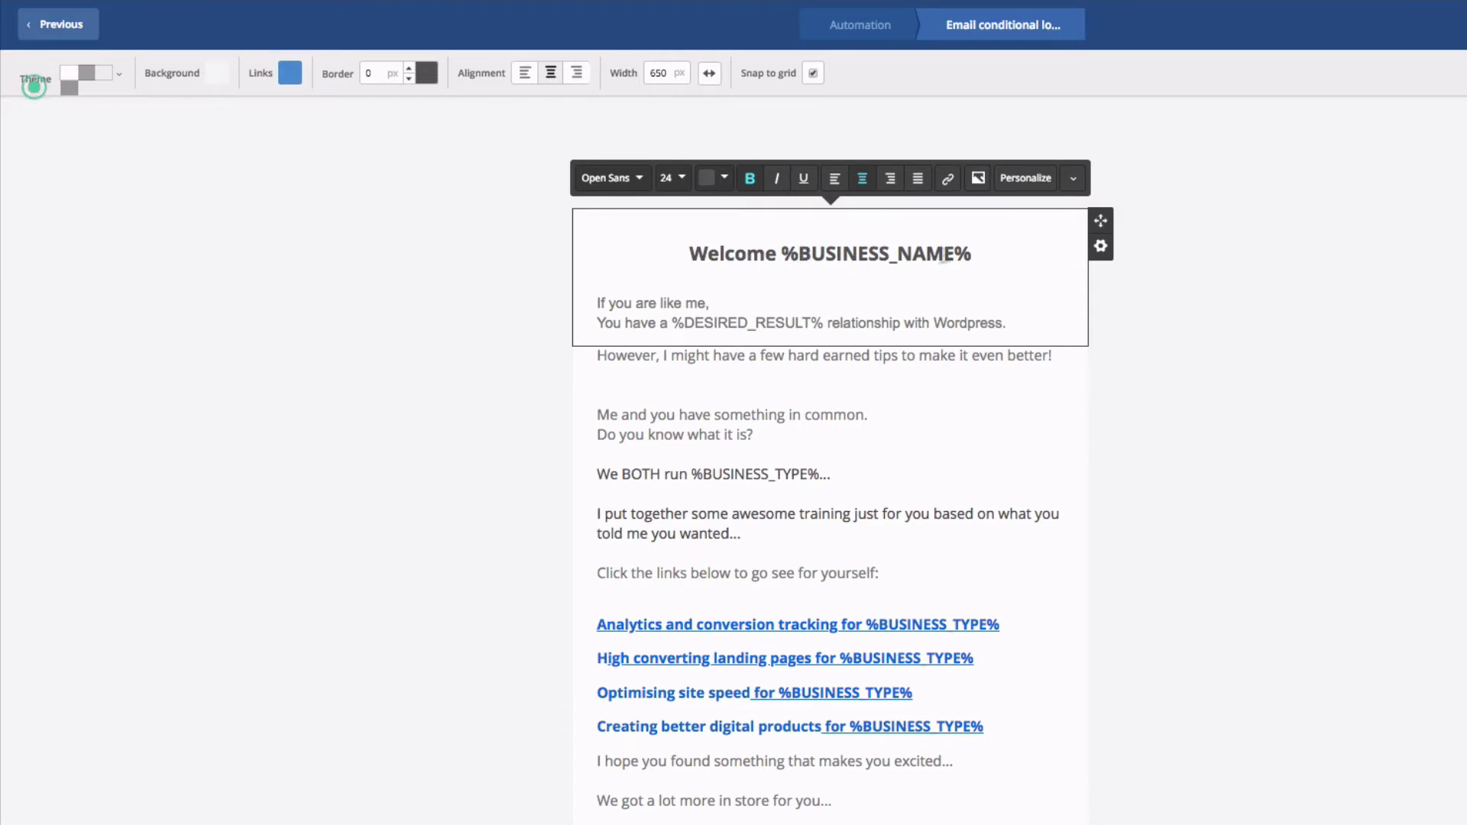
pyautogui.click(990, 263)
pyautogui.moveTo(969, 256); pyautogui.dragTo(770, 259)
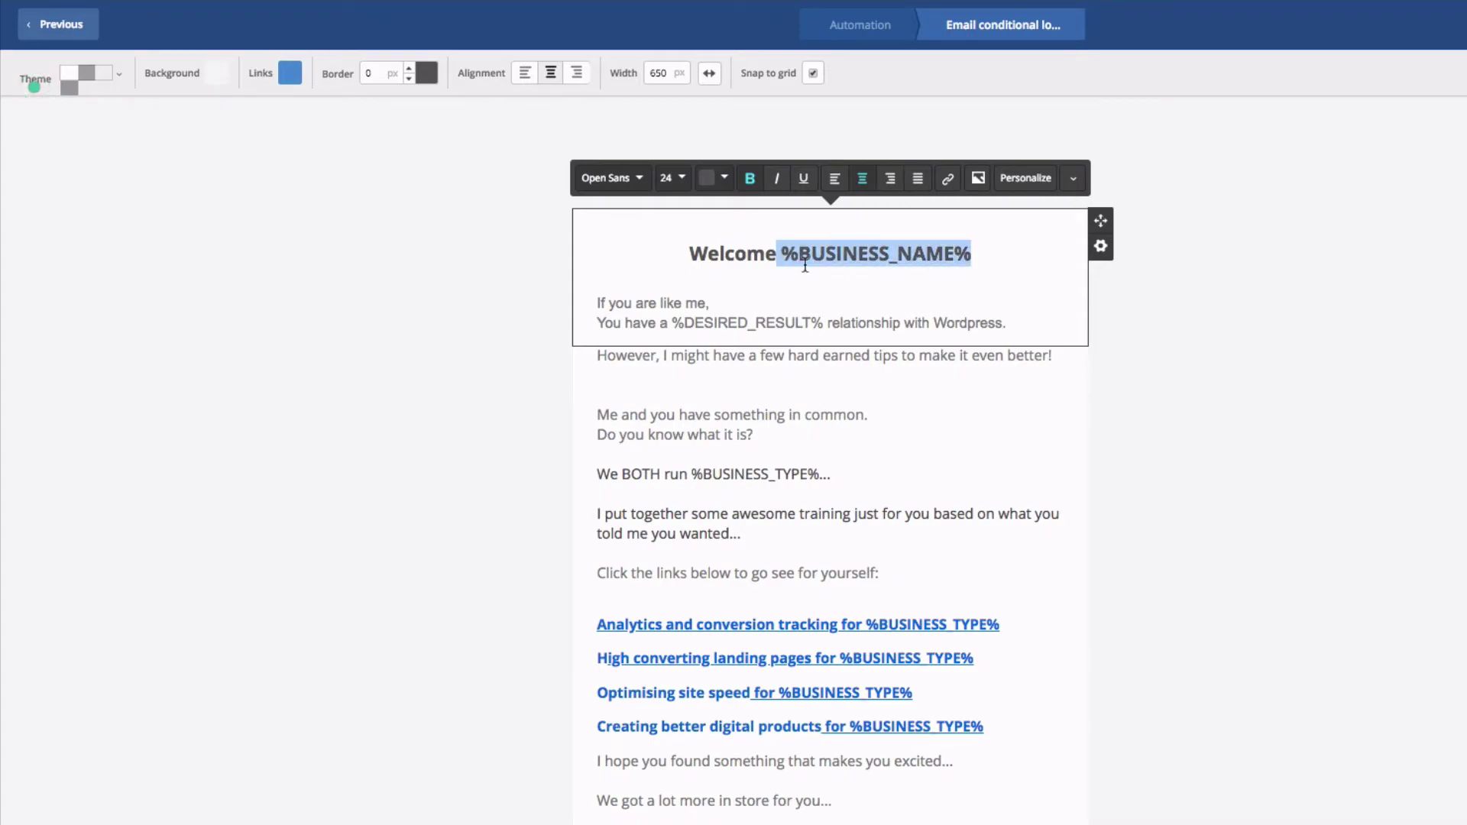
pyautogui.press('BackSpace')
pyautogui.press('BackSpace')
pyautogui.press('BackSpace')
pyautogui.press('BackSpace')
pyautogui.press('BackSpace')
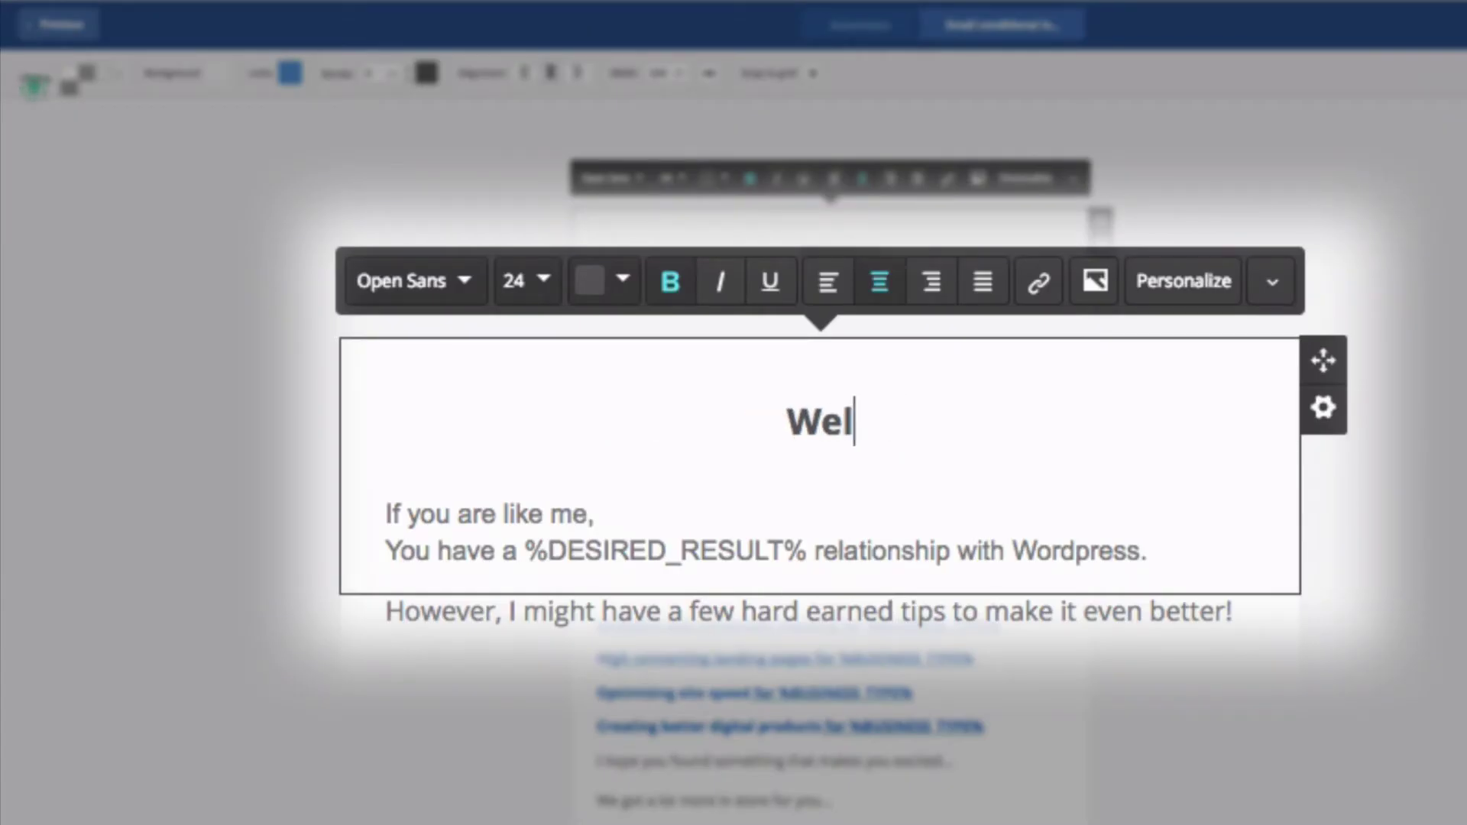
pyautogui.press('BackSpace')
pyautogui.press('BackSpace')
pyautogui.press('BackSpace')
pyautogui.write('Hello')
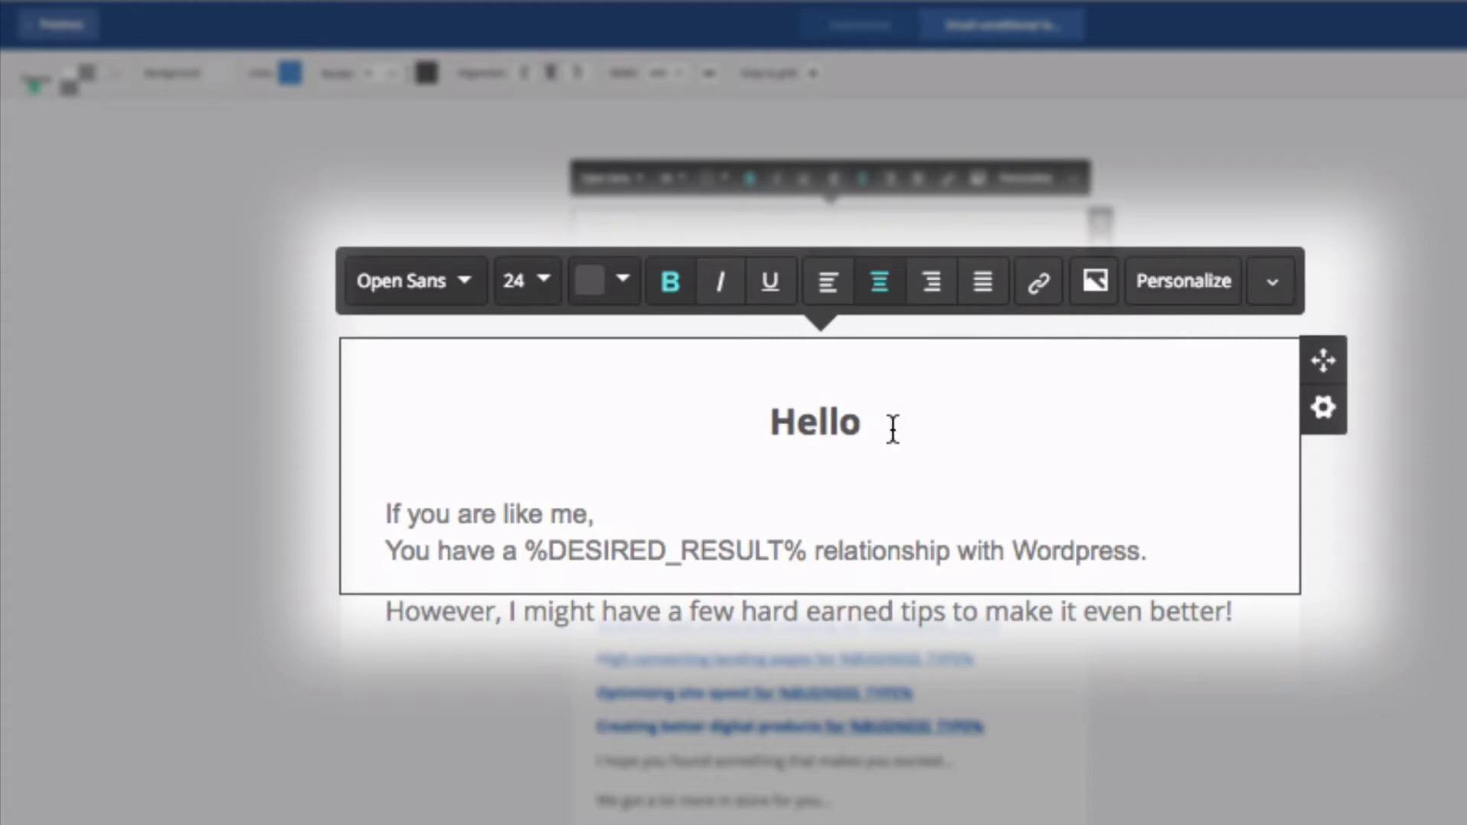
# Step: Insert the Business Name contact personalization after "Hello" in the heading and end it with "..."
pyautogui.click(1172, 295)
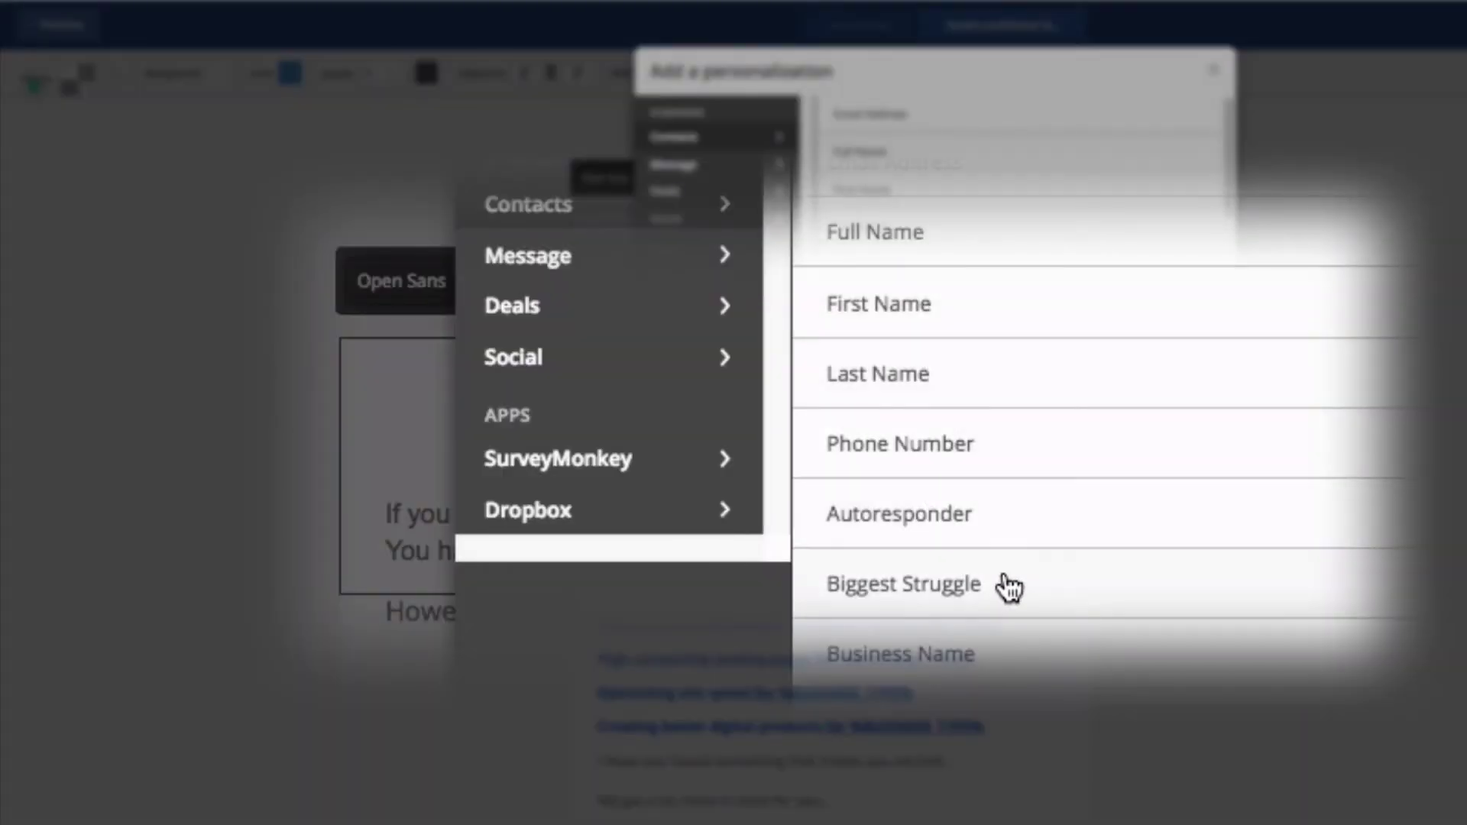
pyautogui.scroll(-1, 1001, 588)
pyautogui.scroll(-2, 976, 632)
pyautogui.scroll(-1, 990, 657)
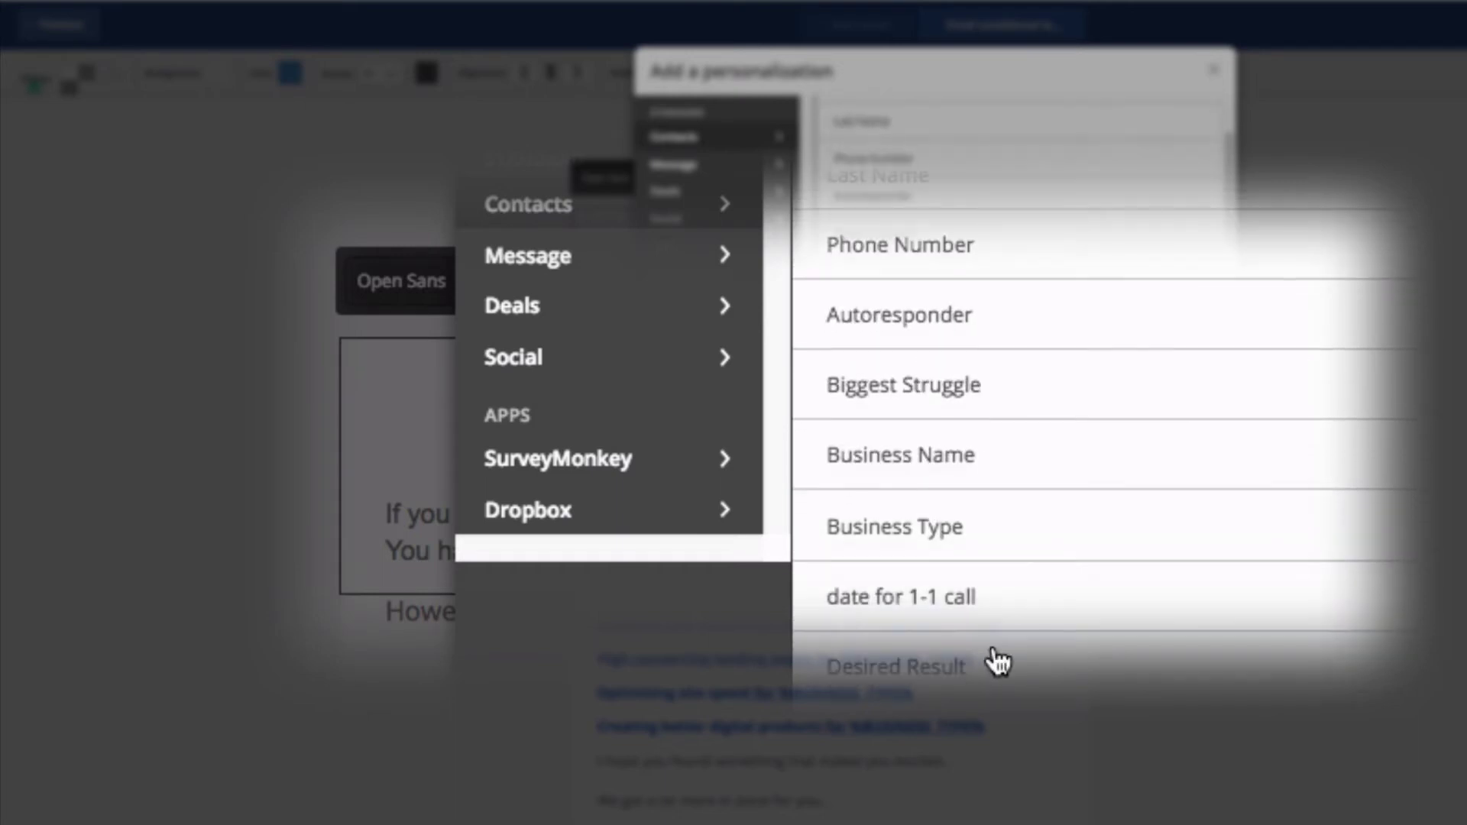
pyautogui.scroll(1, 945, 403)
pyautogui.click(936, 489)
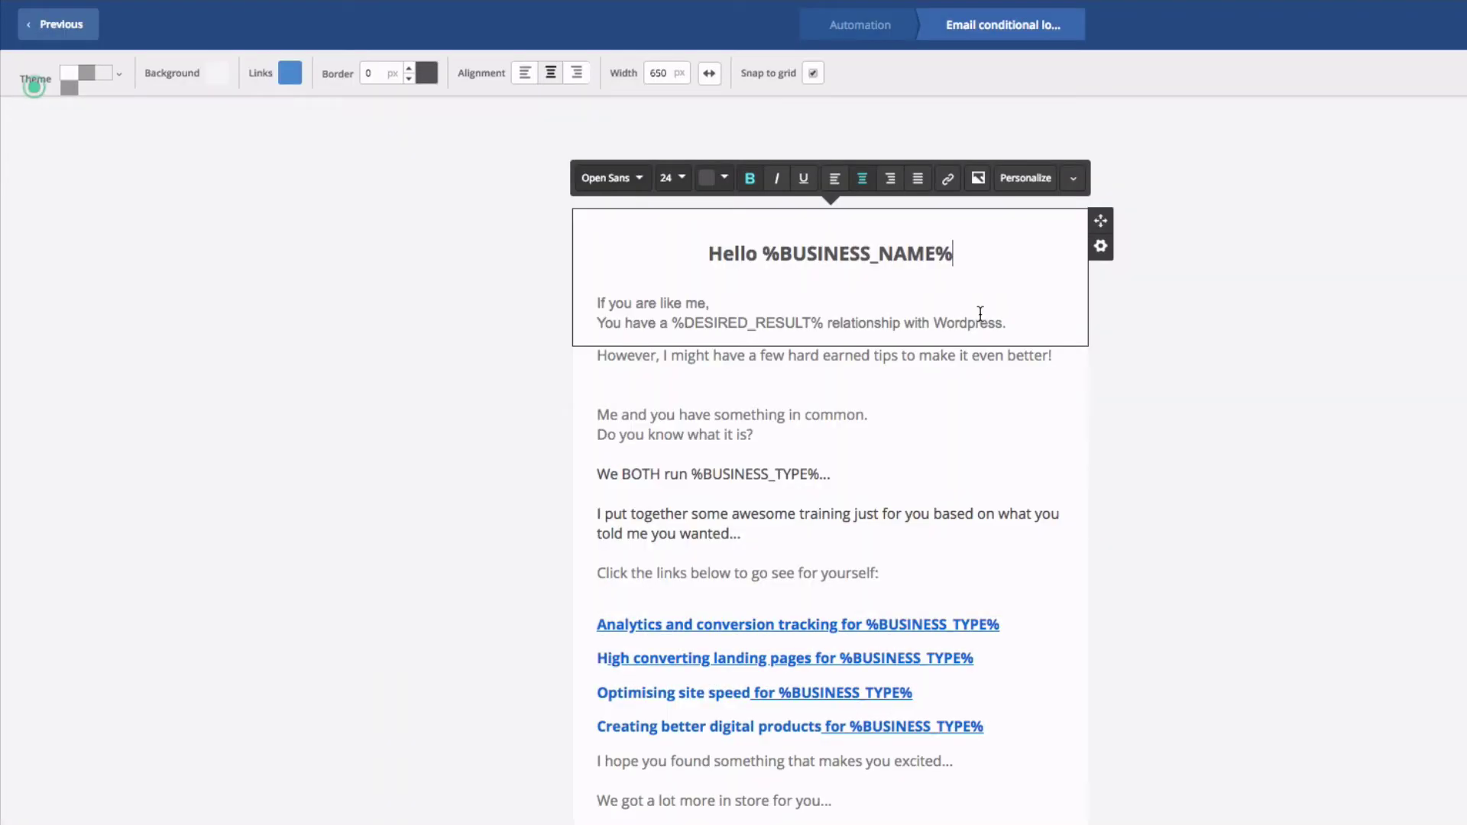
pyautogui.write('...')
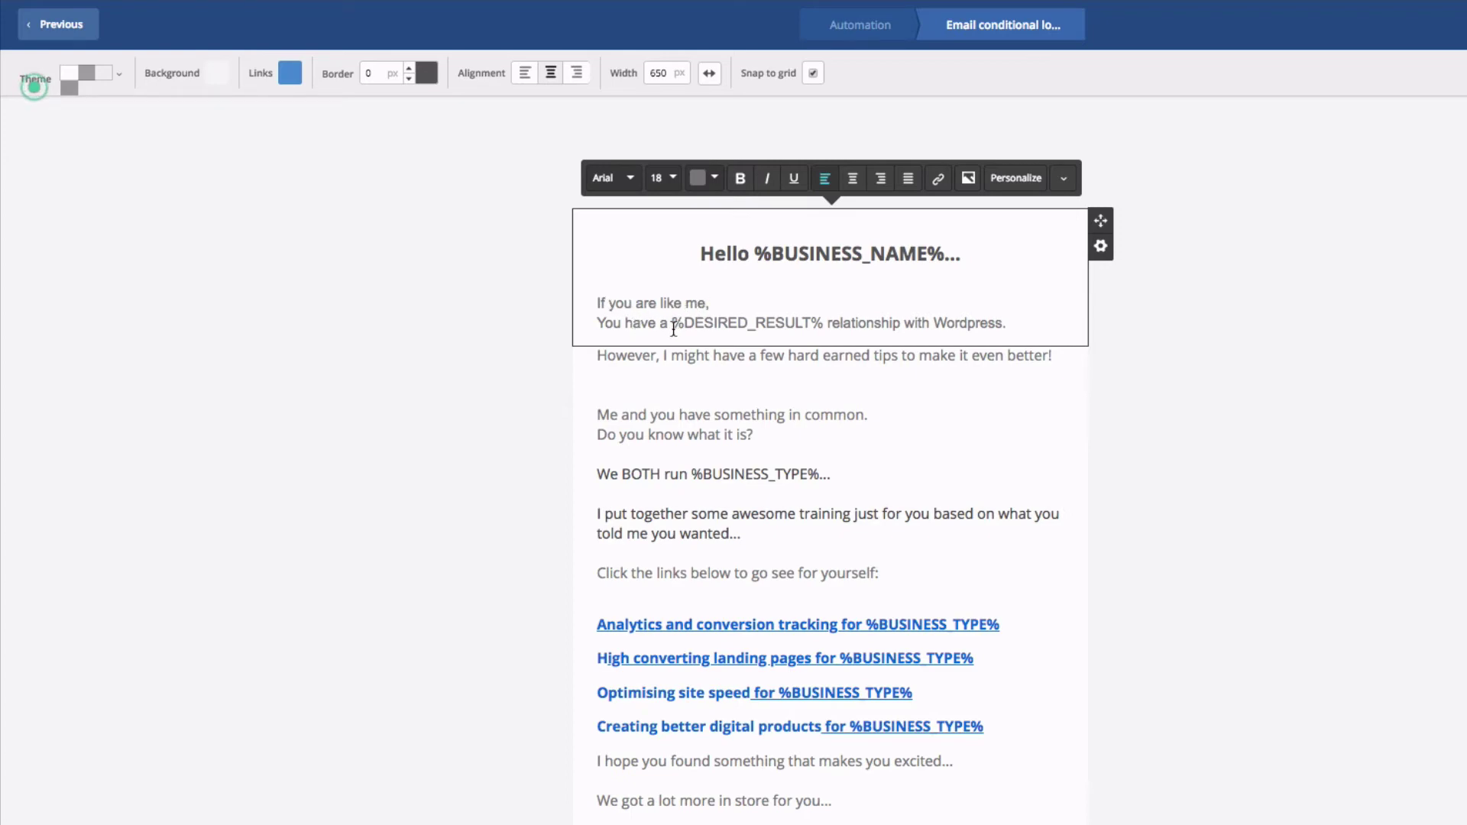
# Step: Check survey Question #6323, then delete the %DESIRED_RESULT% placeholder in the "You have a" sentence and reinsert the Desired Result personalization
pyautogui.moveTo(674, 322); pyautogui.dragTo(823, 322)
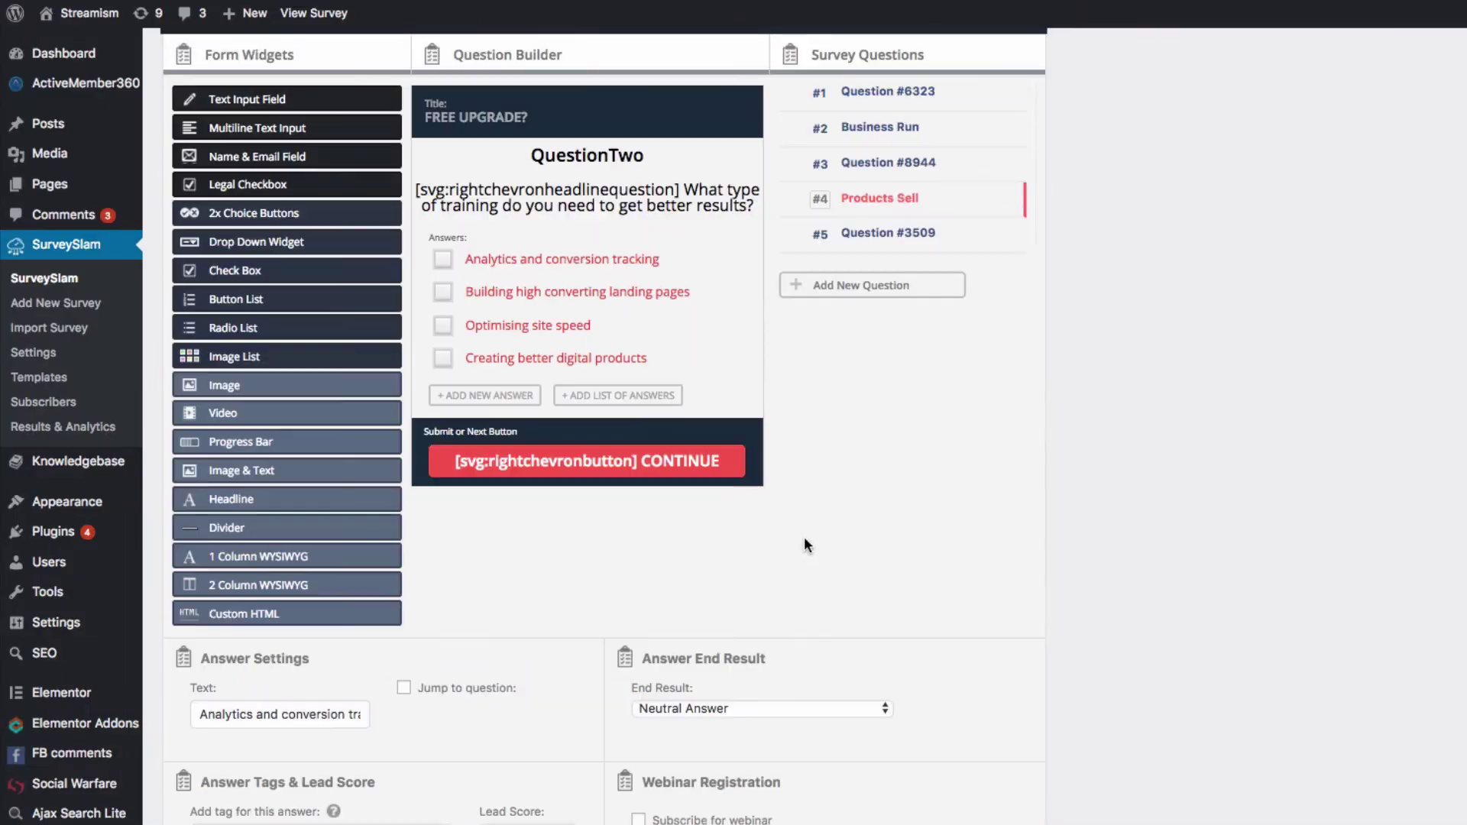
pyautogui.scroll(5, 804, 537)
pyautogui.click(885, 585)
pyautogui.scroll(-2, 975, 768)
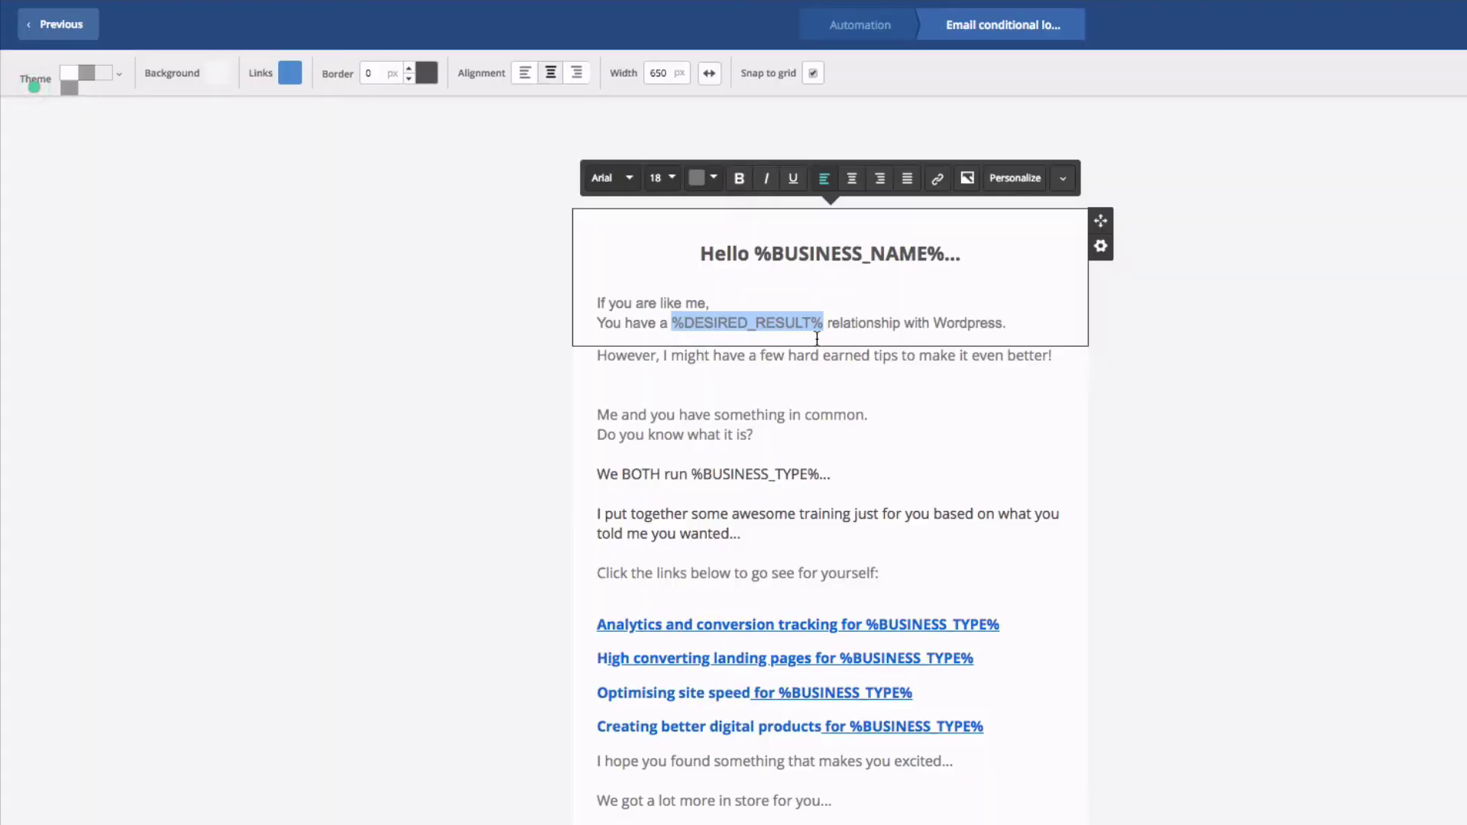
pyautogui.press('BackSpace')
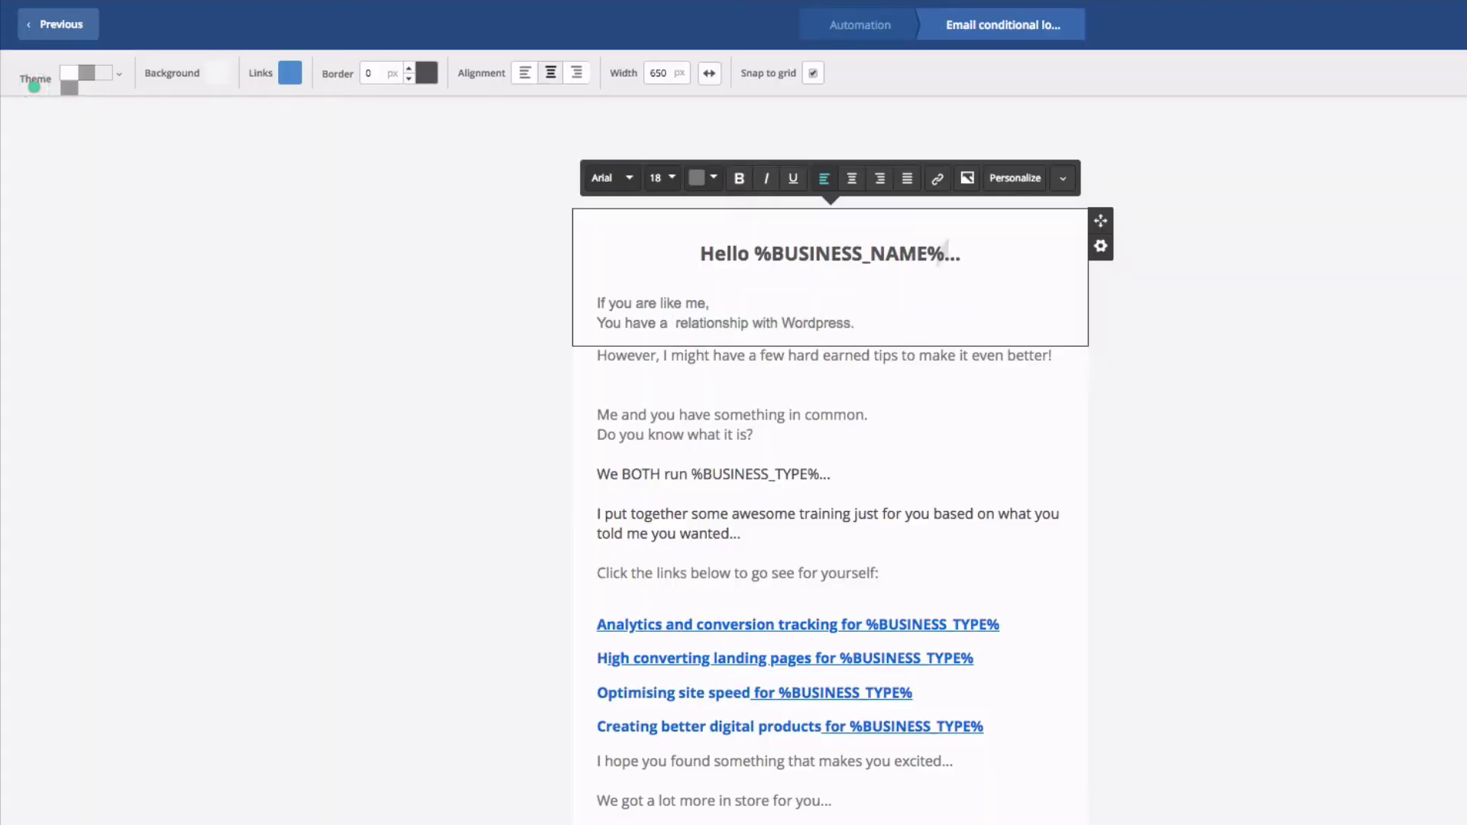
pyautogui.click(1022, 178)
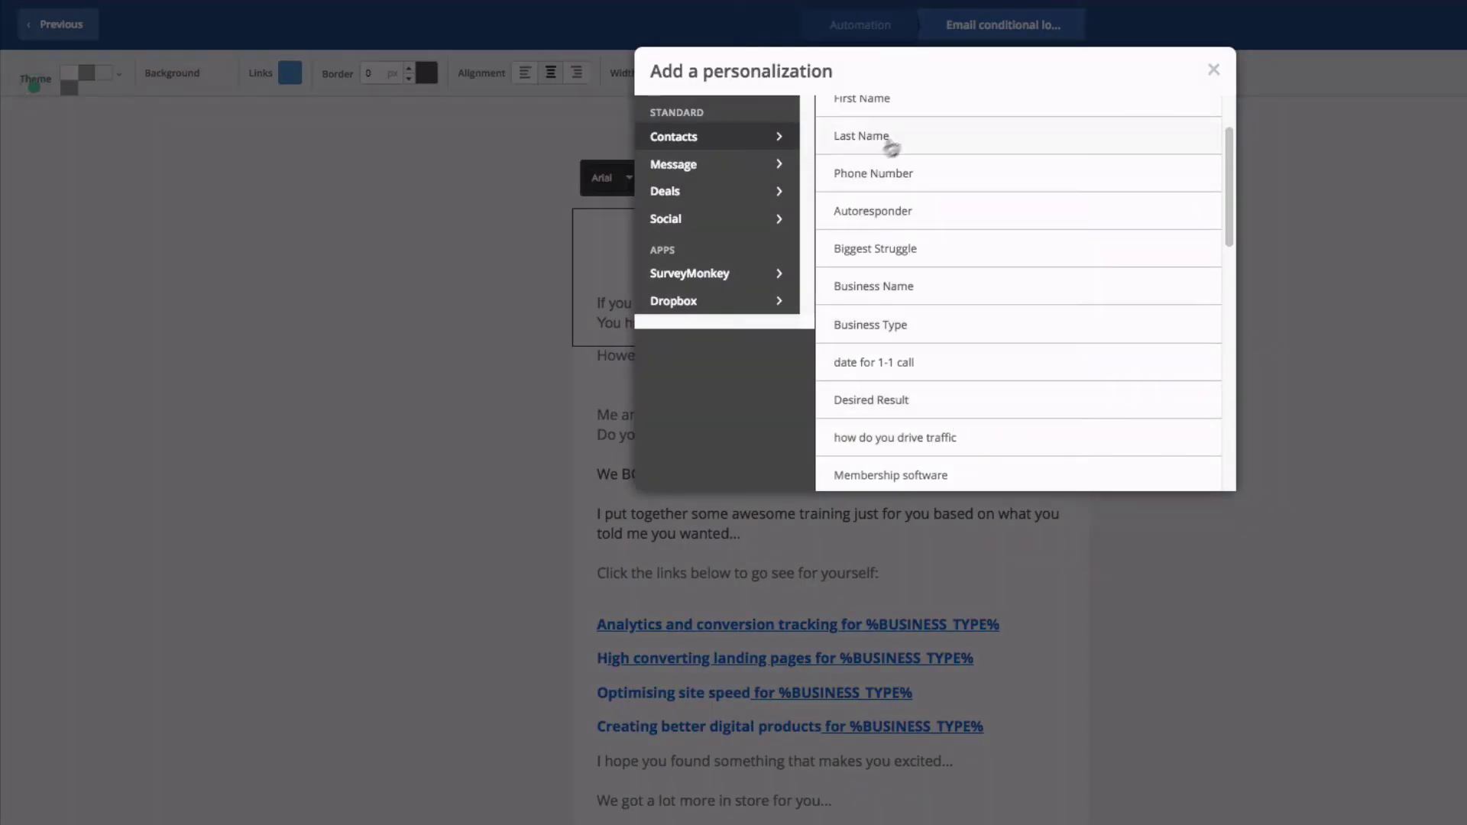
pyautogui.scroll(-1, 924, 275)
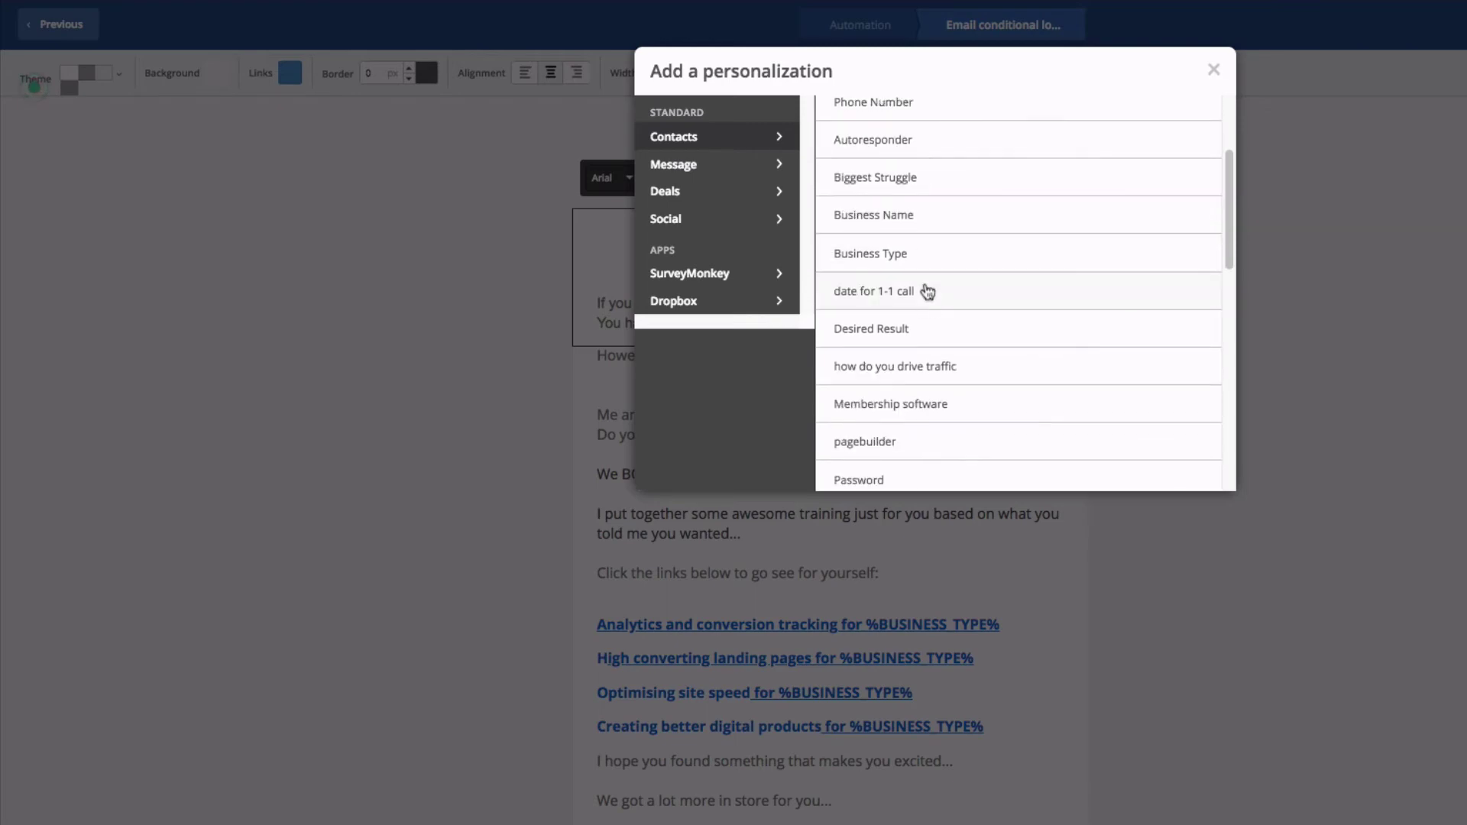
pyautogui.click(893, 330)
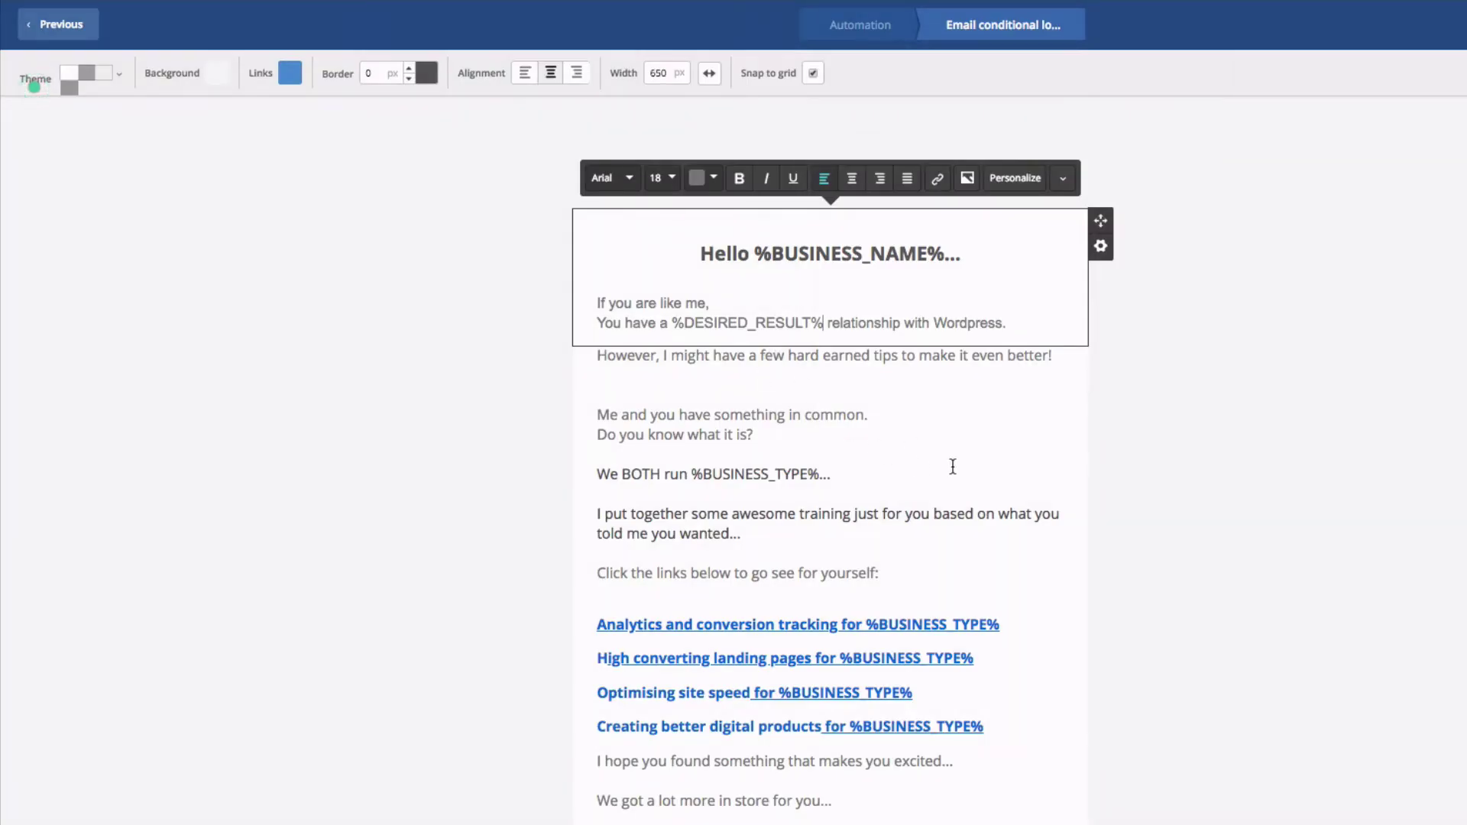
pyautogui.click(1193, 461)
# Step: Point out the %BUSINESS_TYPE% personalization in the "We BOTH run" line of the email
pyautogui.scroll(-3, 1170, 523)
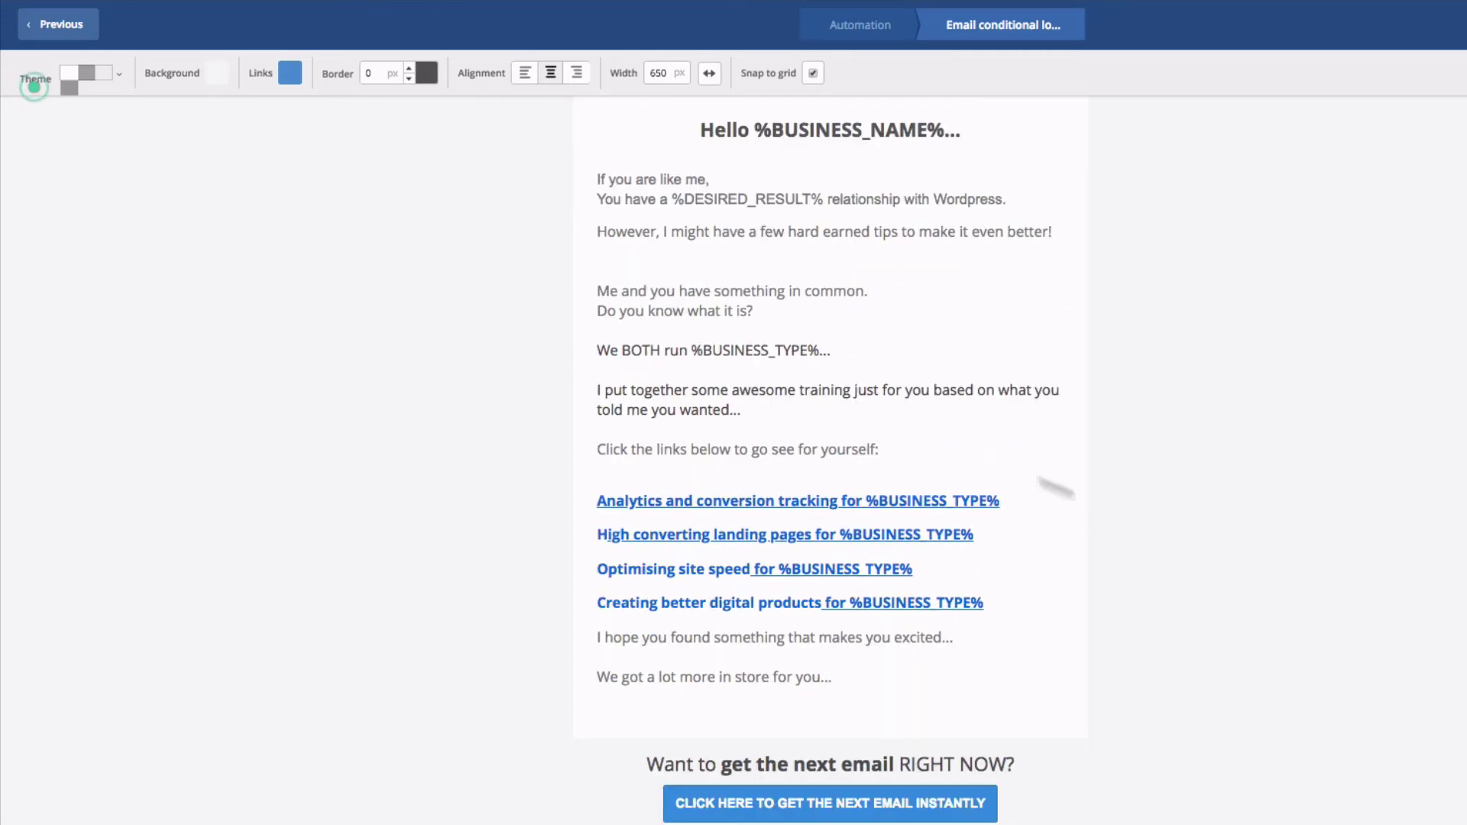
pyautogui.moveTo(692, 351); pyautogui.dragTo(825, 352)
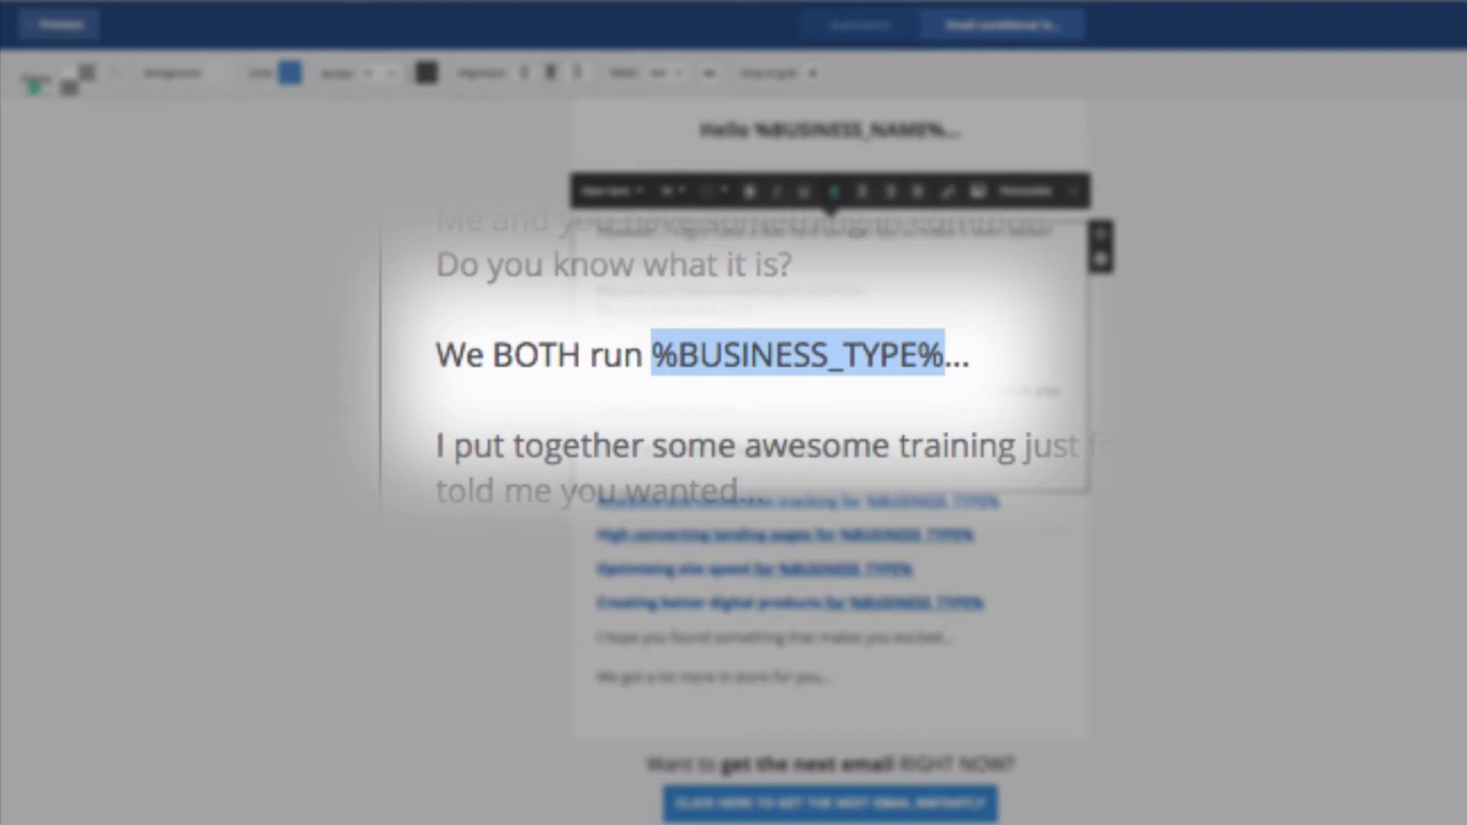
pyautogui.click(741, 400)
pyautogui.click(1150, 474)
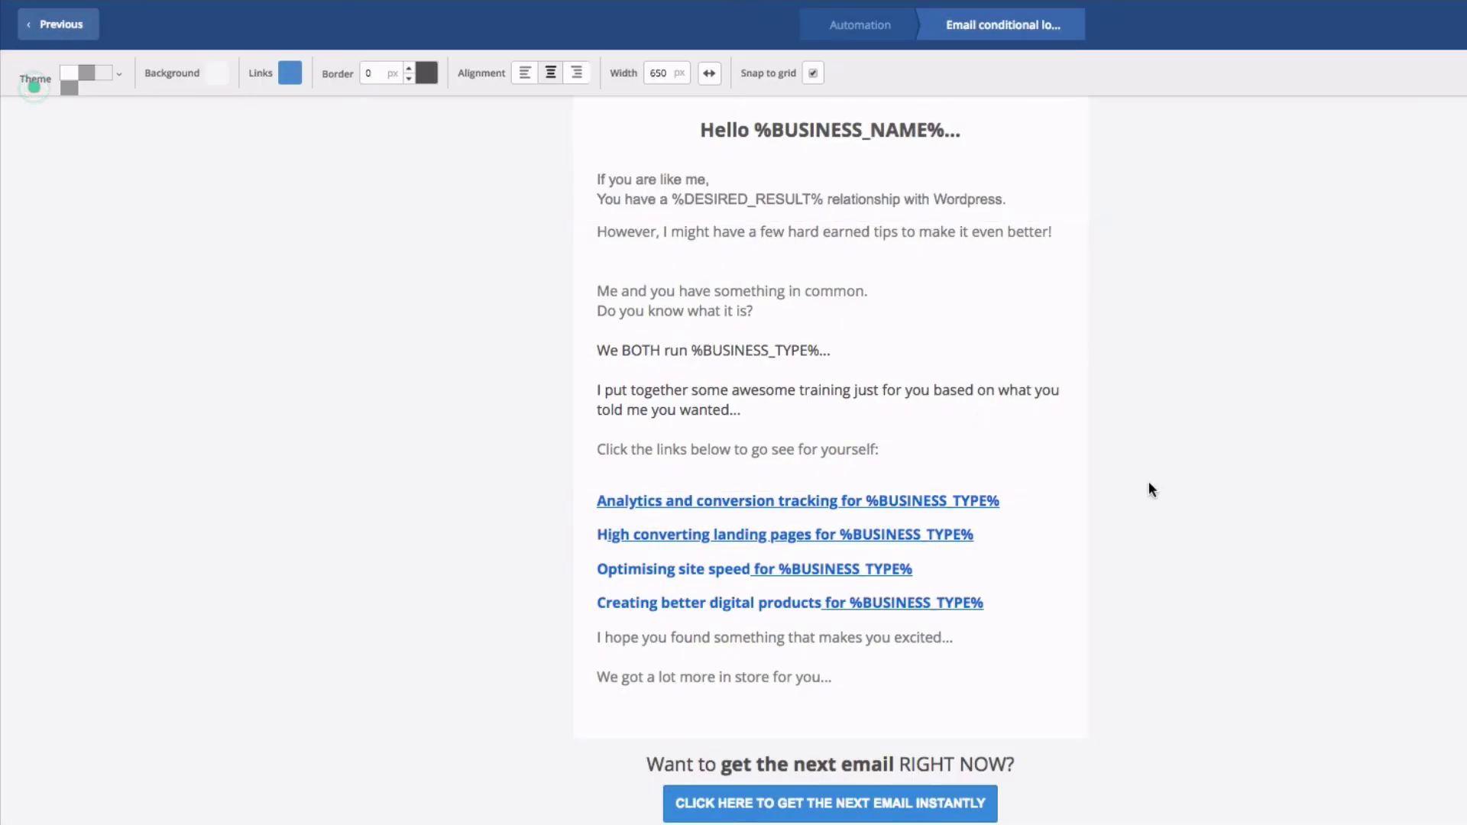
# Step: Examine the four training links in the email and the tag conditions that control their display
pyautogui.scroll(-2, 1155, 482)
pyautogui.scroll(1, 1134, 478)
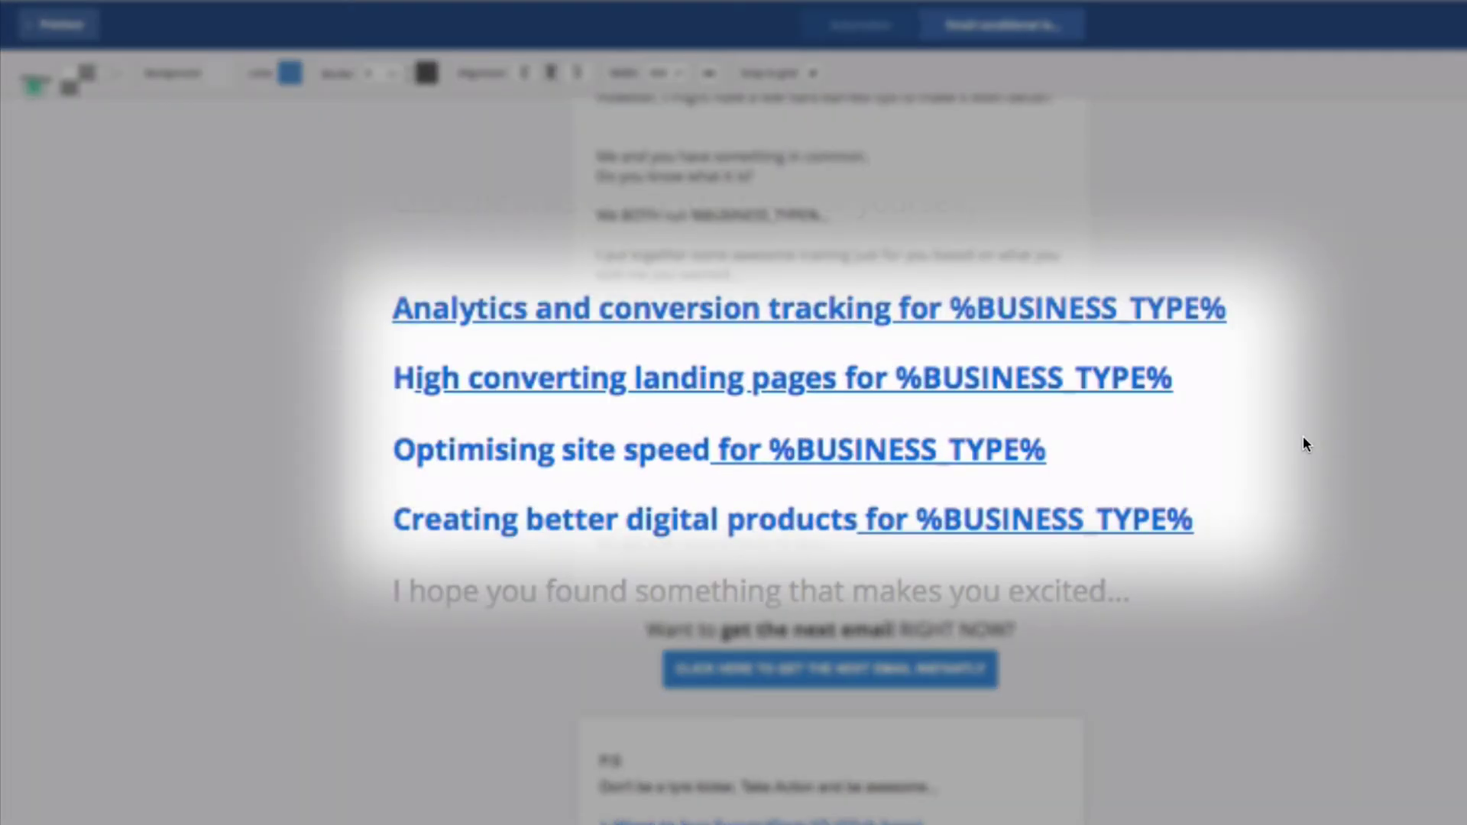
pyautogui.moveTo(1017, 398)
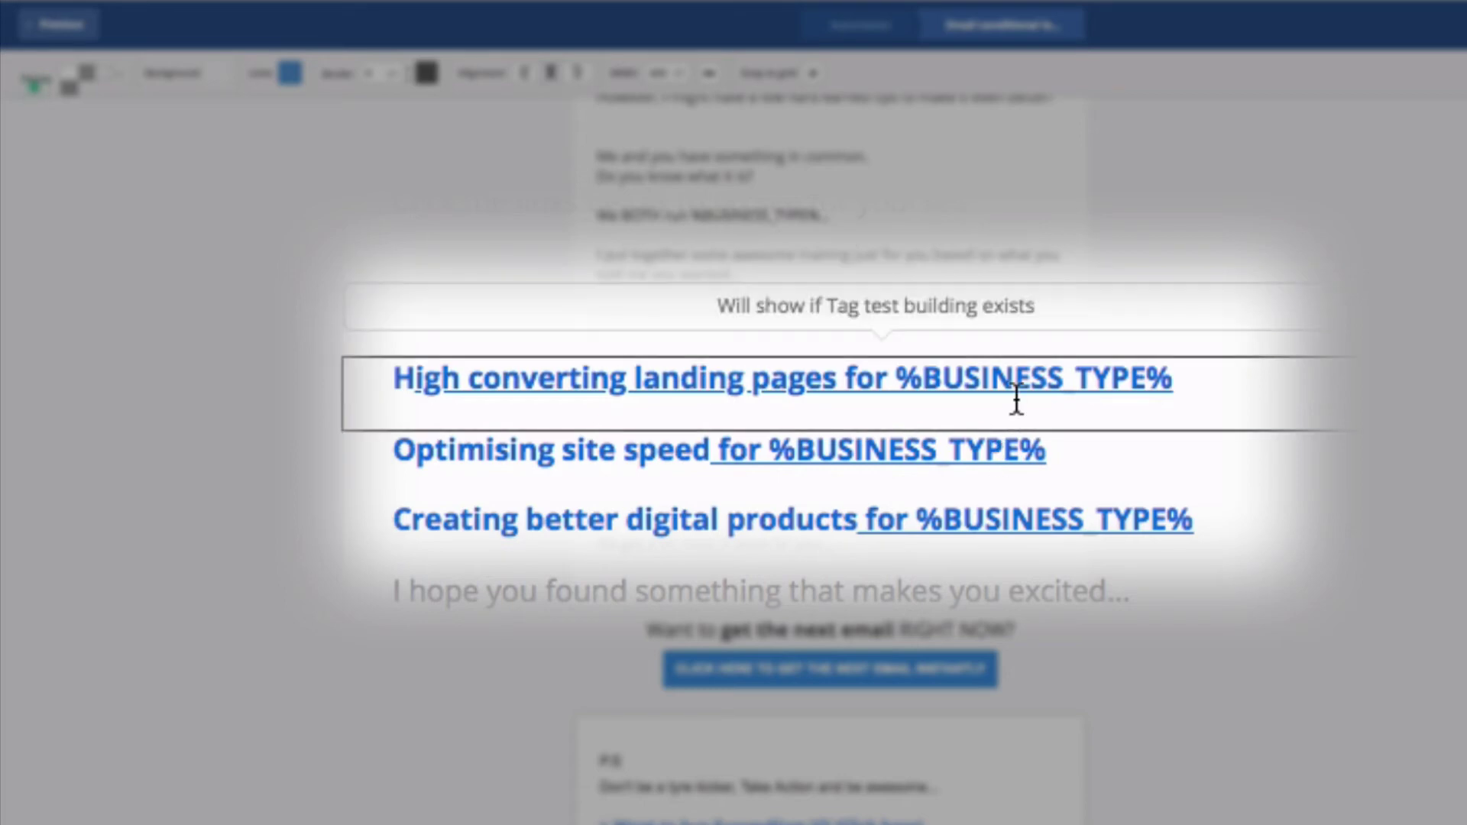
pyautogui.moveTo(1004, 451)
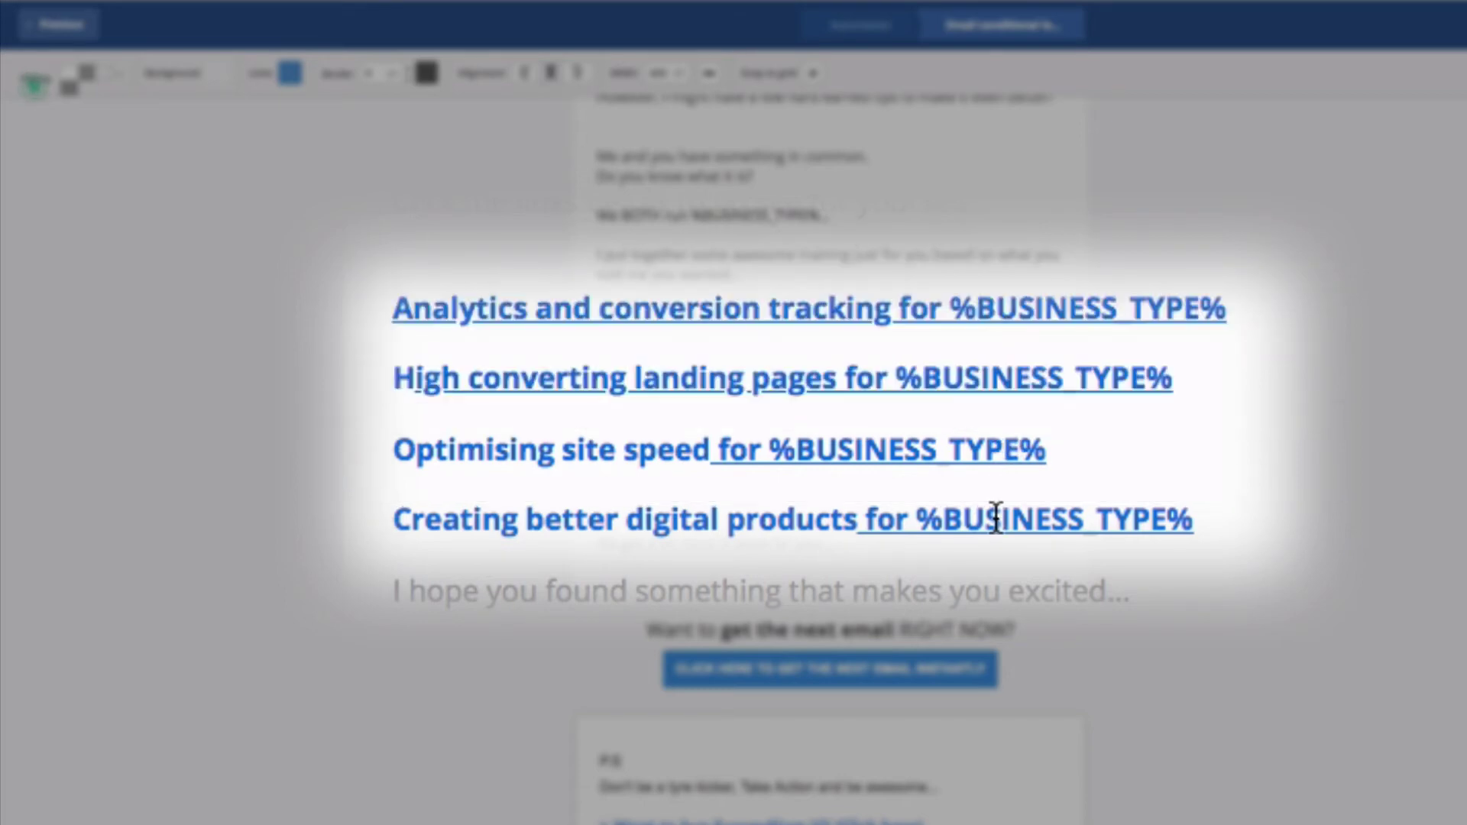
# Step: Review the display condition of the "Analytics and conversion tracking" link block and accept it unchanged
pyautogui.moveTo(993, 320)
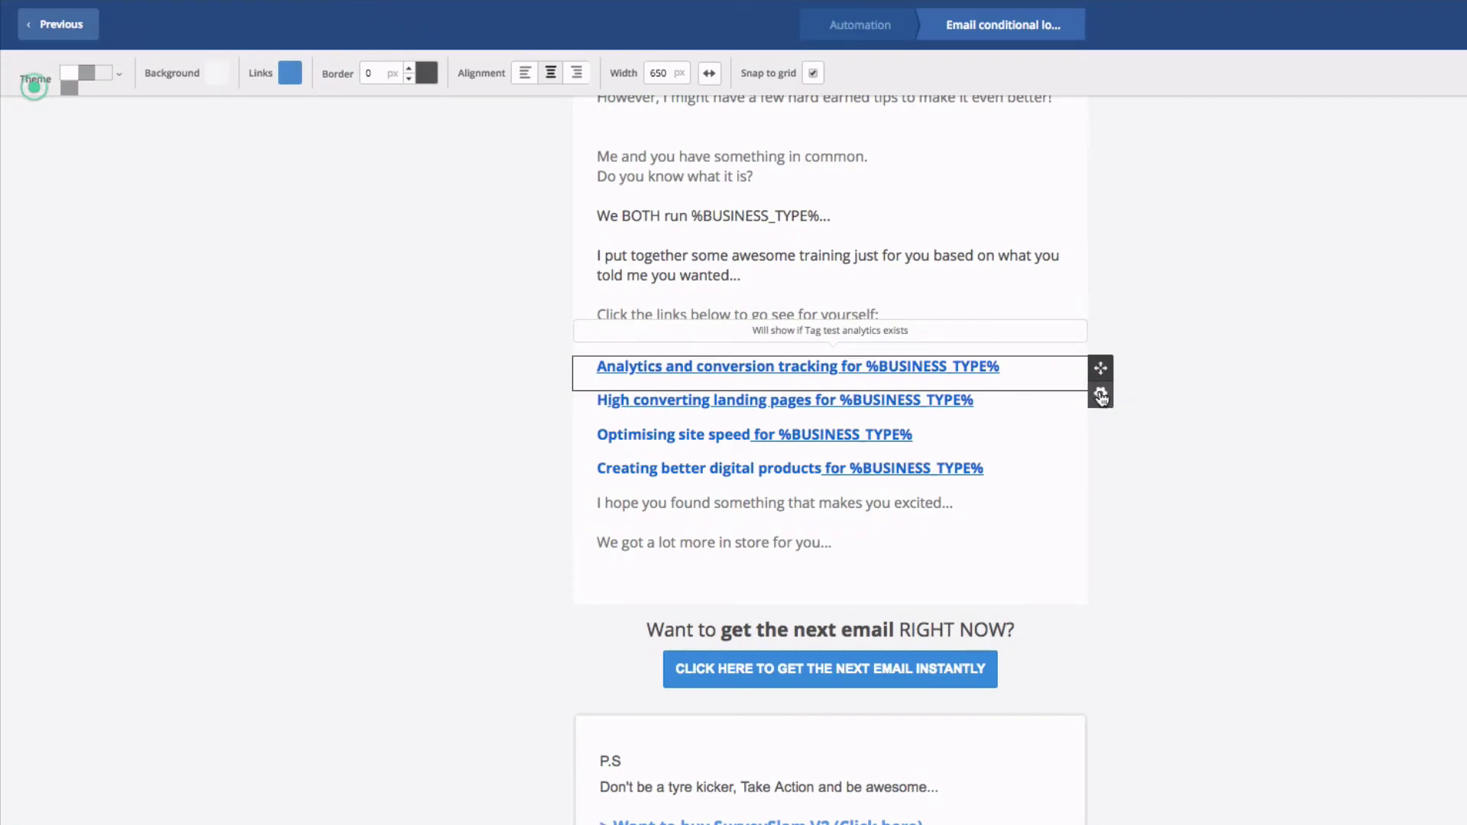
pyautogui.click(1101, 397)
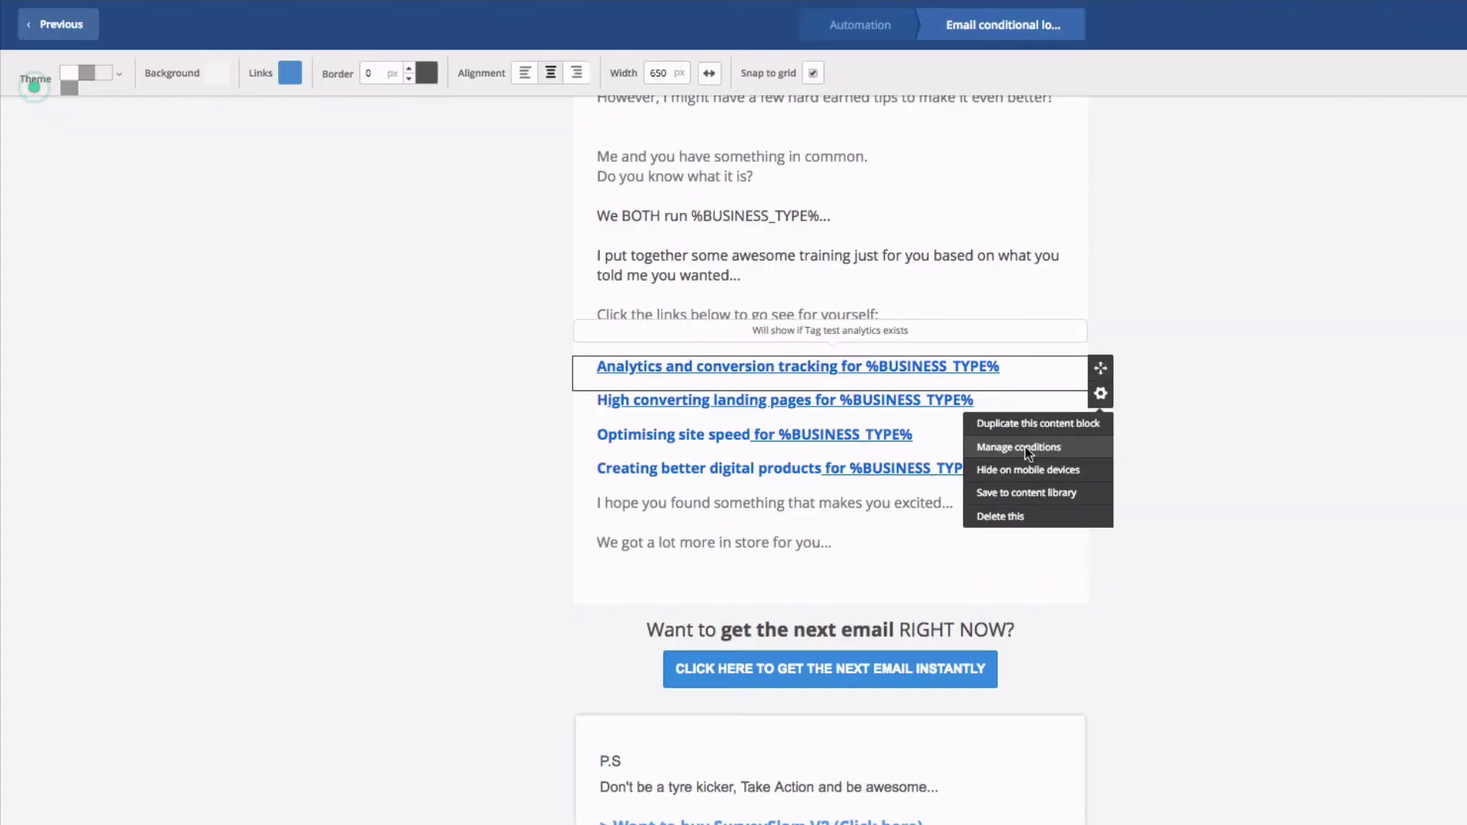
pyautogui.click(1025, 447)
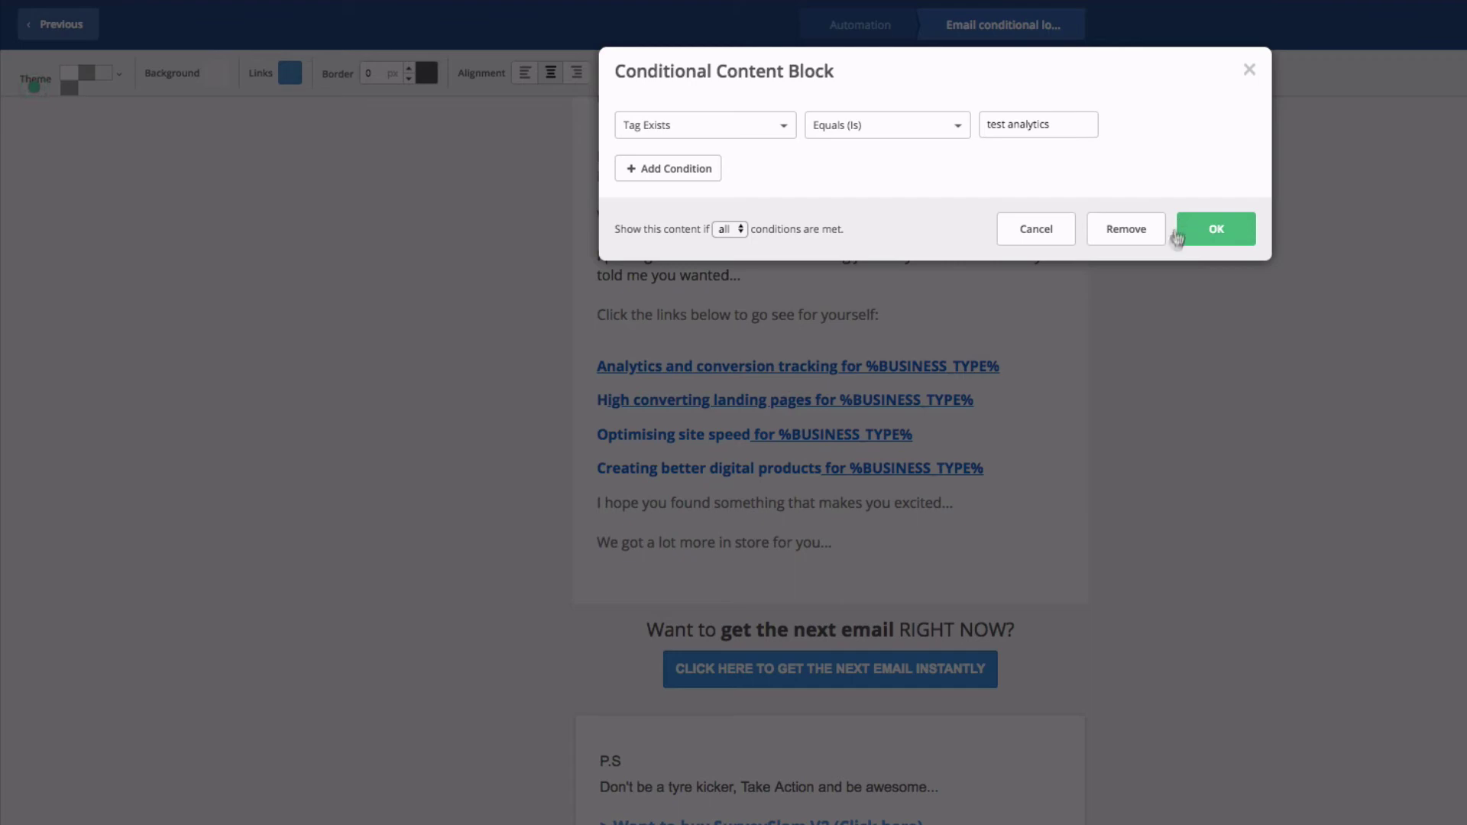
pyautogui.click(1216, 230)
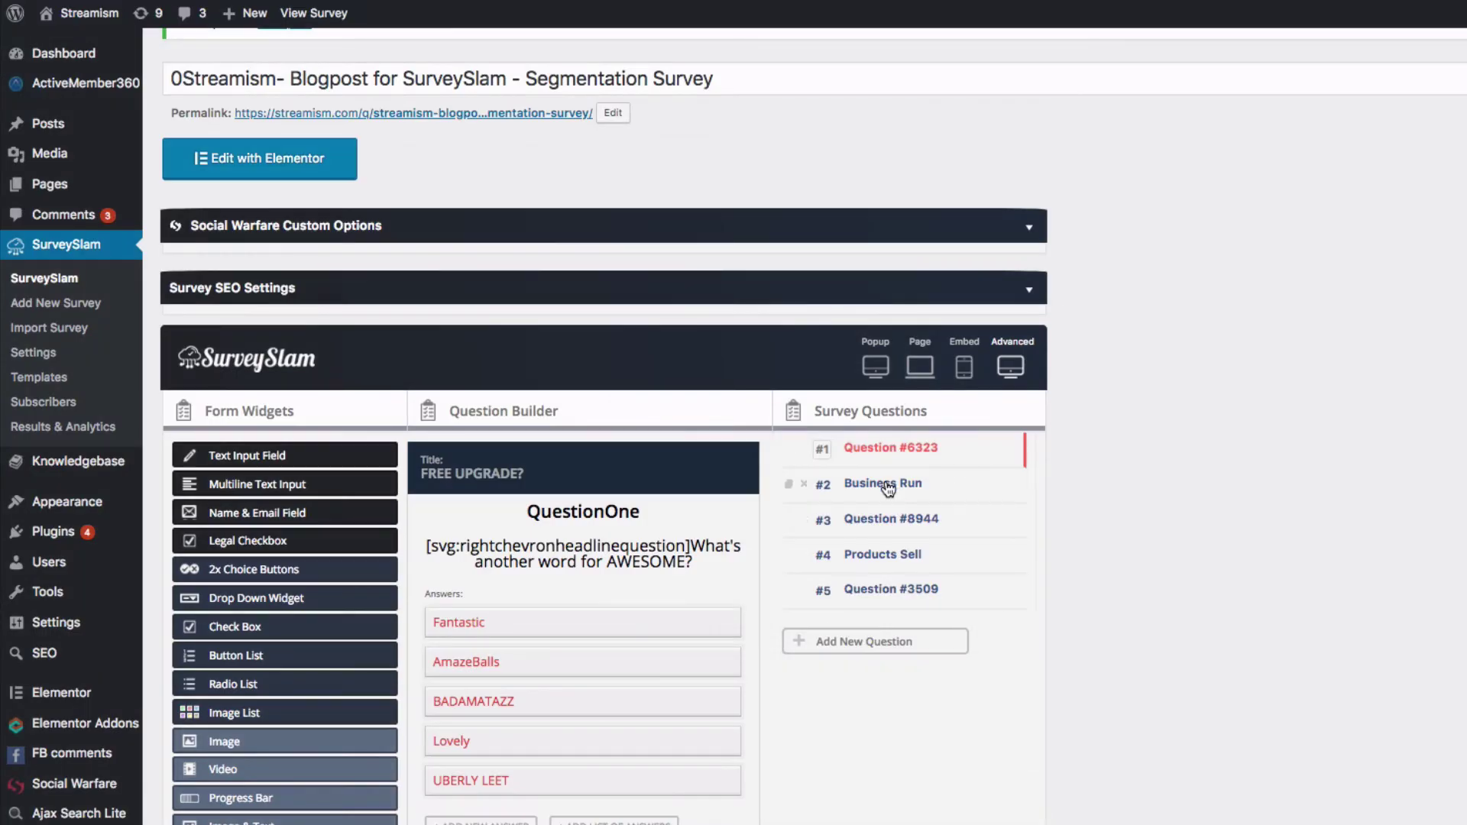
# Step: Go back through the survey questions to Products Sell and inspect the tag of its "Creating better digital products" answer
pyautogui.click(888, 486)
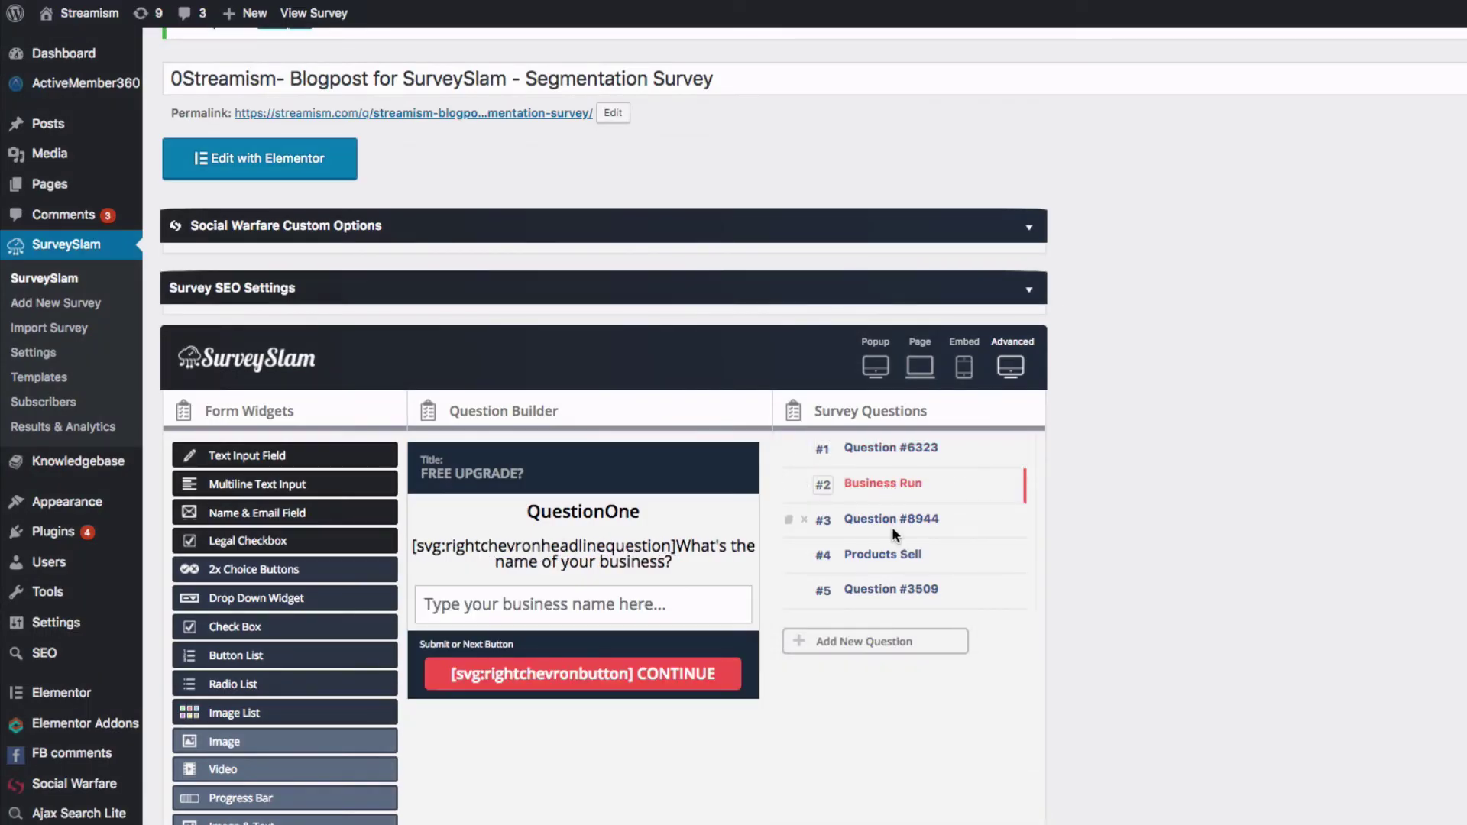
pyautogui.click(890, 521)
pyautogui.click(882, 550)
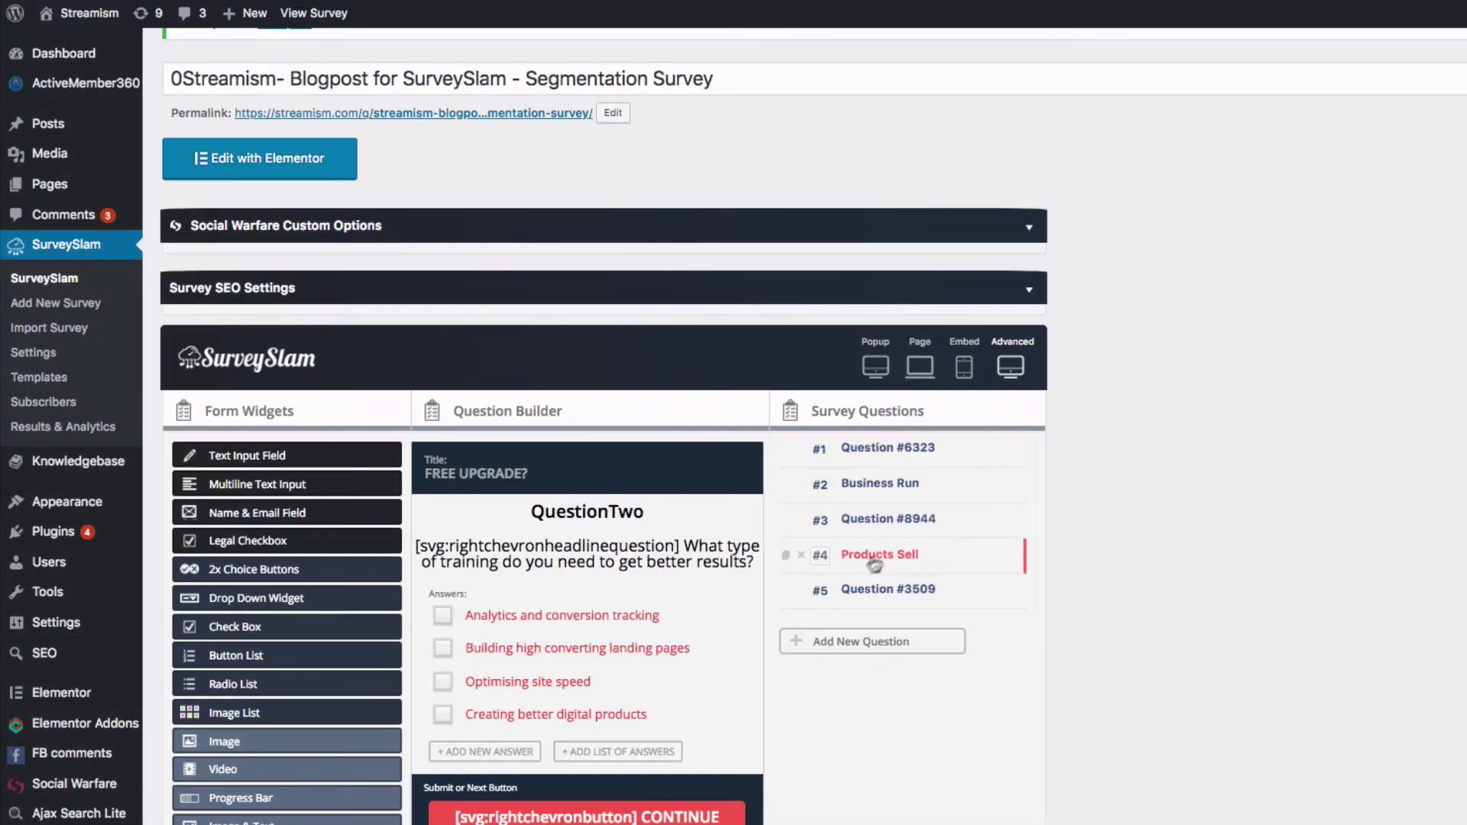
pyautogui.scroll(-1, 760, 733)
pyautogui.click(587, 698)
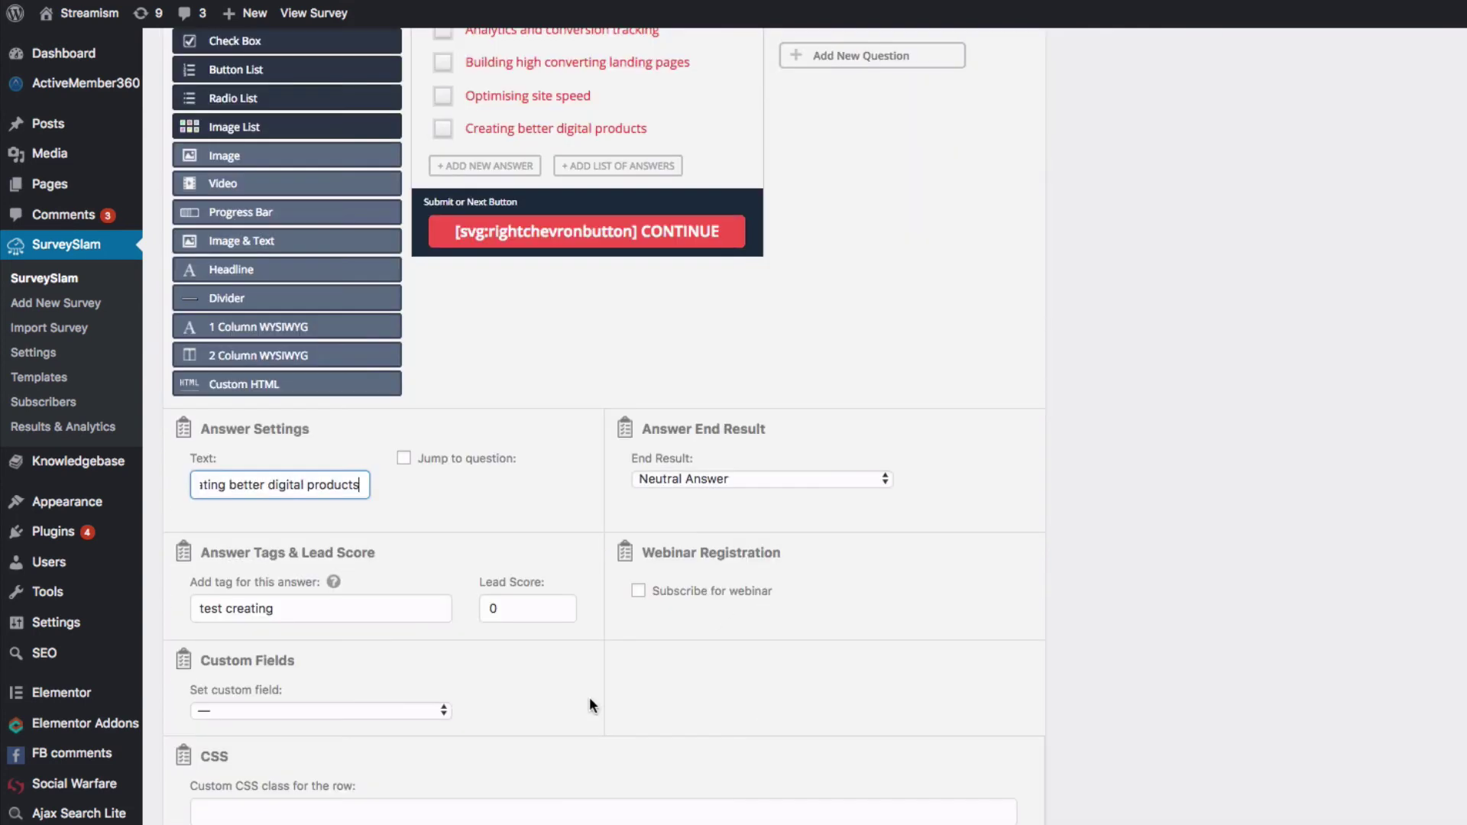
# Step: Highlight the "test creating" tag assigned to the "Creating better digital products" survey answer
pyautogui.scroll(-3, 847, 635)
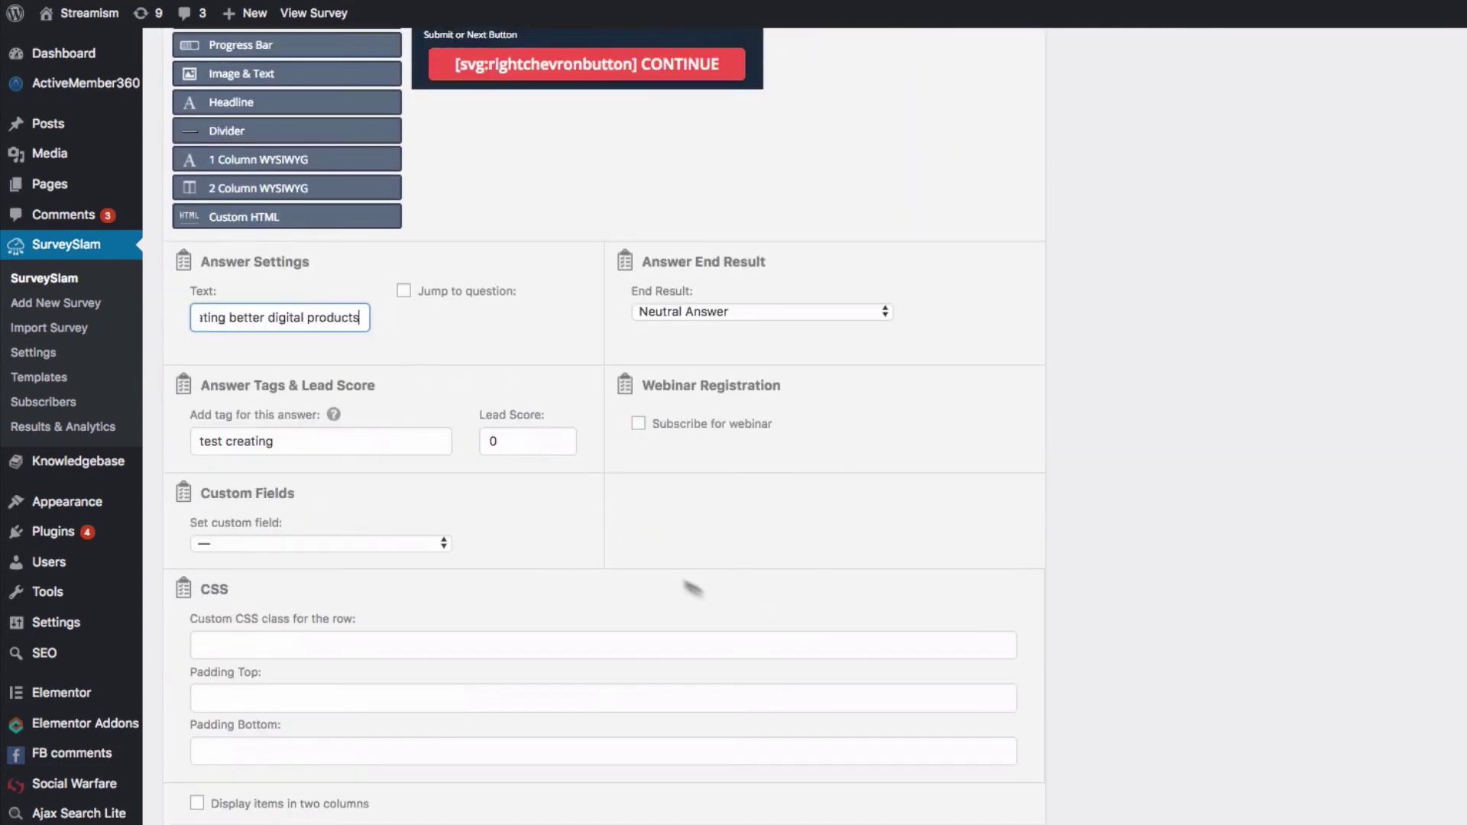
pyautogui.click(283, 443)
pyautogui.moveTo(290, 442); pyautogui.dragTo(197, 442)
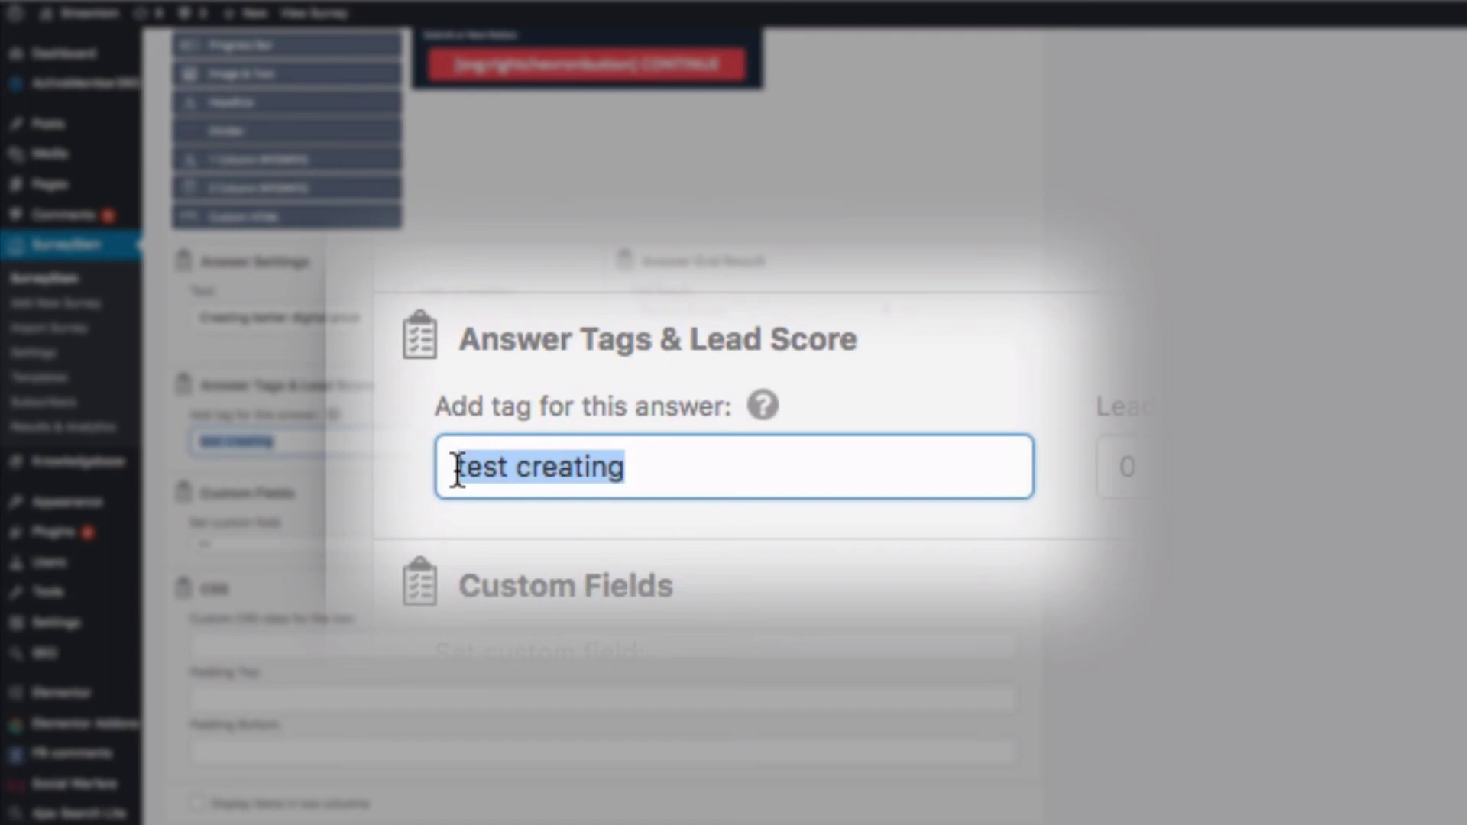
pyautogui.click(673, 459)
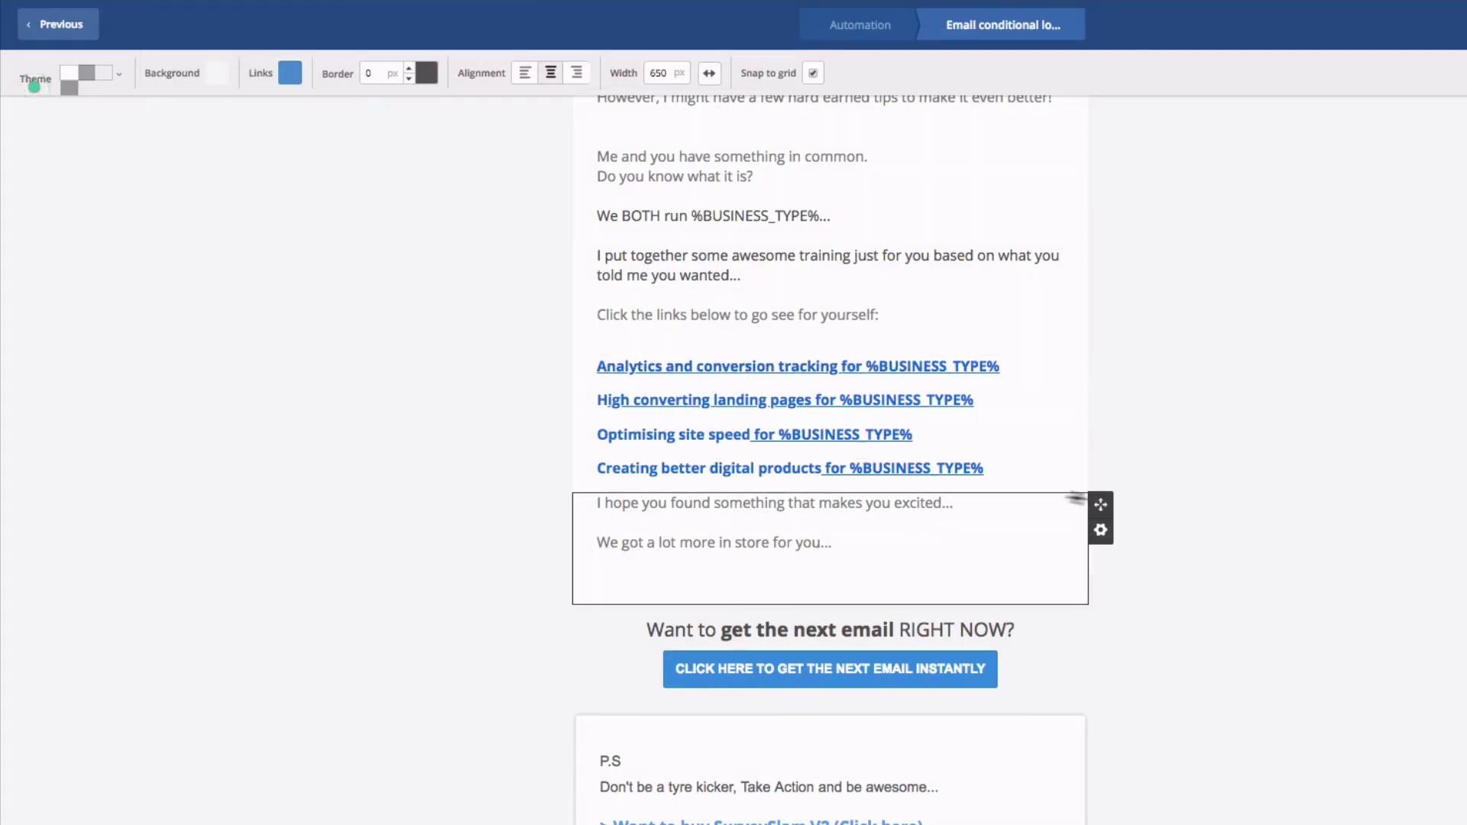
# Step: Switch to the ActiveCampaign email, review the display condition of the "Creating better digital products" link block and accept it unchanged
pyautogui.click(1101, 498)
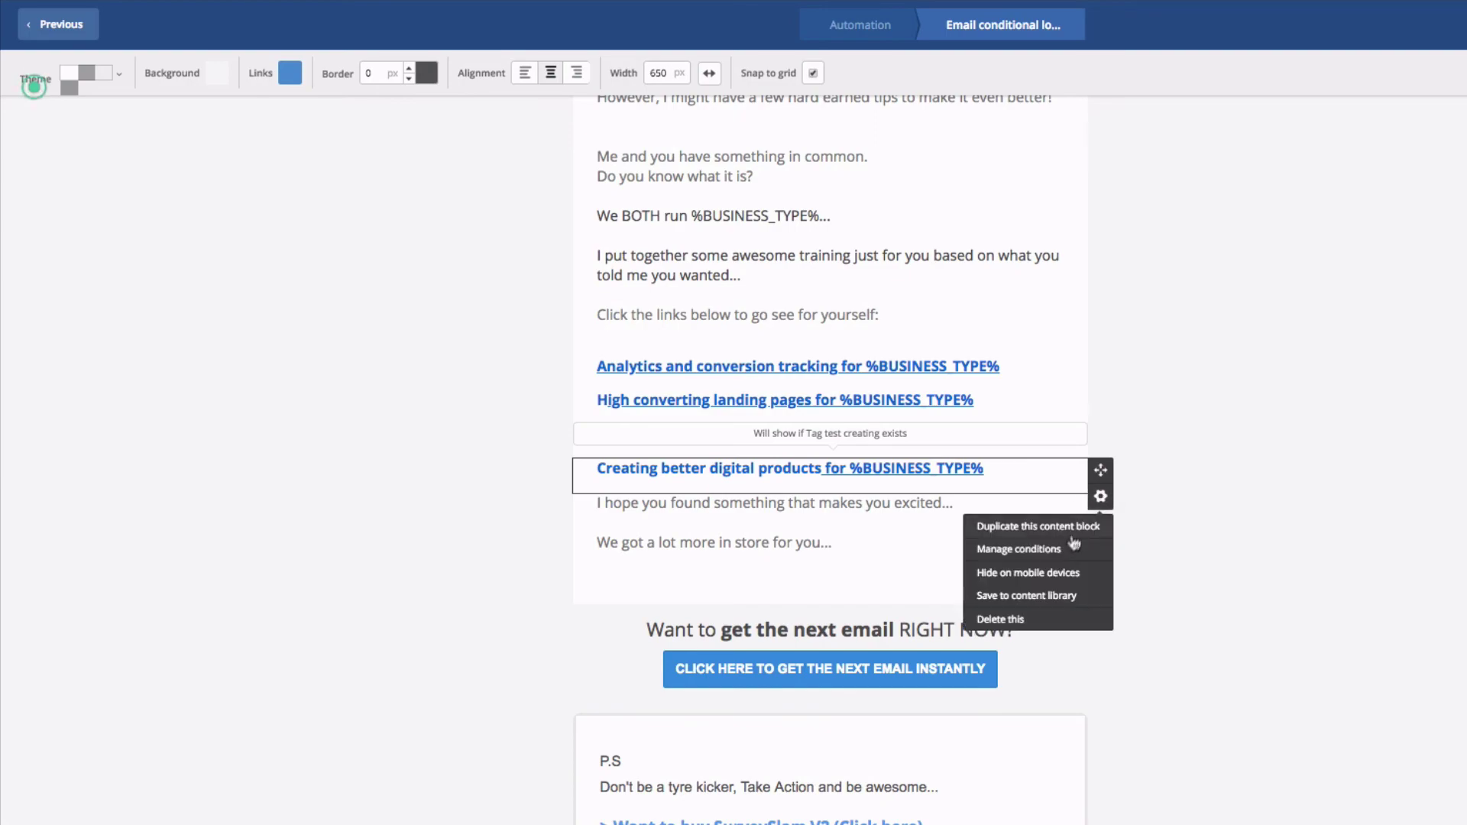
pyautogui.click(1047, 551)
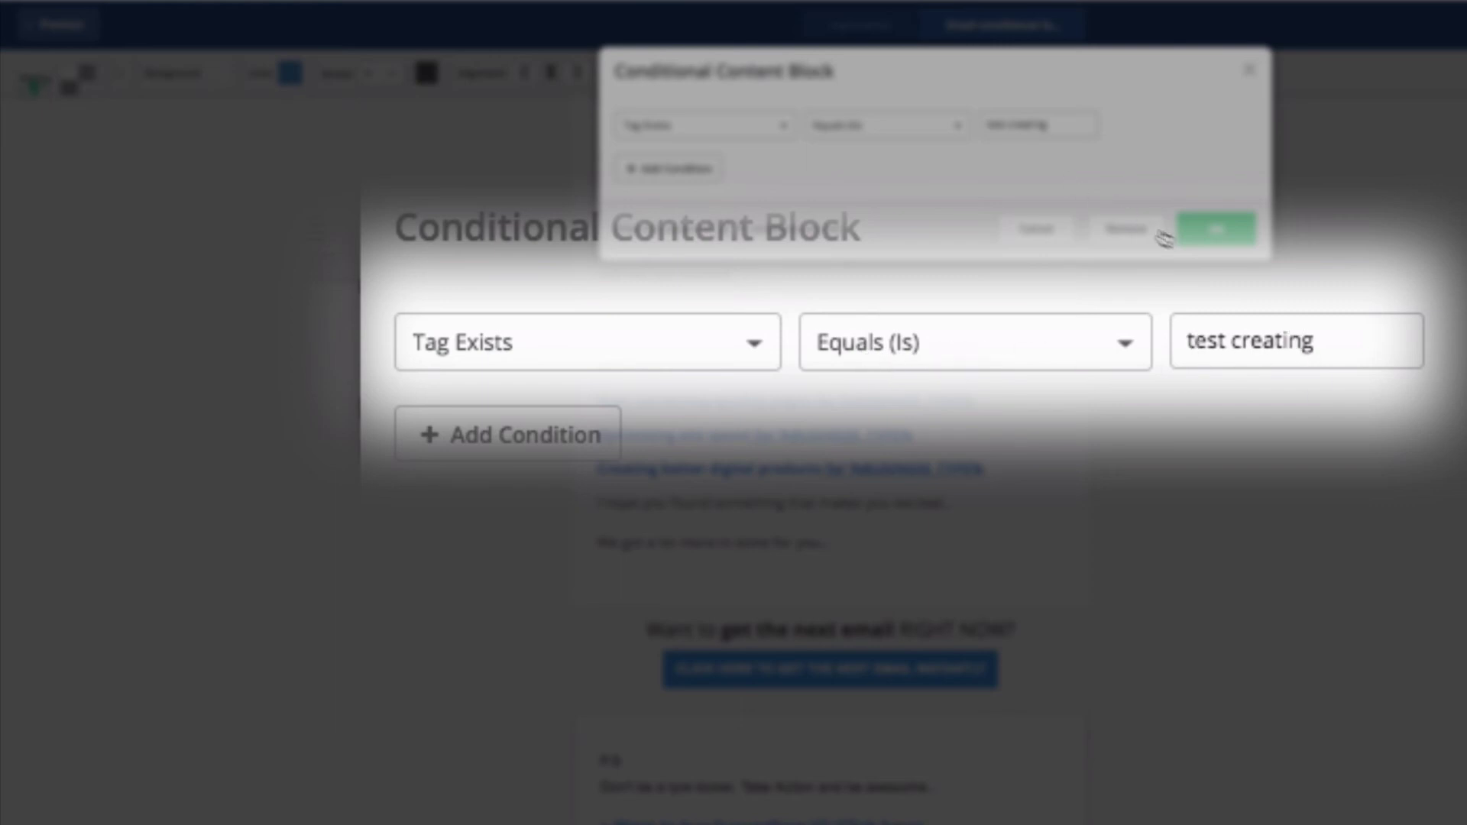
pyautogui.click(1216, 228)
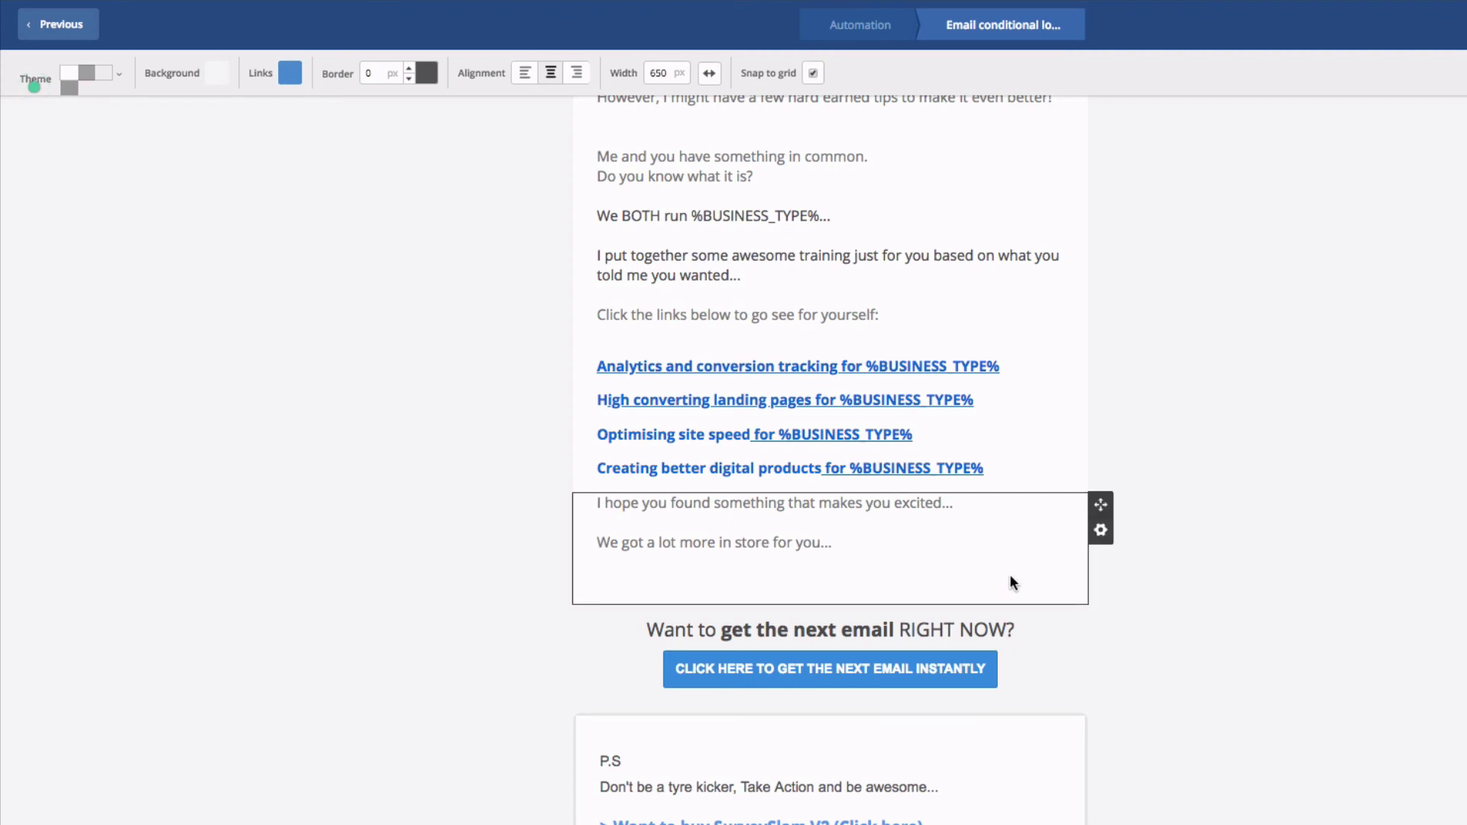
# Step: Replace the %BUSINESS_TYPE% text in the "Creating better digital products for" line by inserting the Business Type contact personalization
pyautogui.click(705, 464)
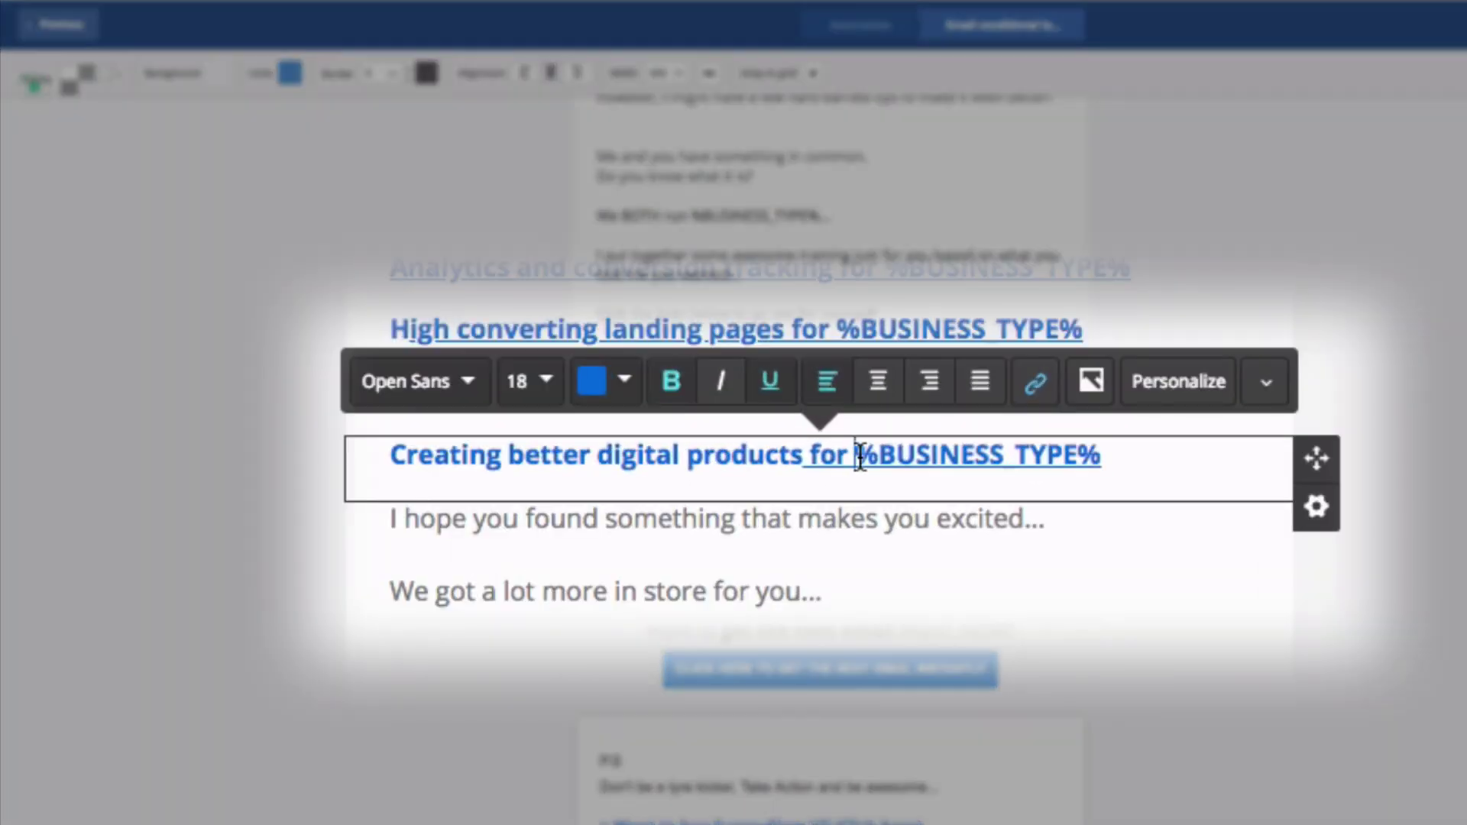
pyautogui.moveTo(849, 469); pyautogui.dragTo(992, 467)
pyautogui.press('BackSpace')
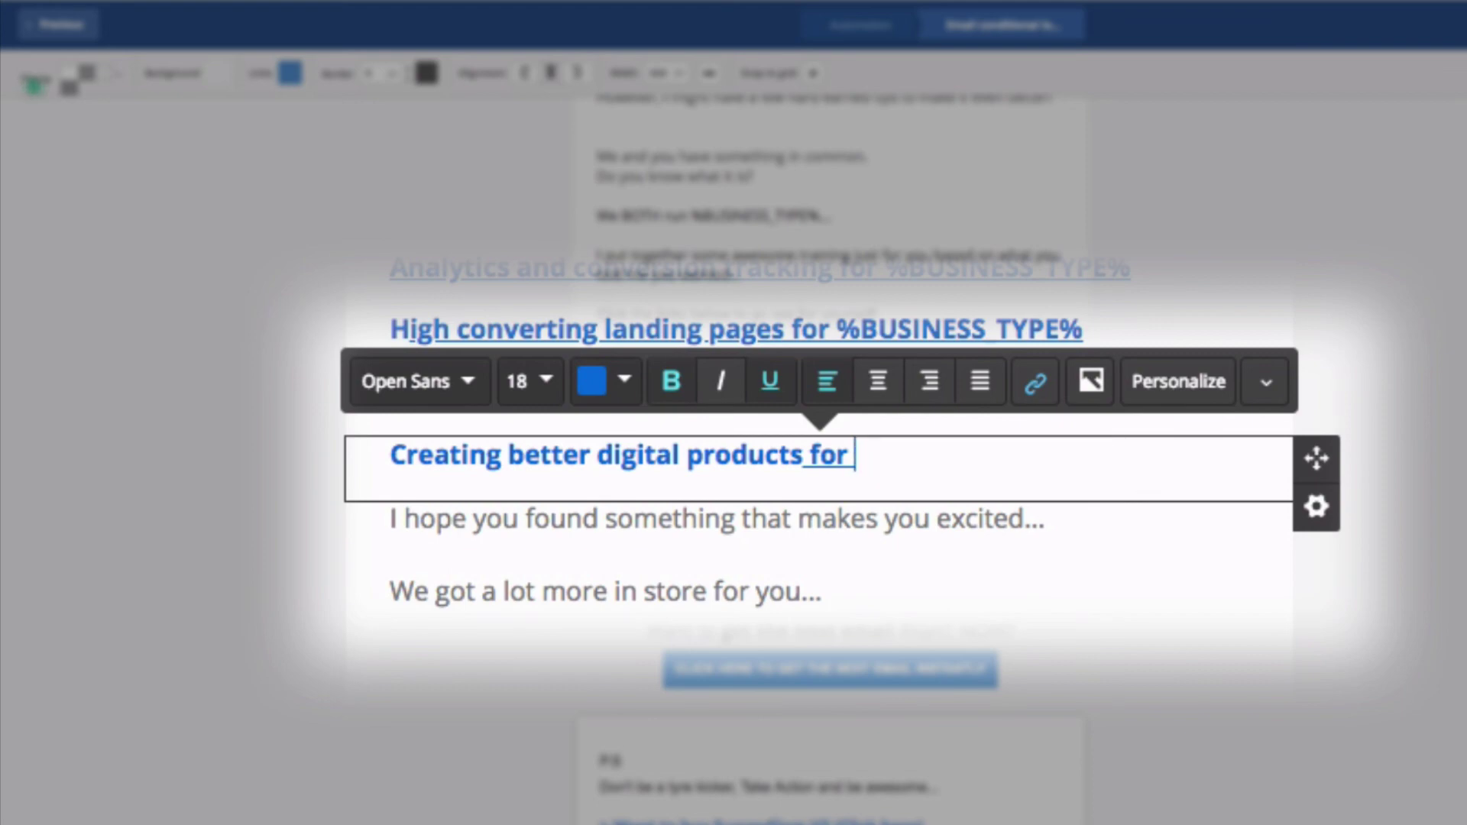
pyautogui.click(1175, 386)
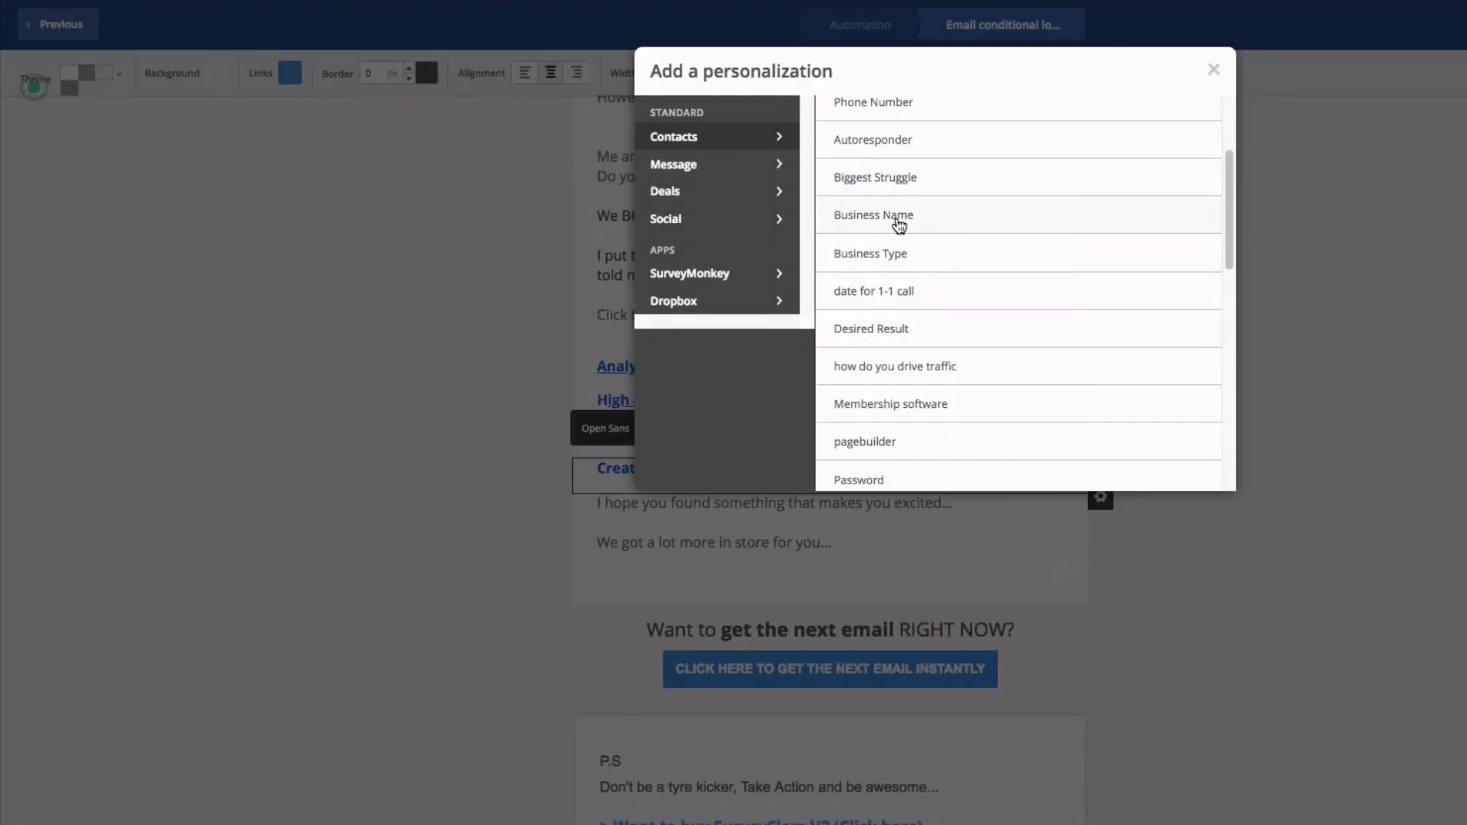
pyautogui.scroll(-1, 931, 296)
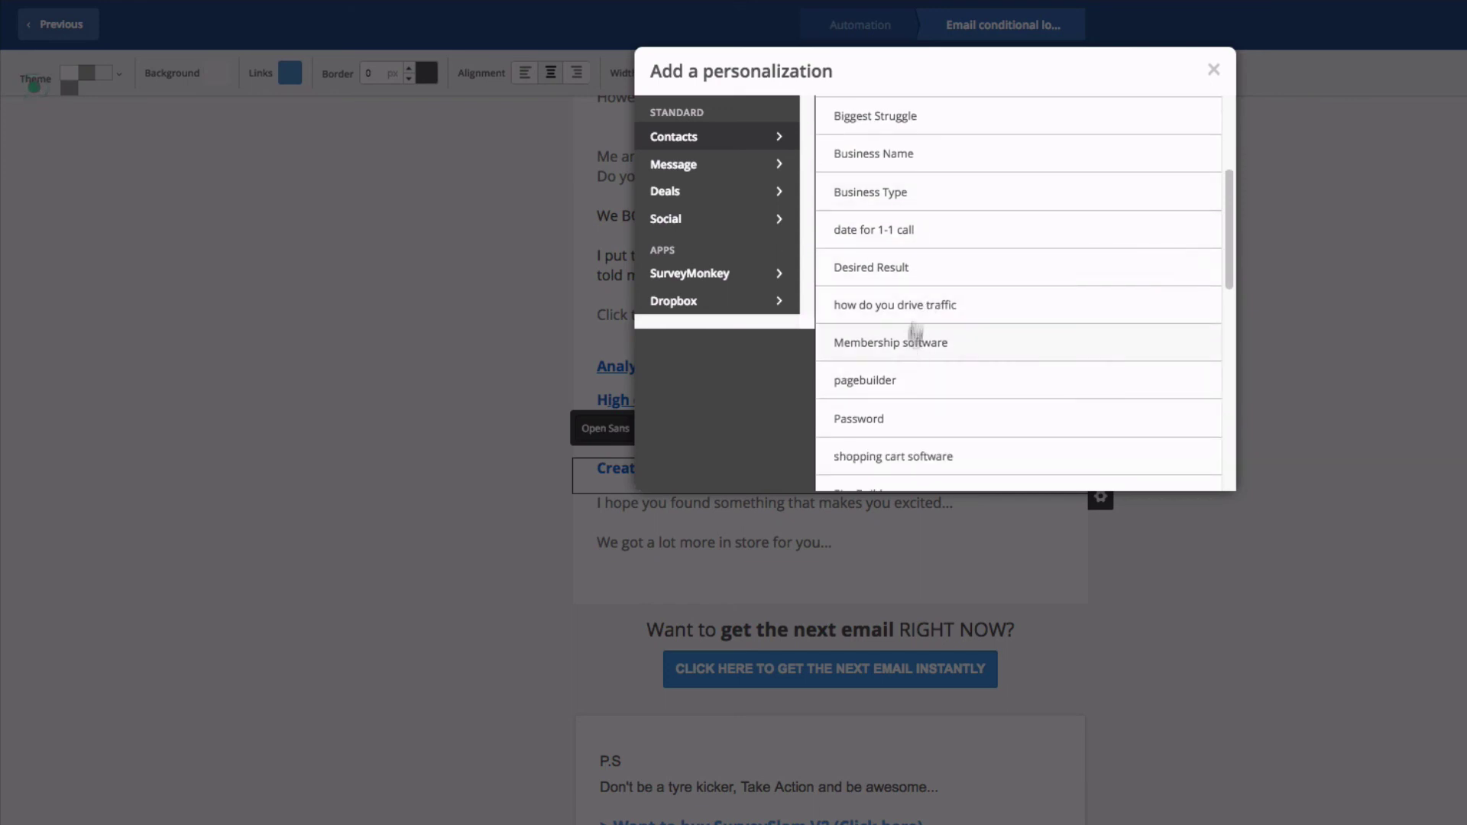
pyautogui.scroll(3, 915, 333)
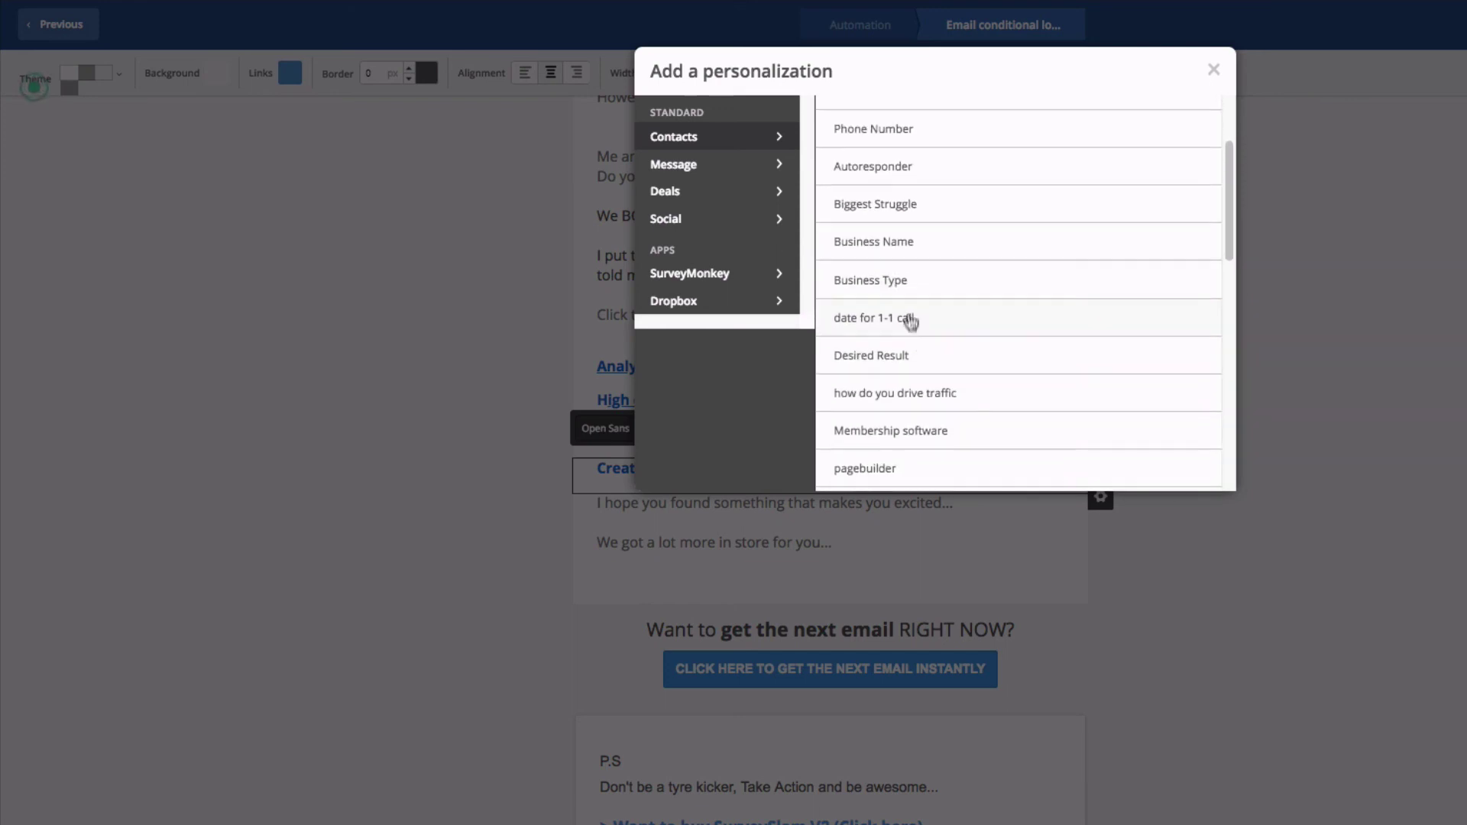
pyautogui.scroll(5, 949, 347)
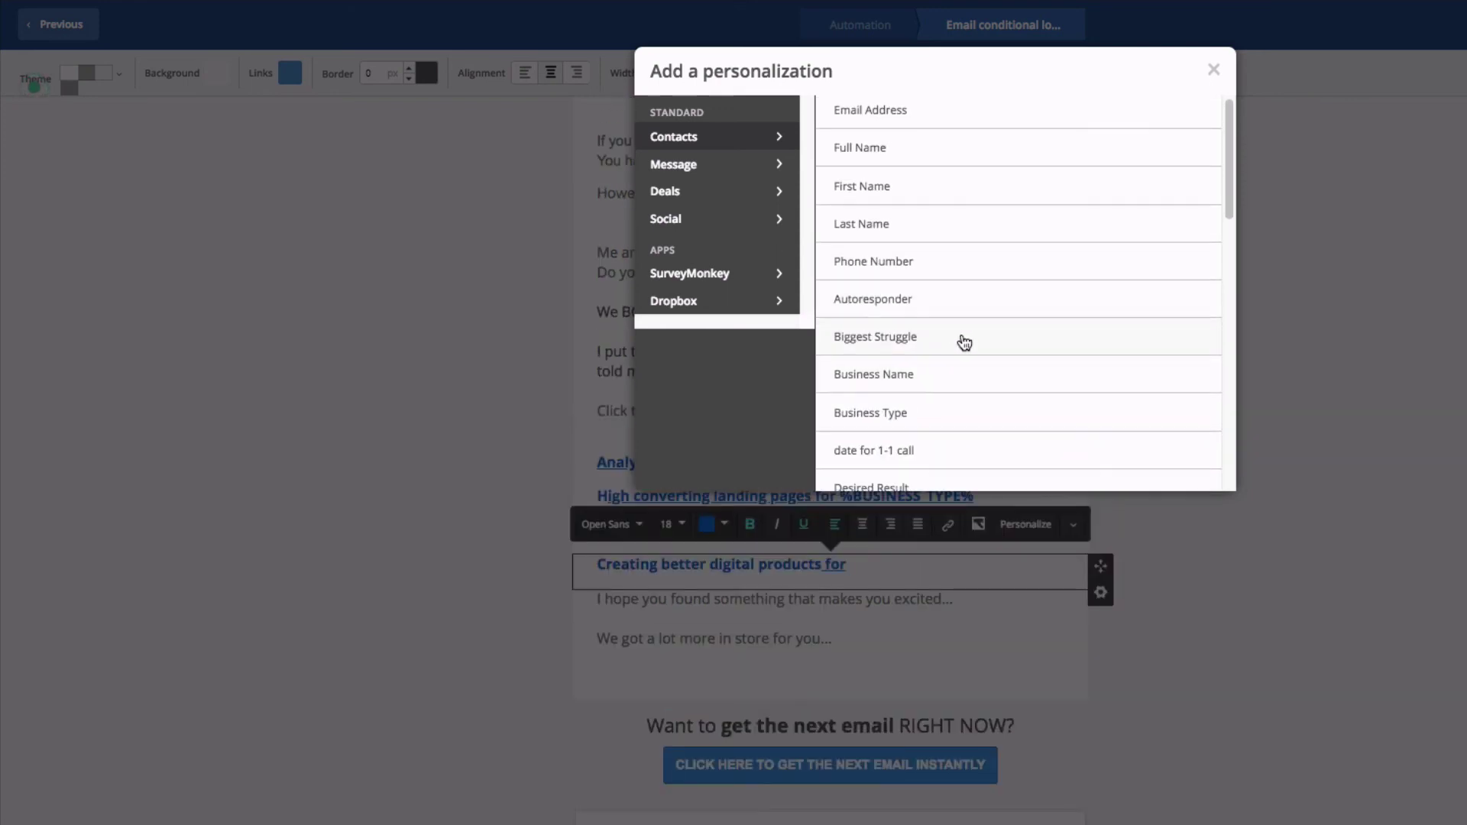
pyautogui.scroll(-2, 964, 343)
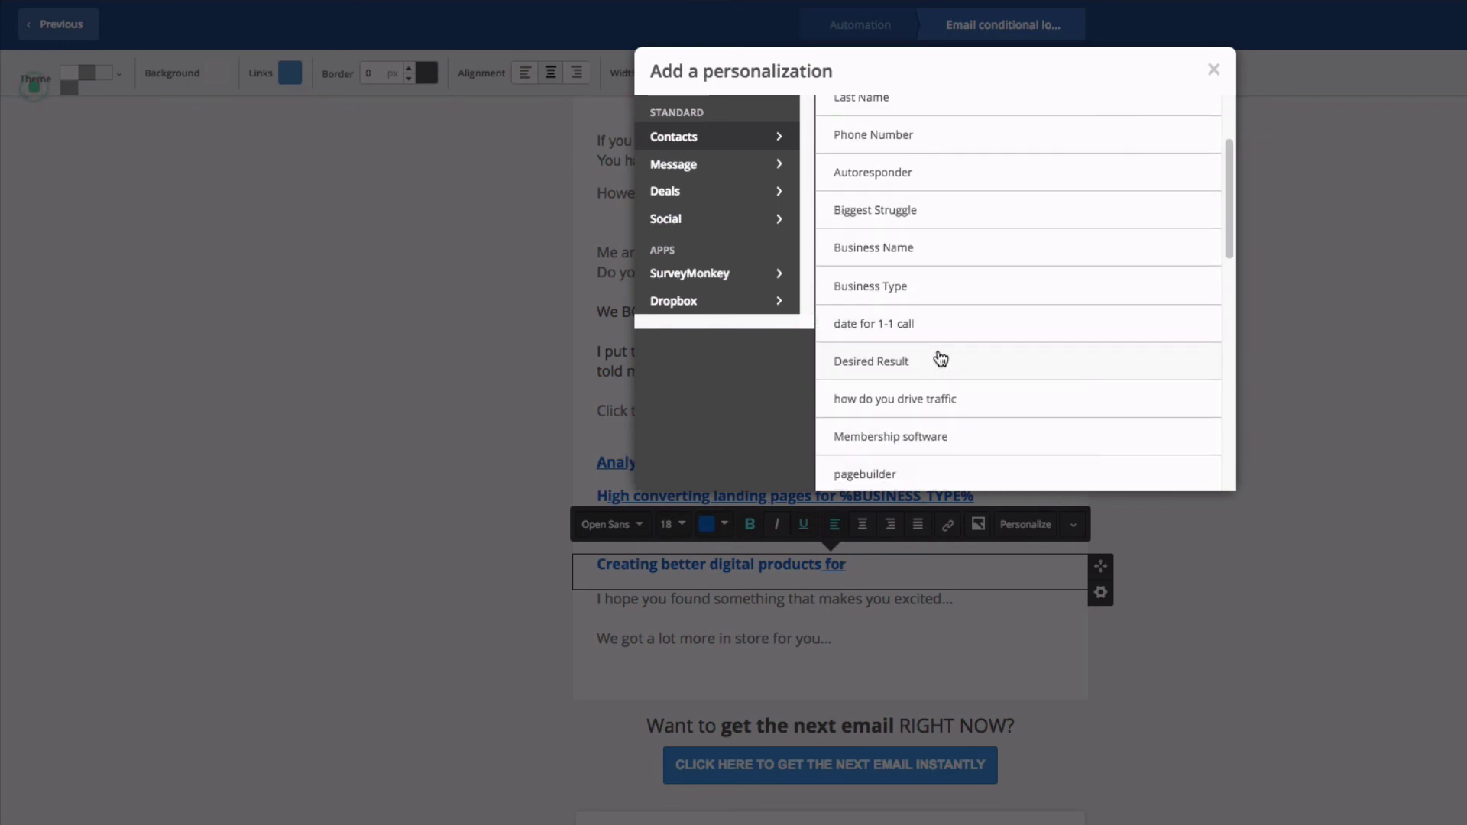
pyautogui.click(900, 282)
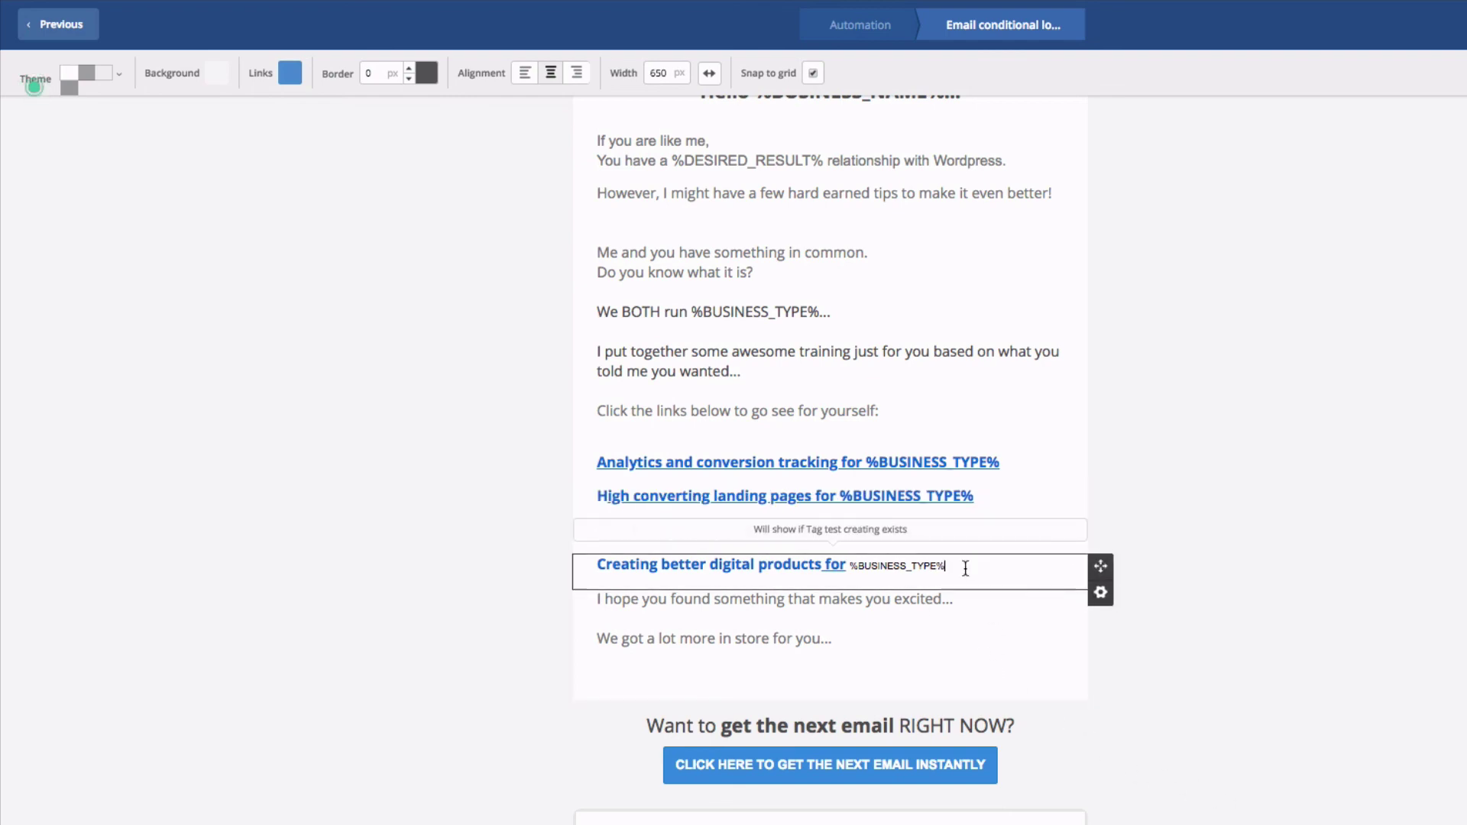
# Step: Format the whole "Creating better digital products for %BUSINESS_TYPE%" line in Open Sans at 18 px
pyautogui.moveTo(982, 569); pyautogui.dragTo(595, 571)
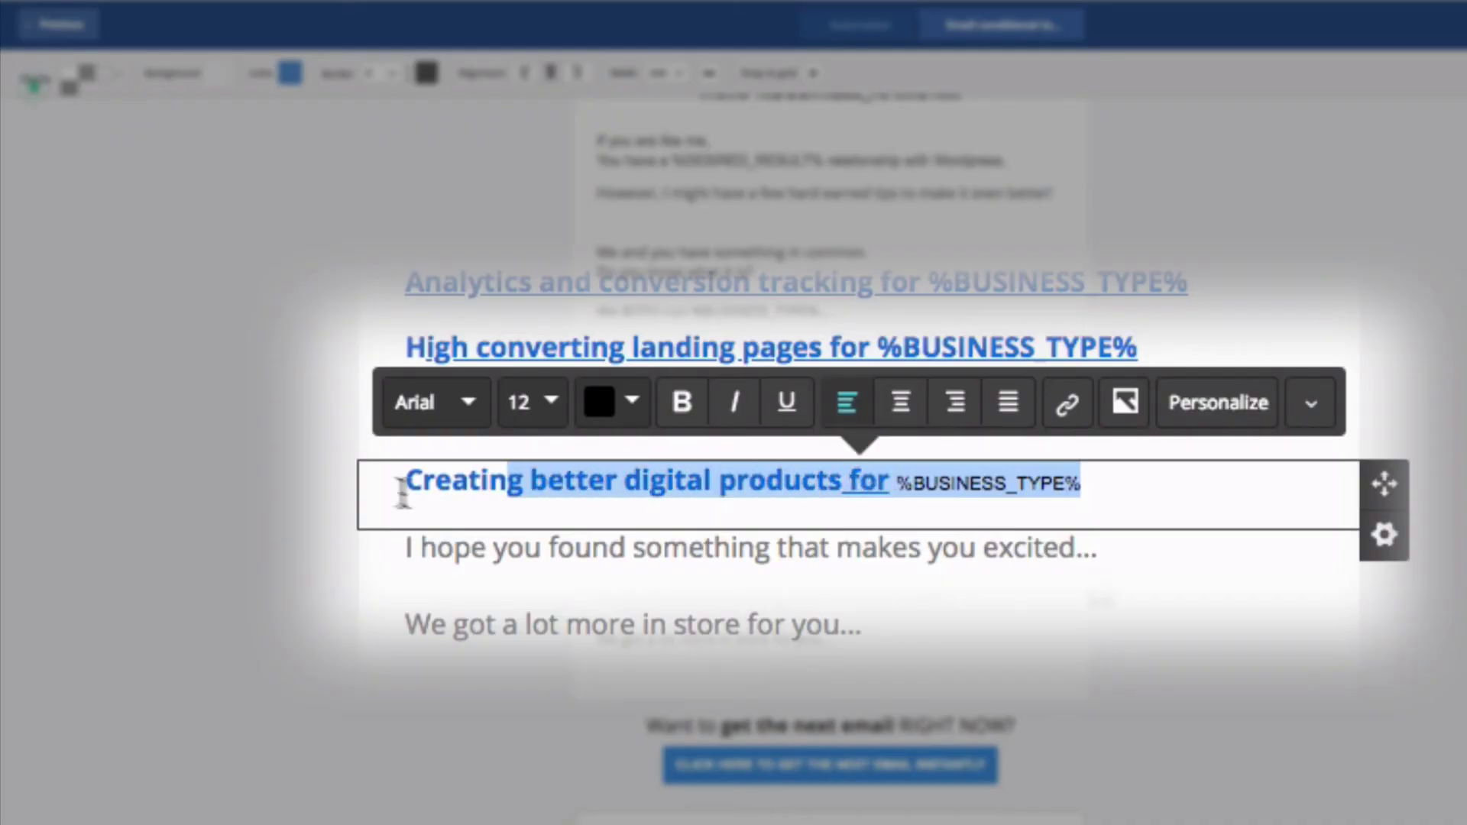
pyautogui.moveTo(402, 489); pyautogui.dragTo(384, 500)
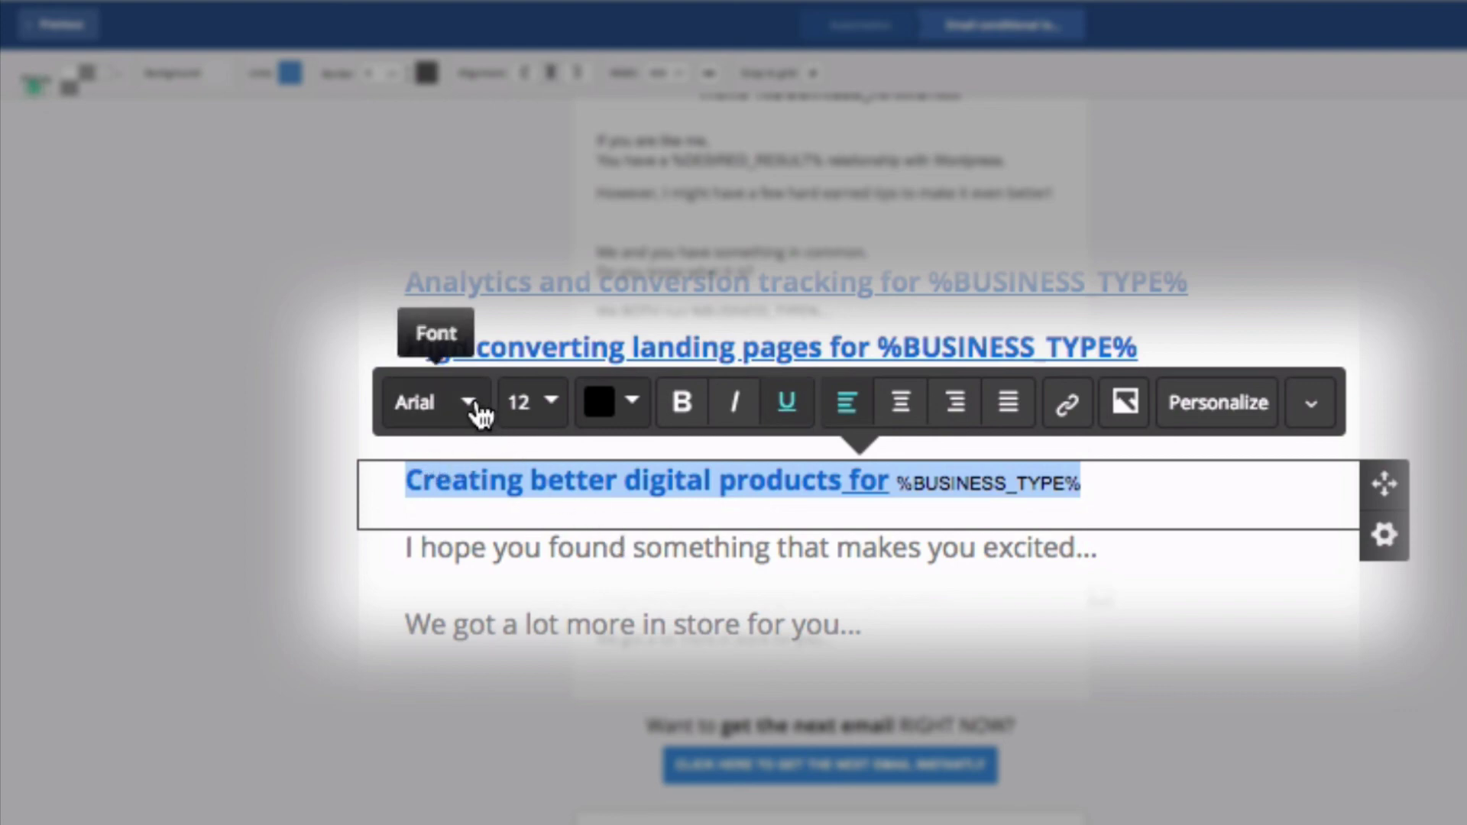
pyautogui.click(478, 415)
pyautogui.scroll(-3, 482, 638)
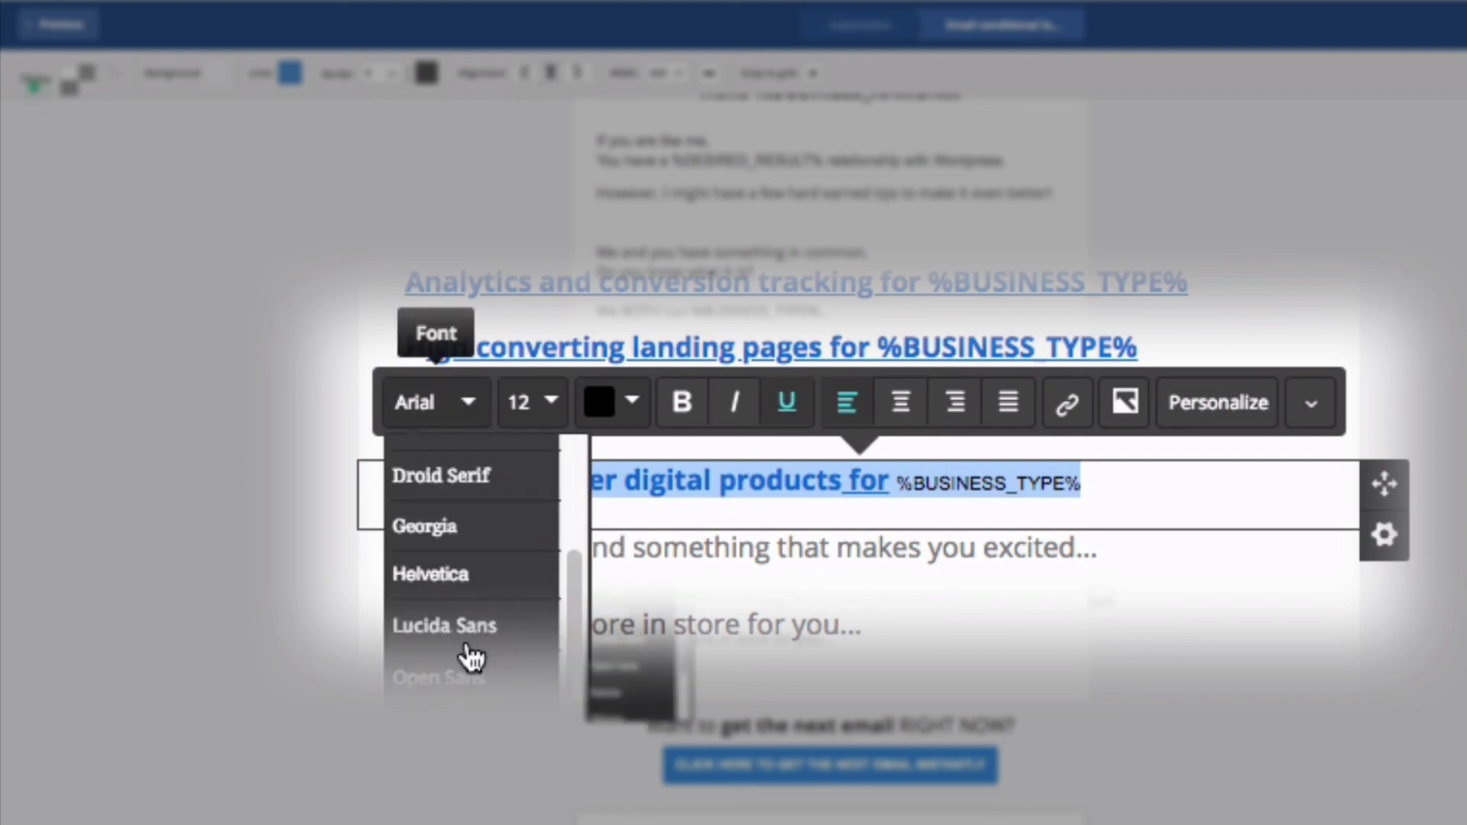
pyautogui.click(450, 677)
pyautogui.click(574, 404)
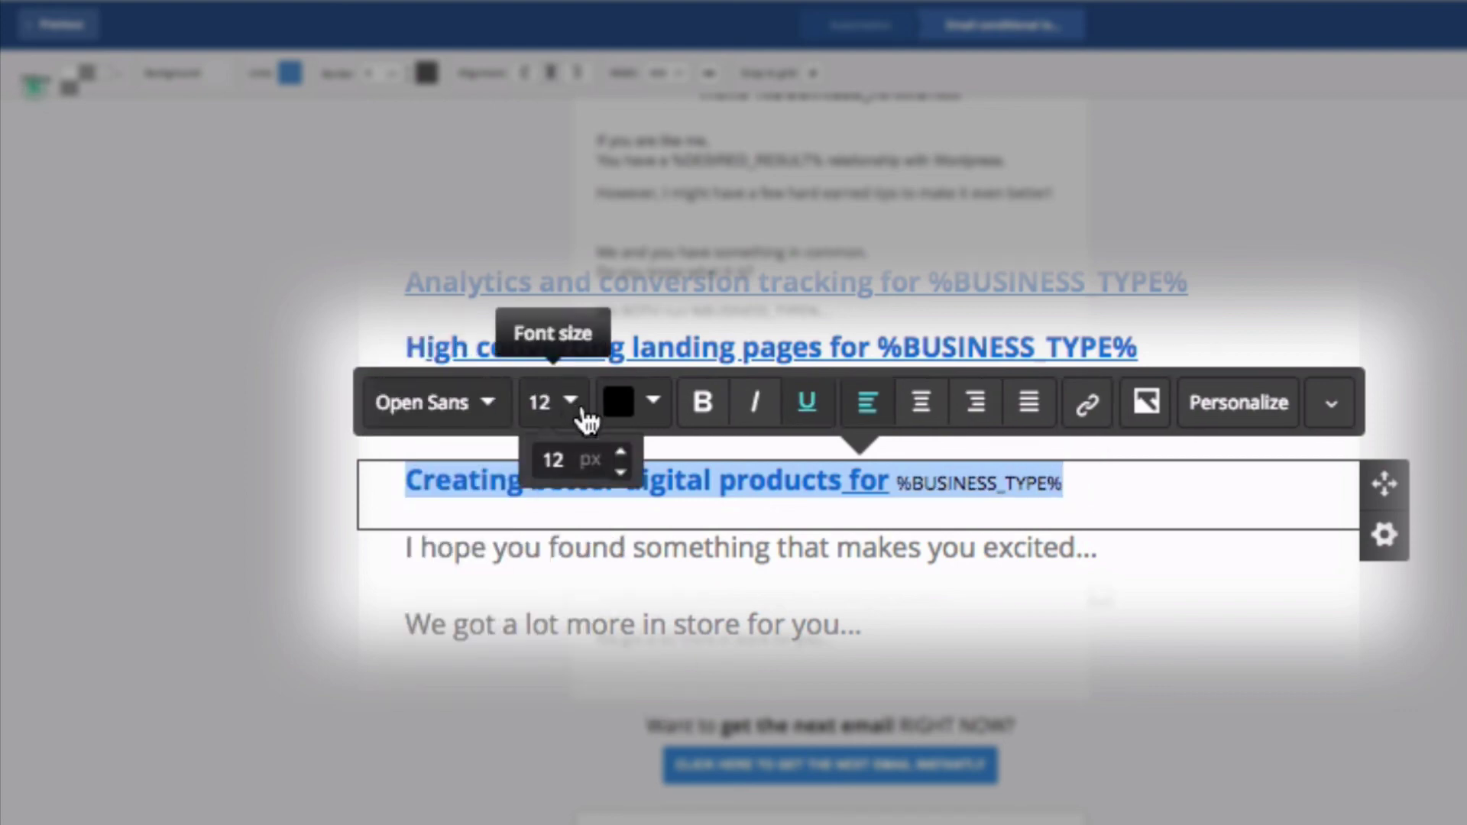
pyautogui.click(620, 452)
pyautogui.click(620, 452)
pyautogui.click(620, 452)
pyautogui.click(621, 452)
pyautogui.click(620, 452)
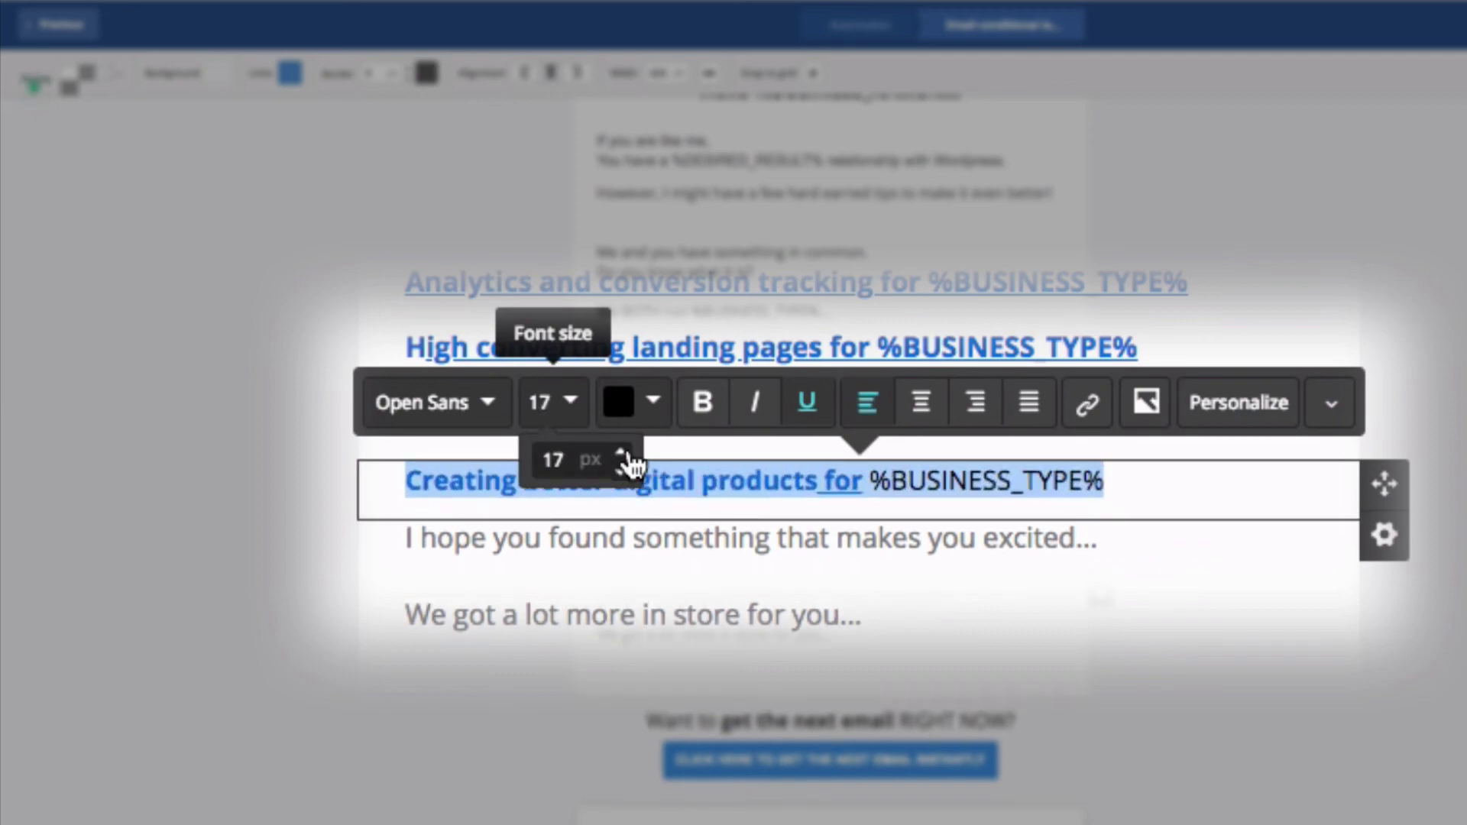
pyautogui.click(621, 453)
# Step: Make the whole "Creating better digital products" line blue and bold, and view its link settings without adding a link
pyautogui.click(652, 400)
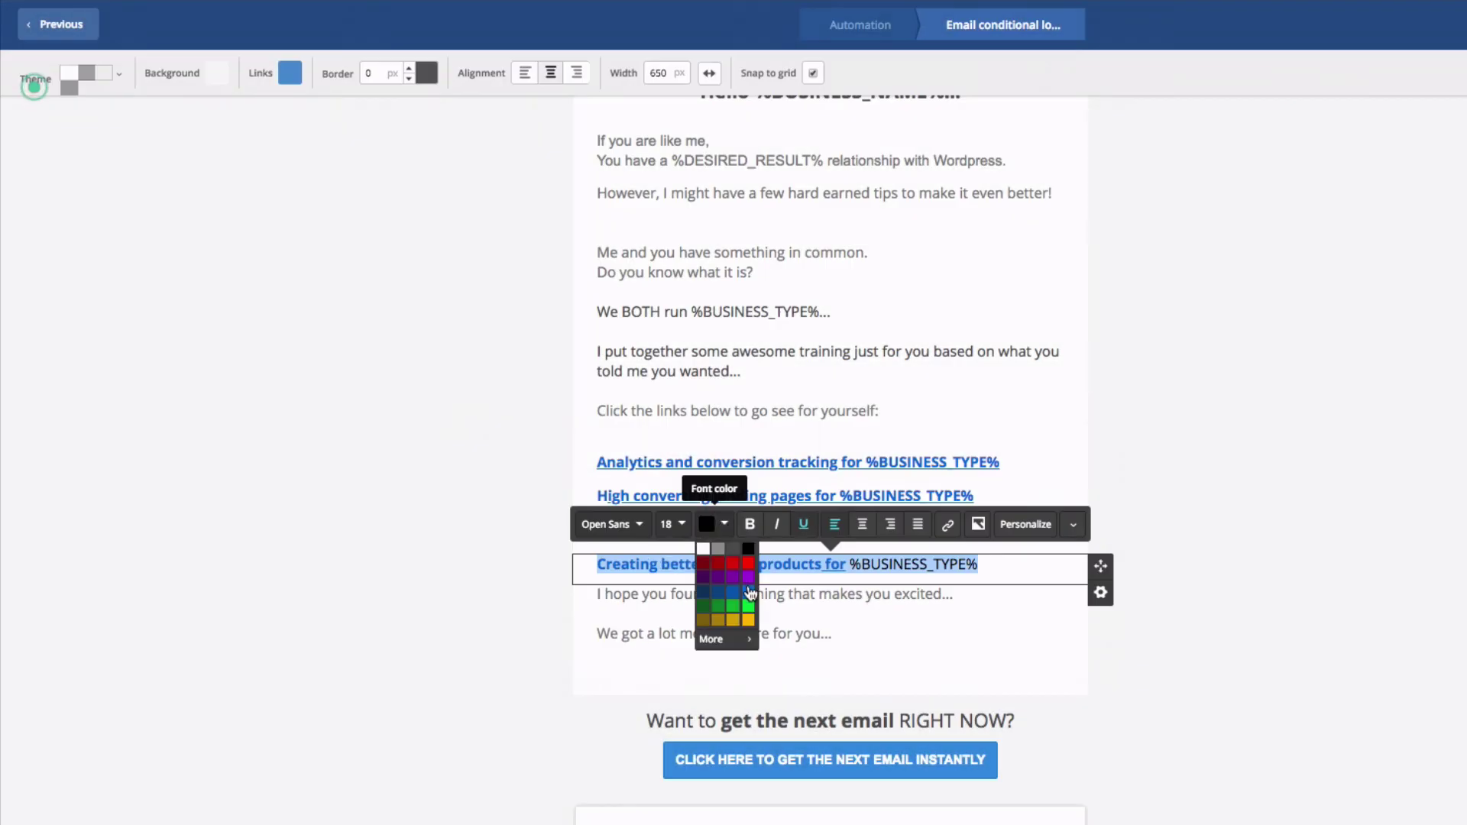
pyautogui.click(748, 594)
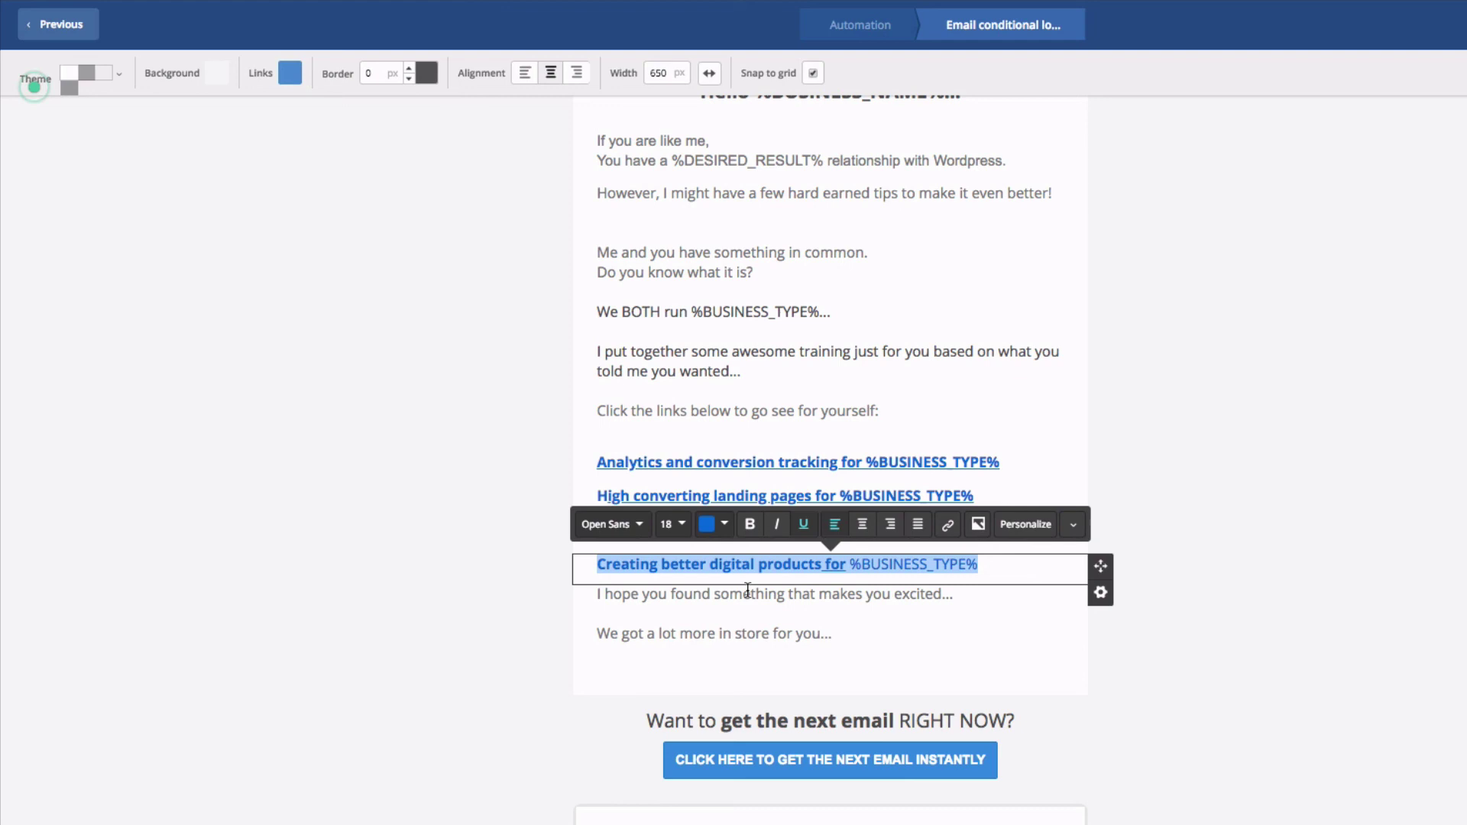
pyautogui.click(746, 522)
pyautogui.moveTo(986, 566); pyautogui.dragTo(560, 565)
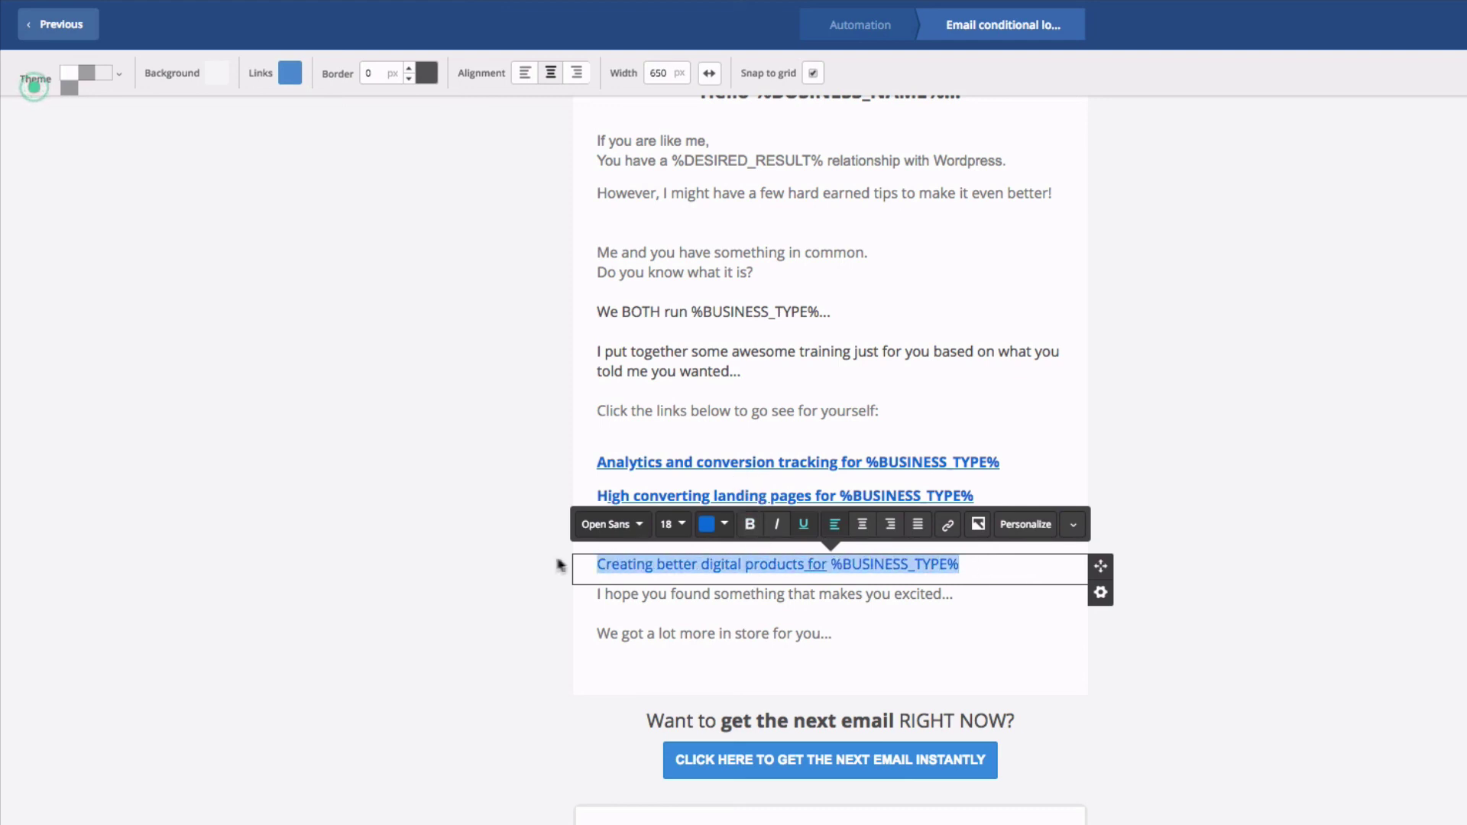
pyautogui.click(749, 525)
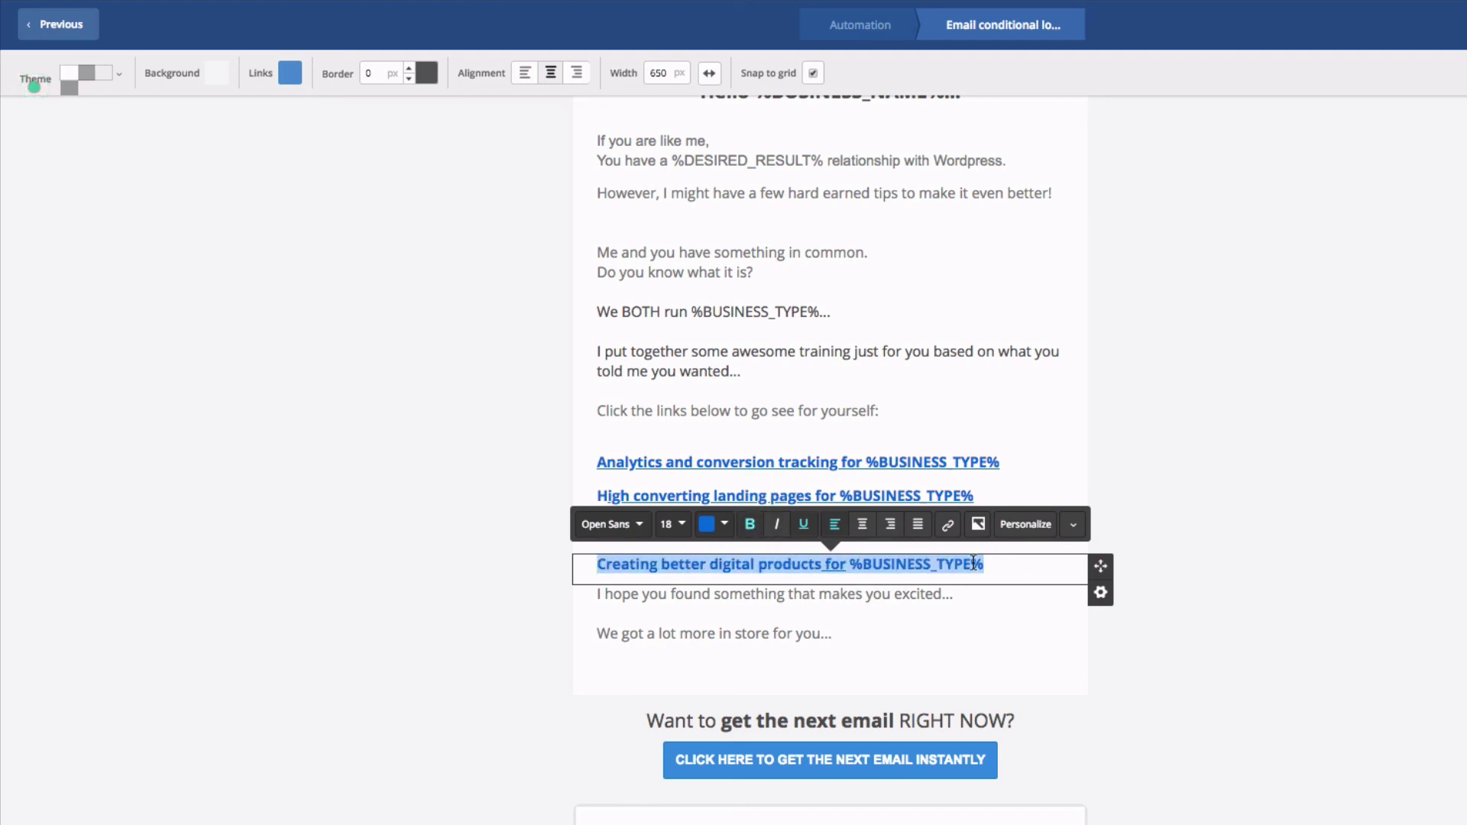
pyautogui.click(947, 524)
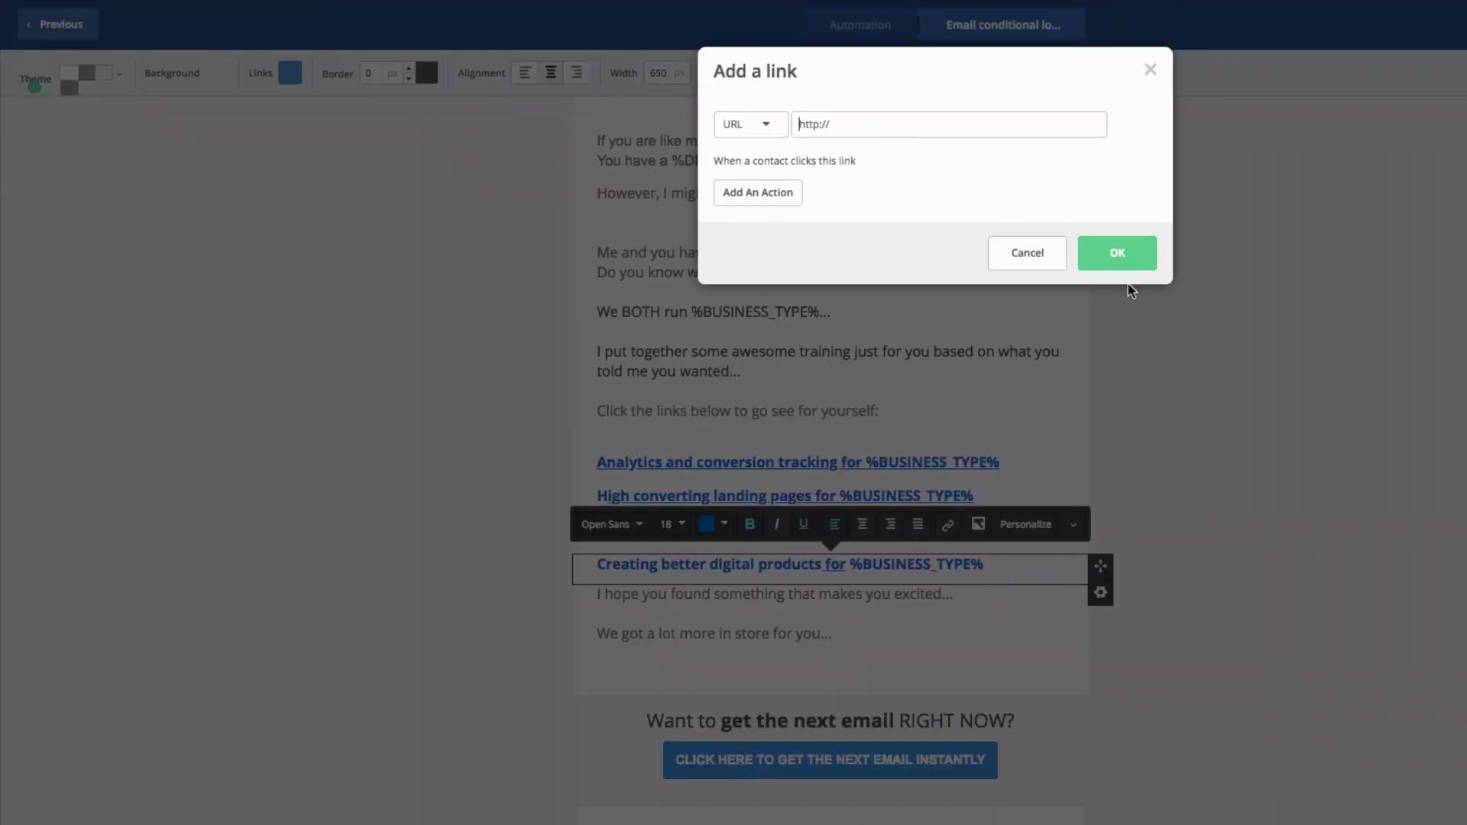
pyautogui.click(1033, 252)
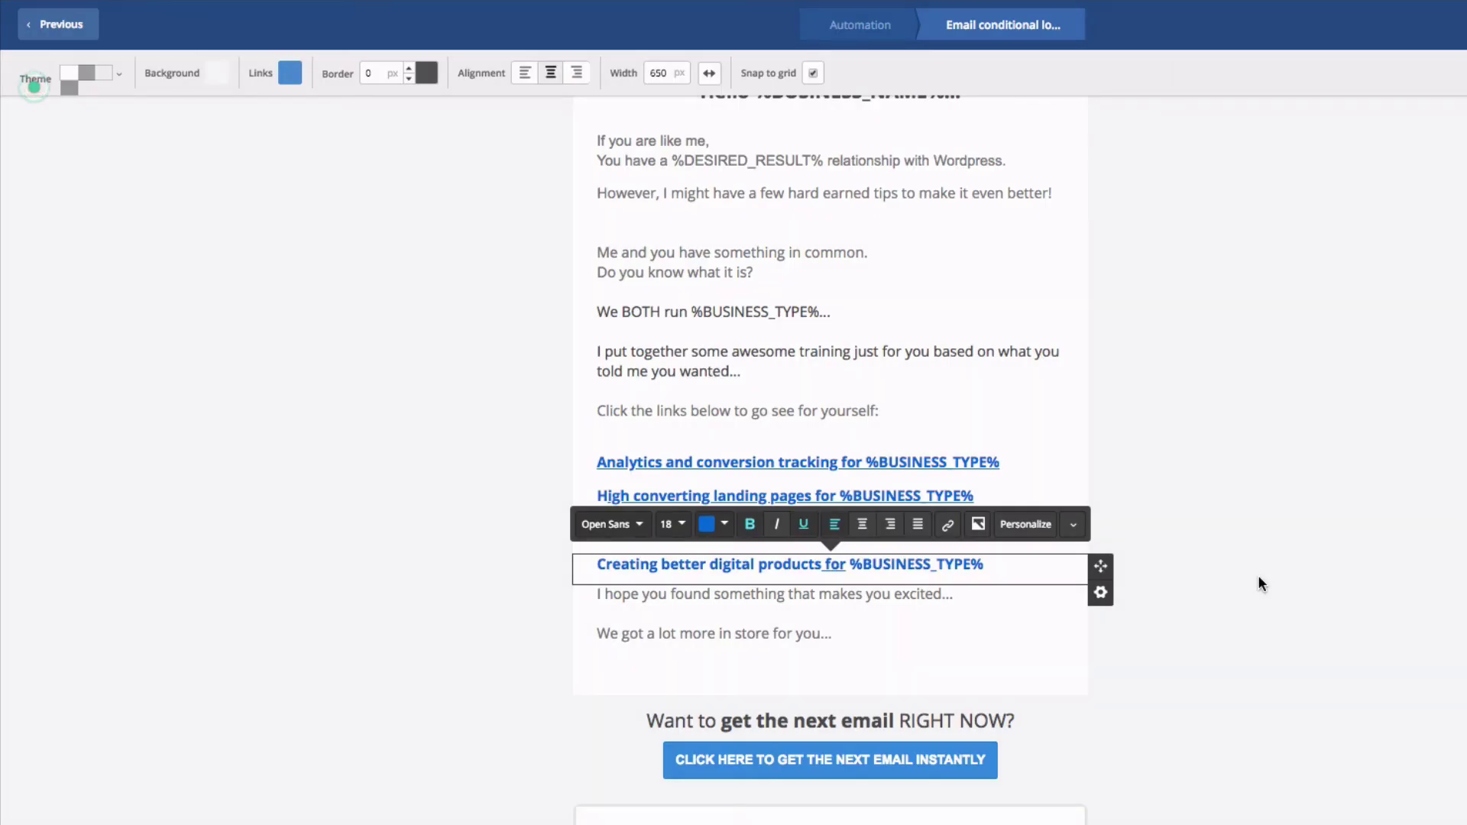